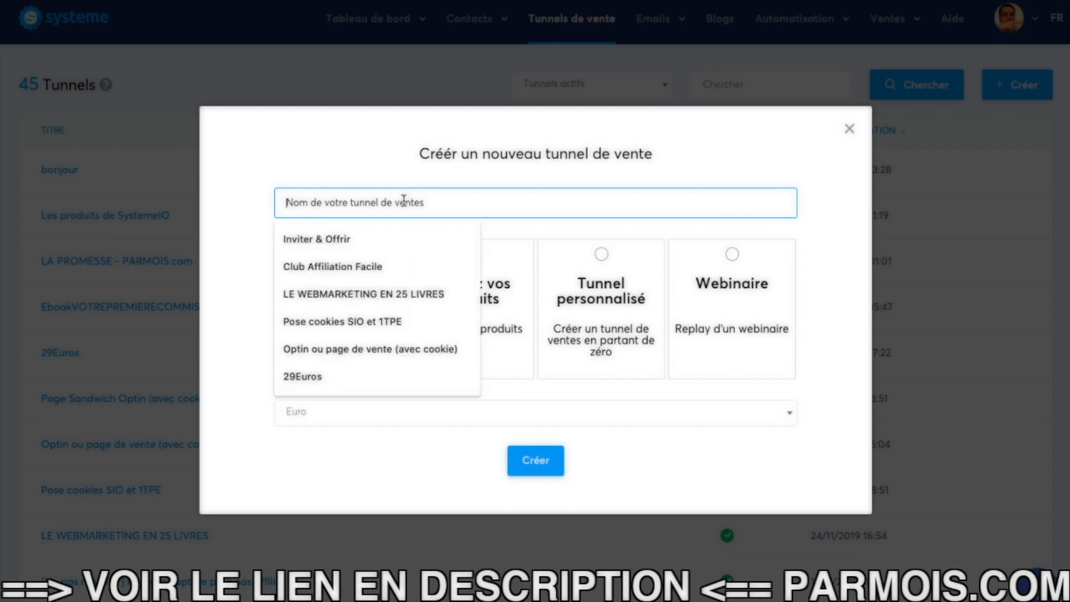
Step: Create a sales funnel named "Affiliation En Or" of the type "Construisez votre audience"
type("Affilia")
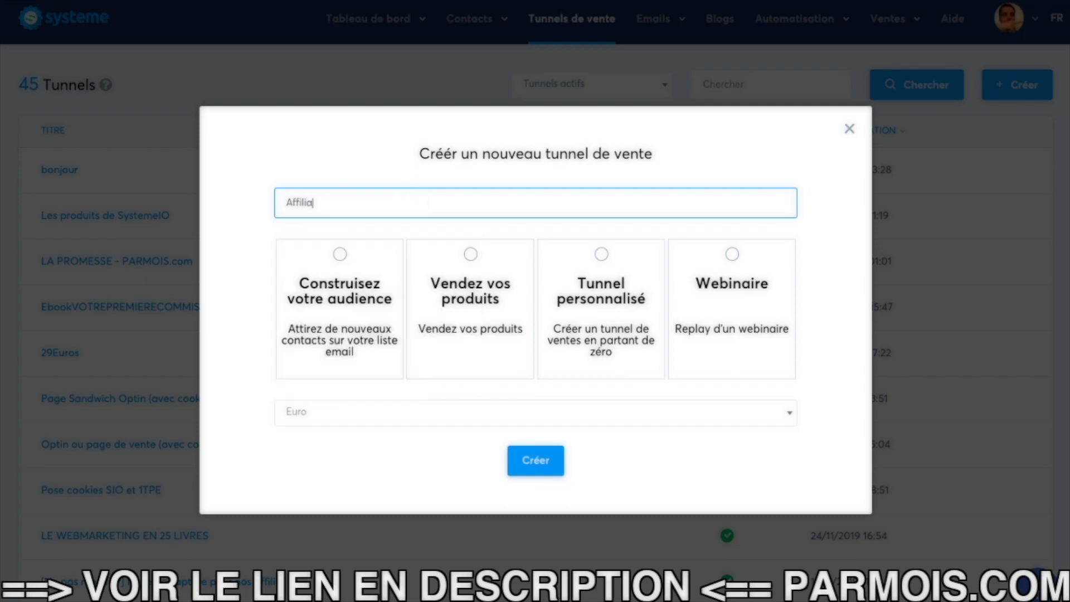
type("tion En Or")
left_click(341, 261)
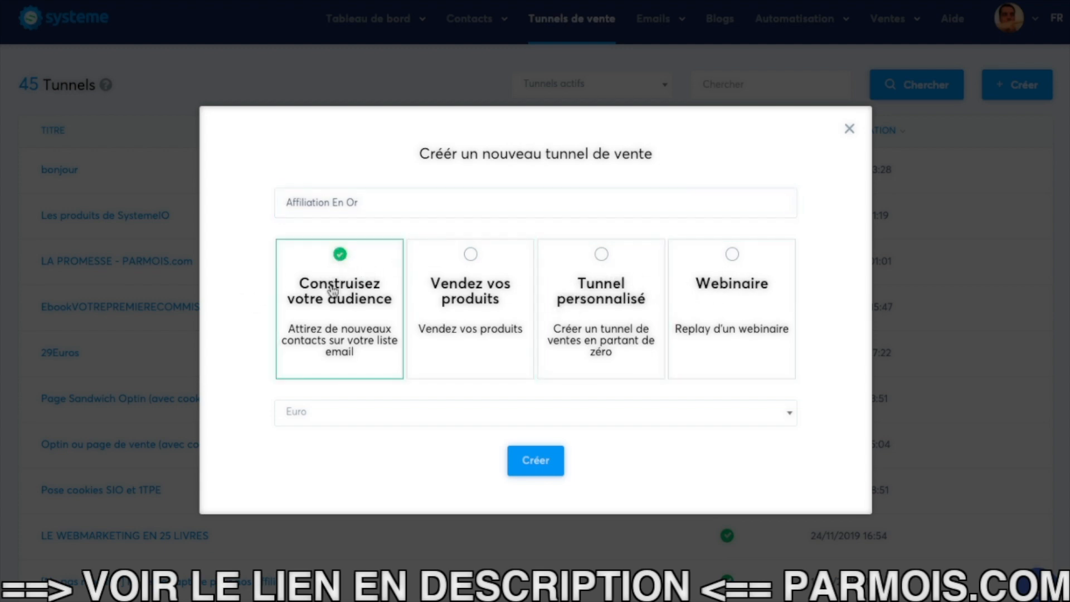
left_click(546, 466)
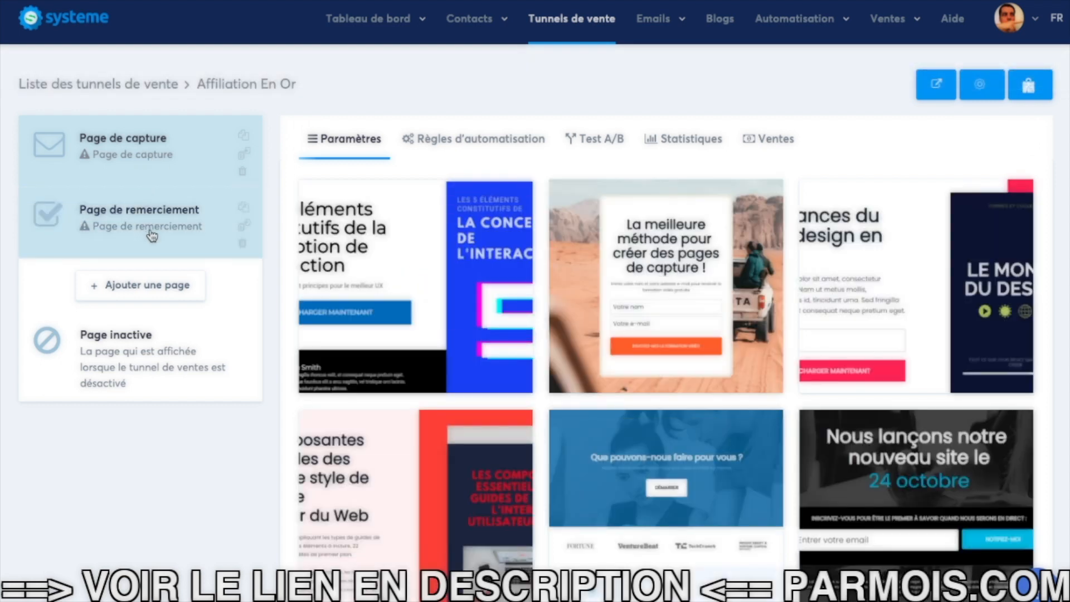
Step: Choose the palm-tree beach template "Recevez 1h de vidéo Pour Créer Votre Blog Qui Rapporte" for the capture page
mouse_move(573, 245)
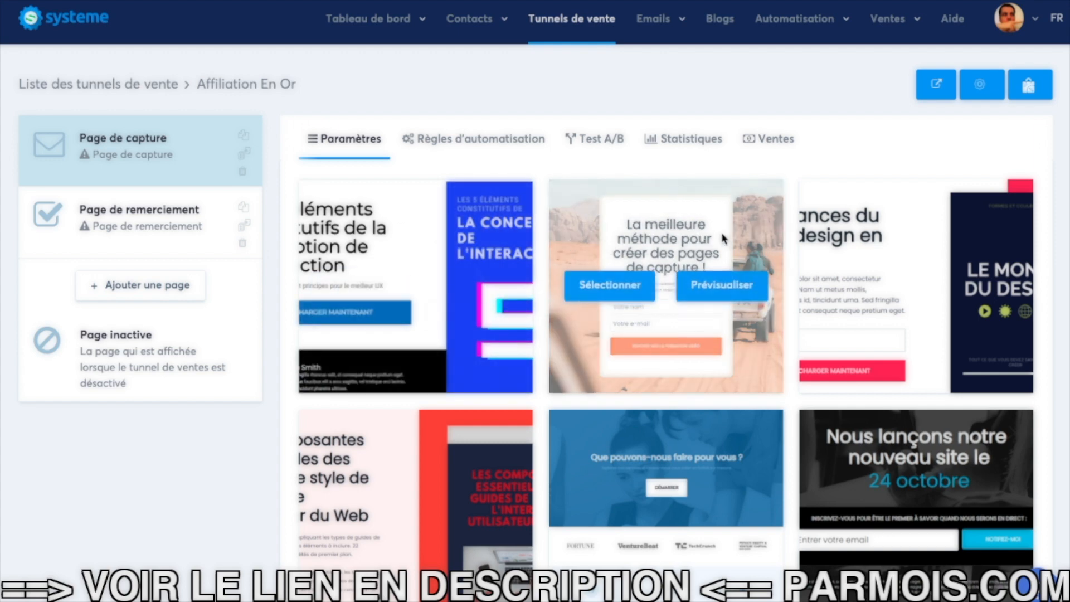
scroll(708, 239, "down", 7)
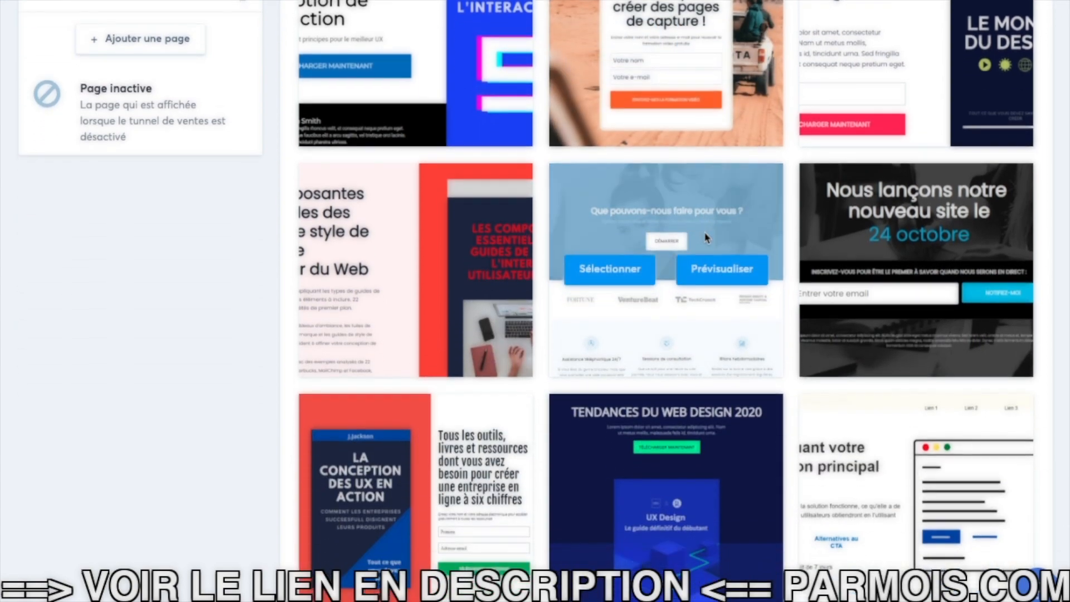
scroll(705, 239, "down", 13)
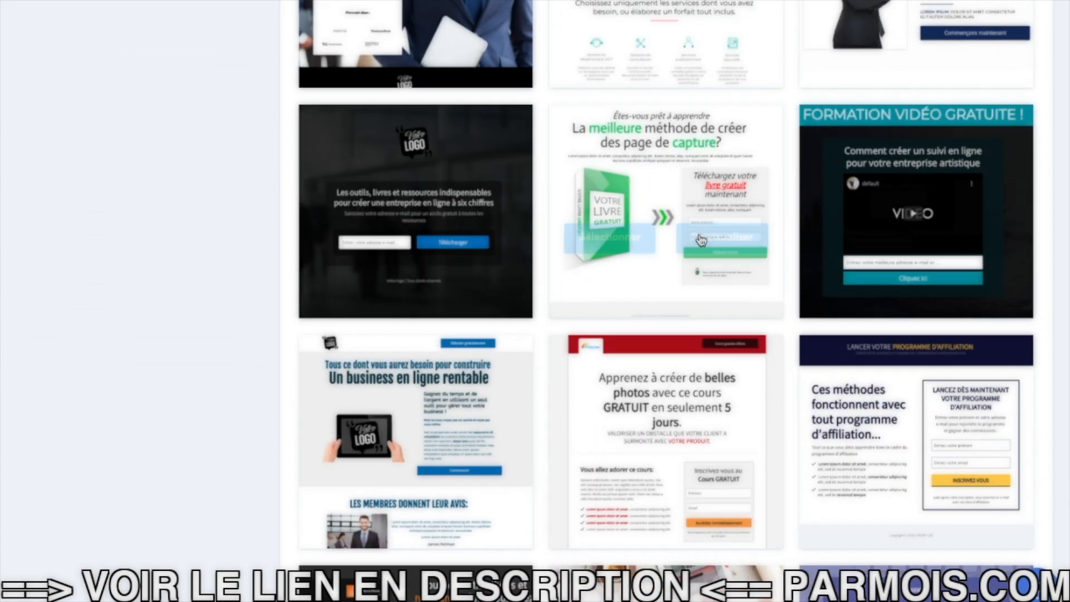
scroll(672, 248, "down", 4)
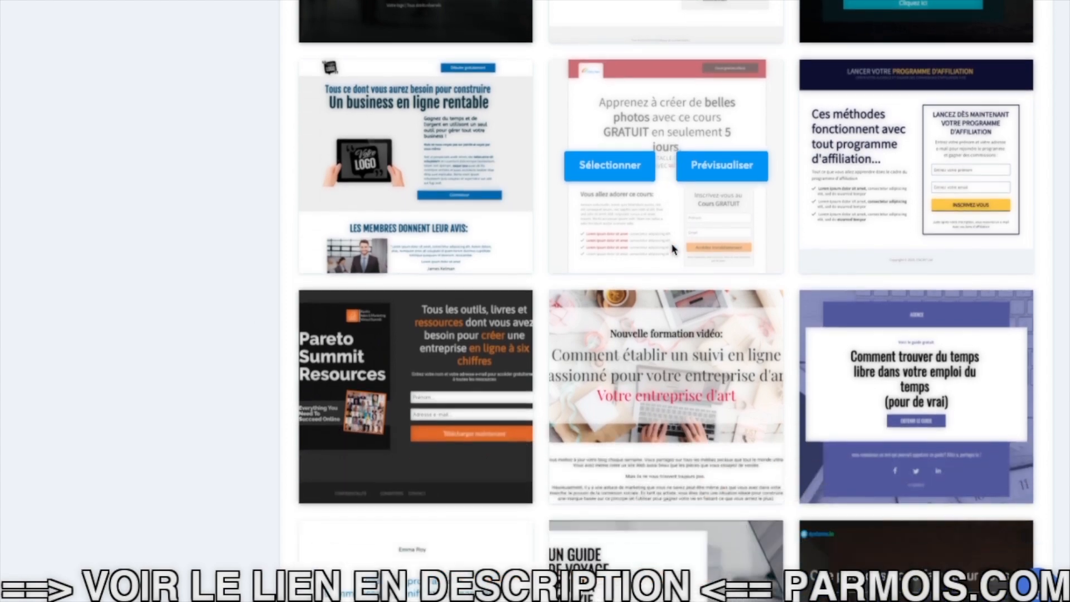
scroll(673, 249, "down", 5)
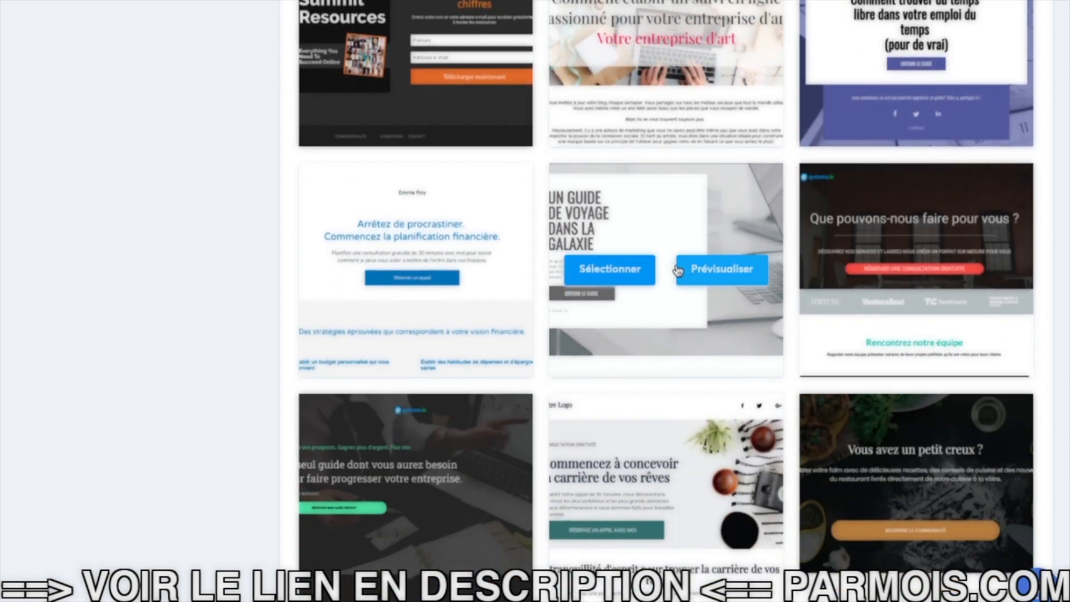
scroll(680, 234, "down", 8)
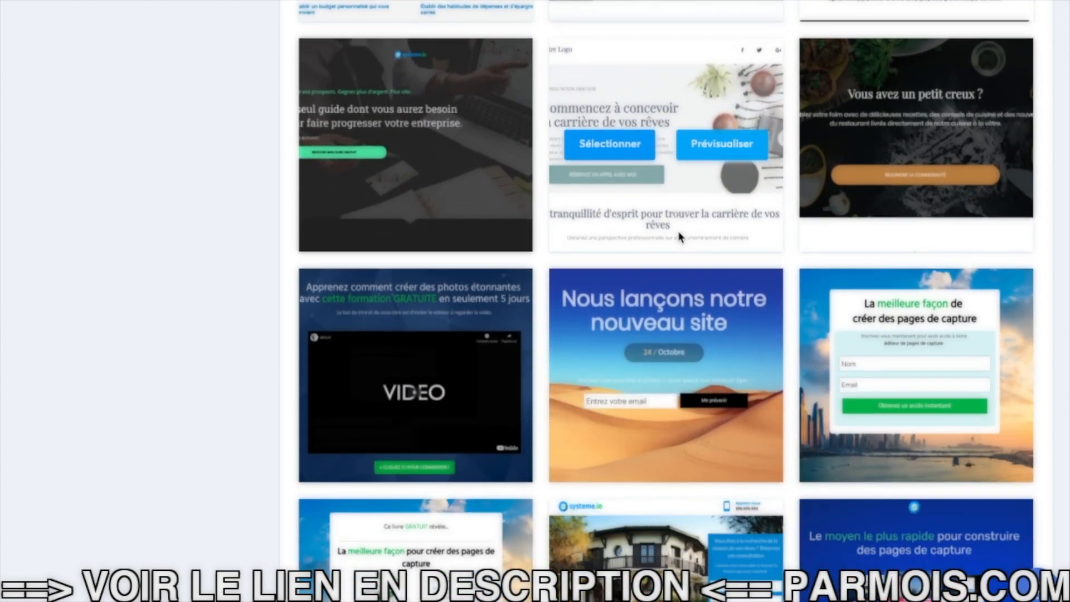
scroll(678, 237, "down", 10)
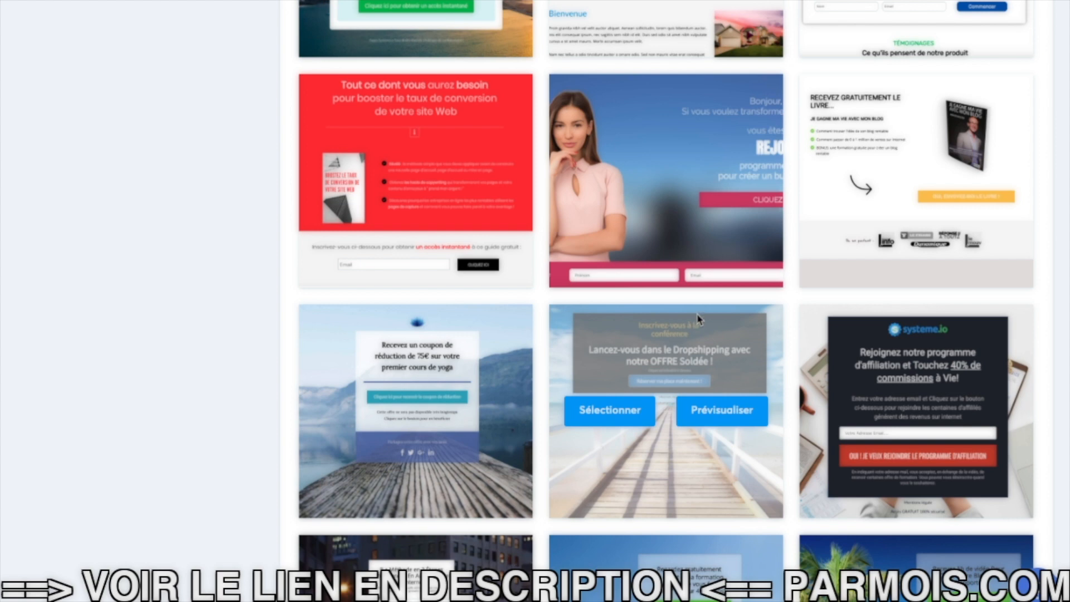
scroll(697, 319, "down", 5)
scroll(697, 319, "down", 2)
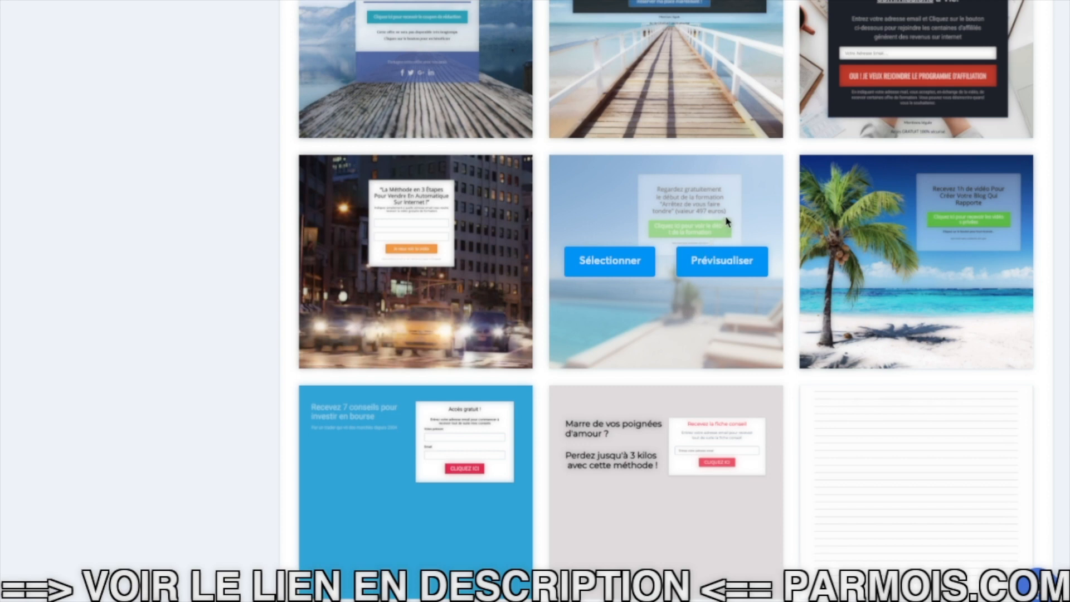
scroll(727, 222, "up", 2)
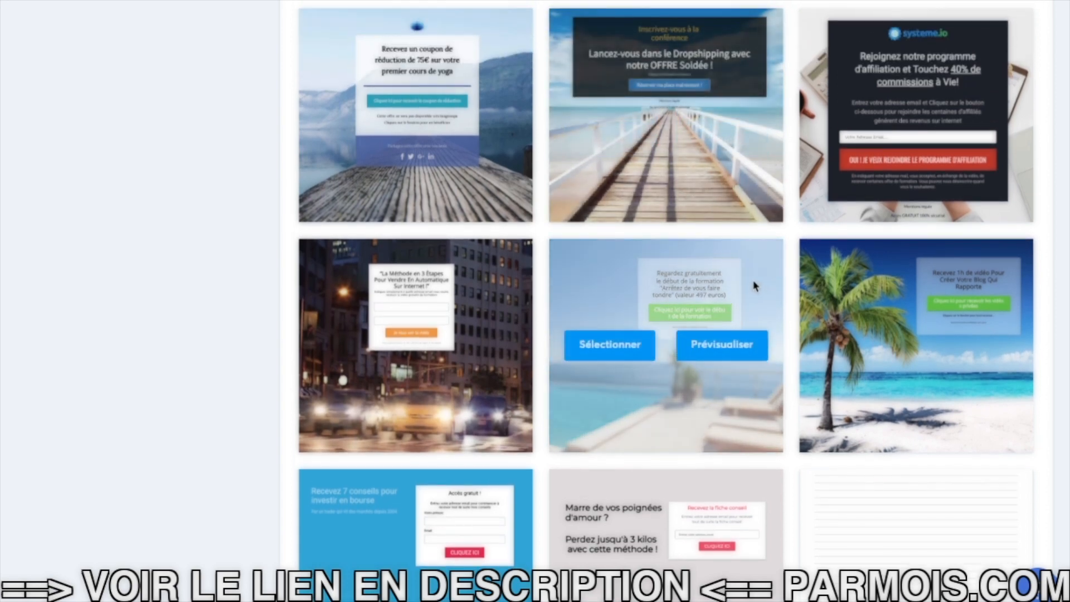
mouse_move(909, 301)
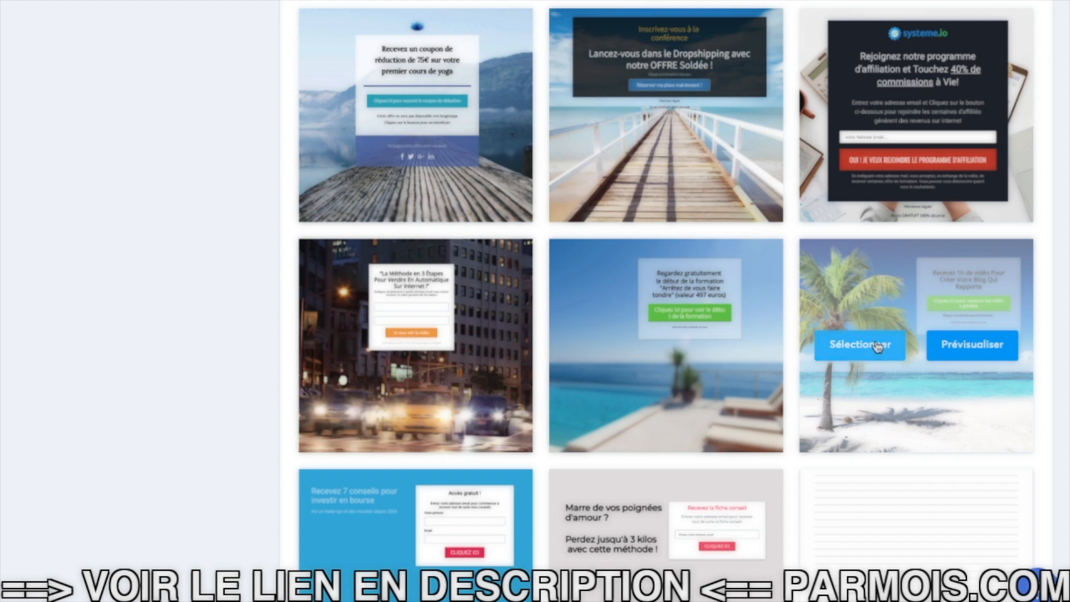
left_click(860, 345)
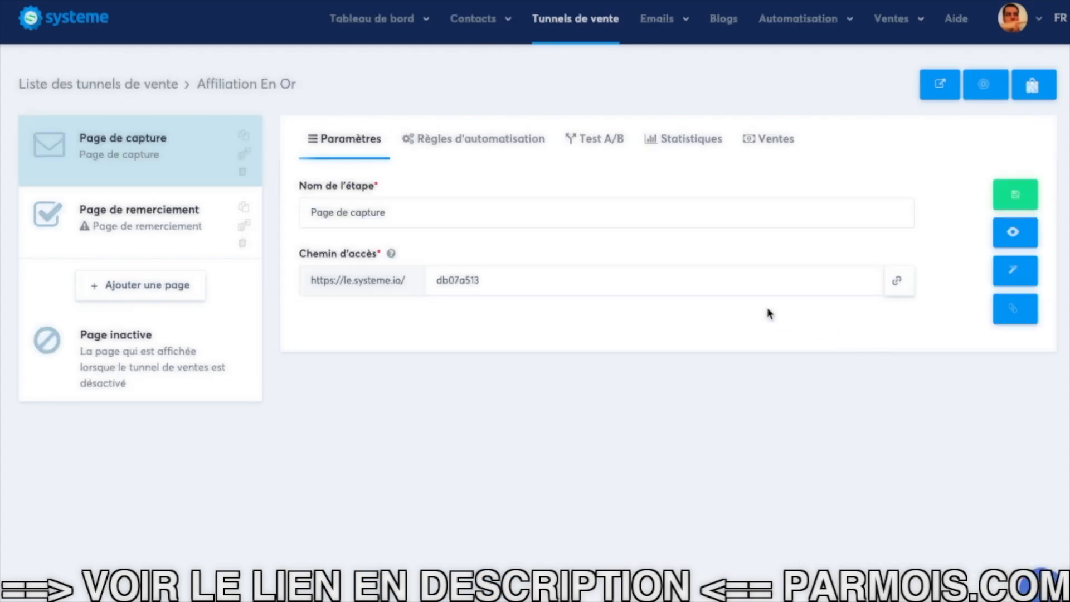
Step: Set the capture page's access path to "affiliationenor" and save the funnel step
left_click_drag(483, 280, 420, 281)
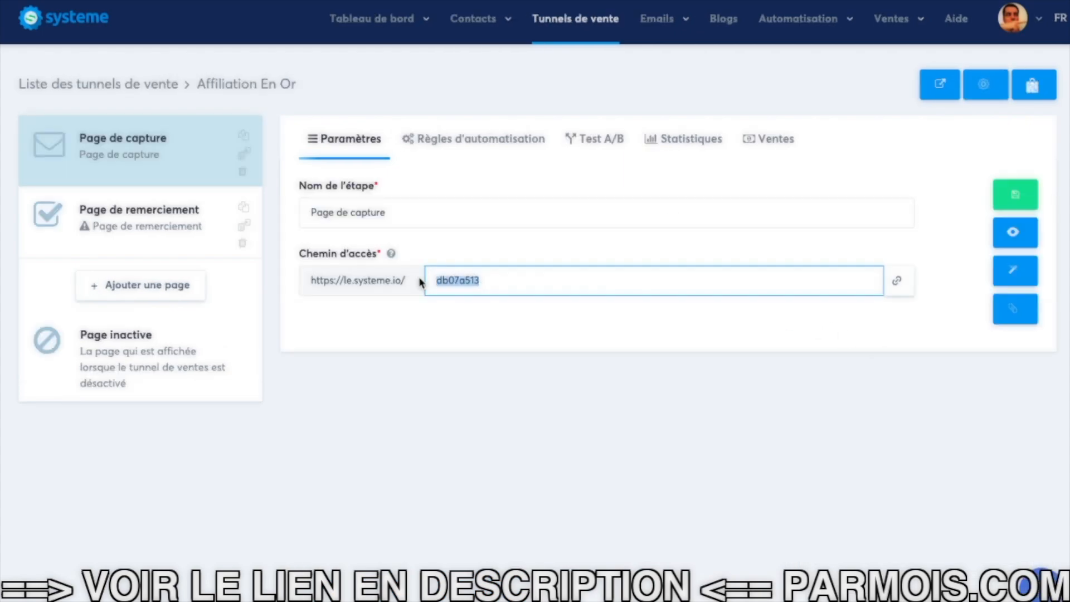
type("affiliationenor")
left_click(1013, 194)
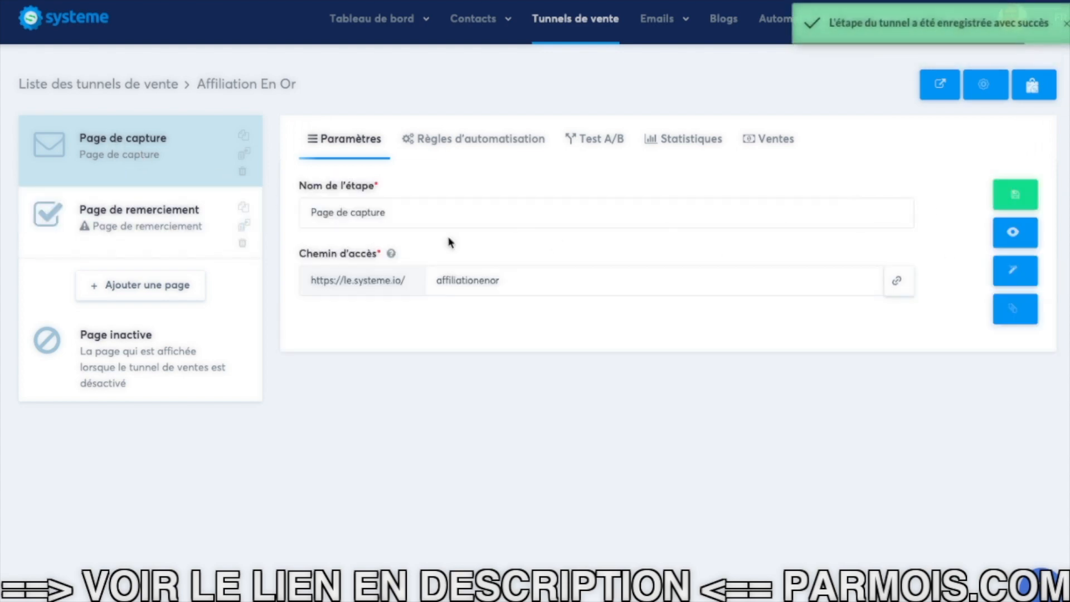
Step: Choose the dark-blue "Merci pour votre inscription !" template with the green download button for the thank-you page
left_click(146, 228)
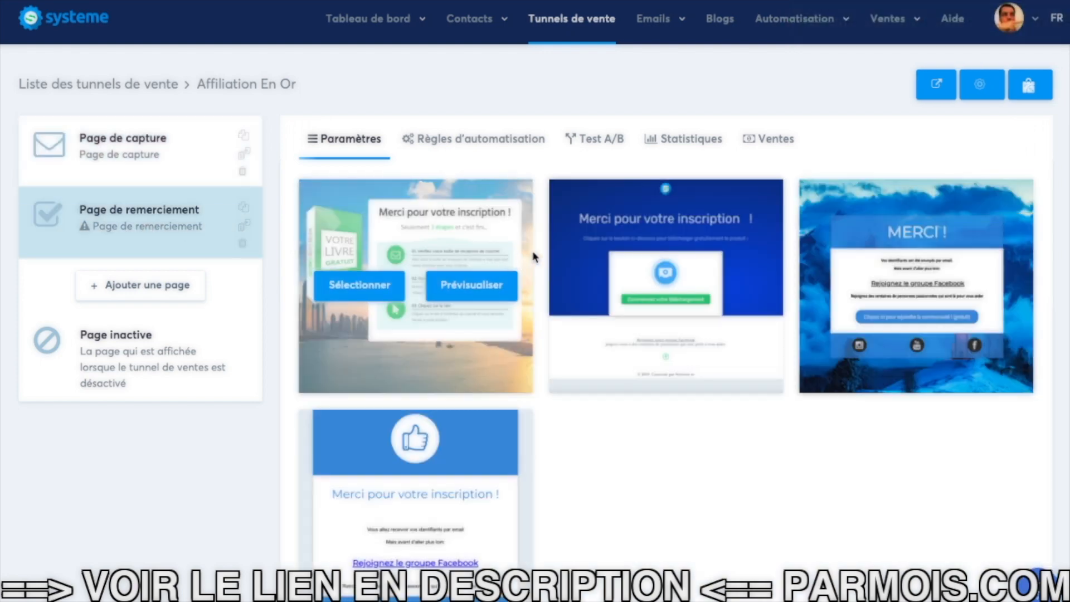
mouse_move(571, 255)
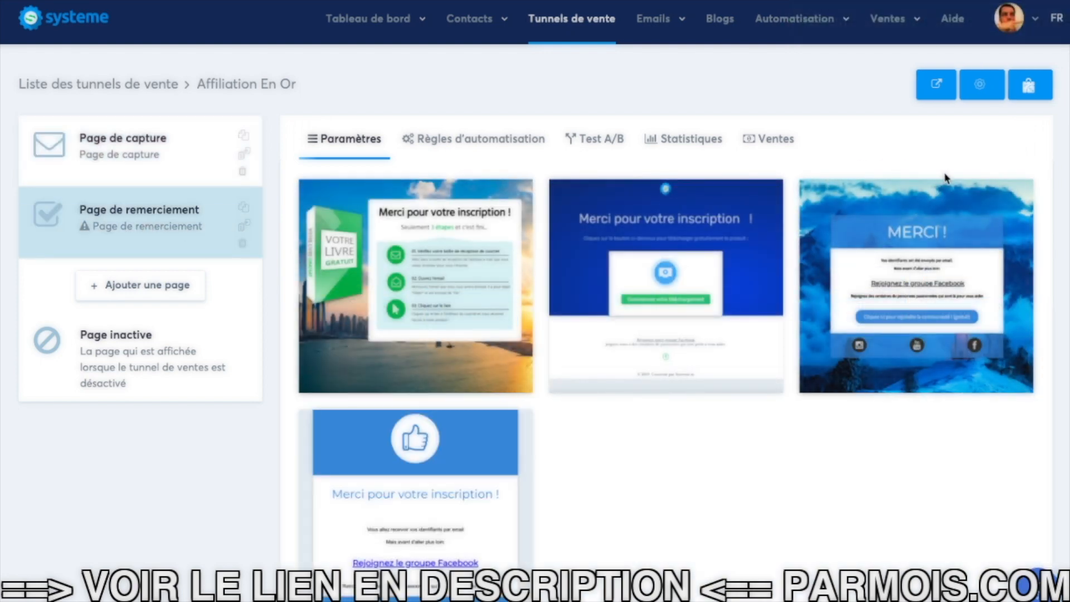
scroll(1052, 221, "down", 1)
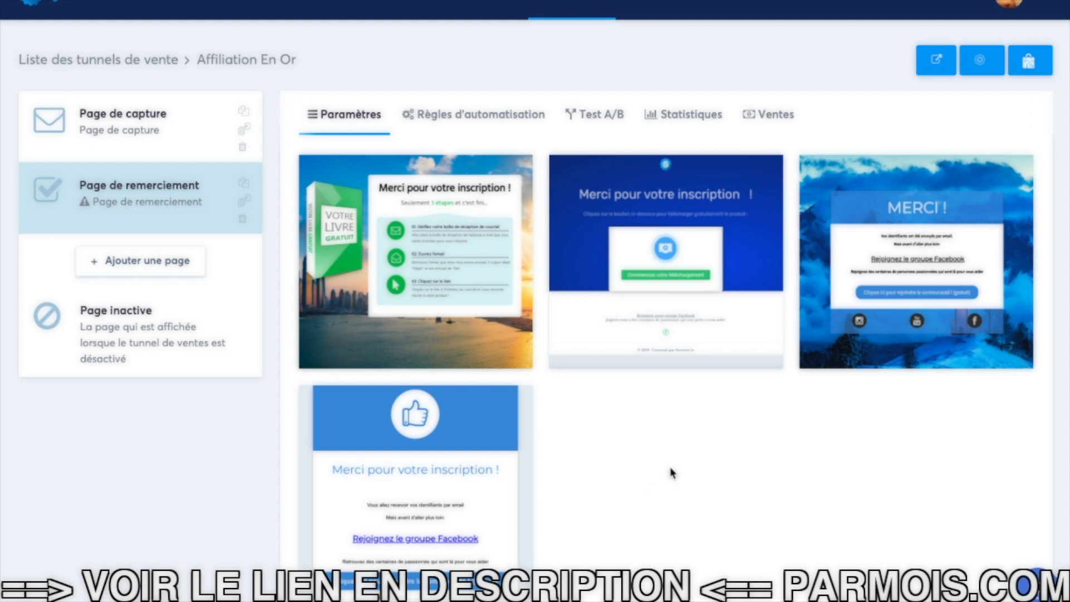
mouse_move(686, 290)
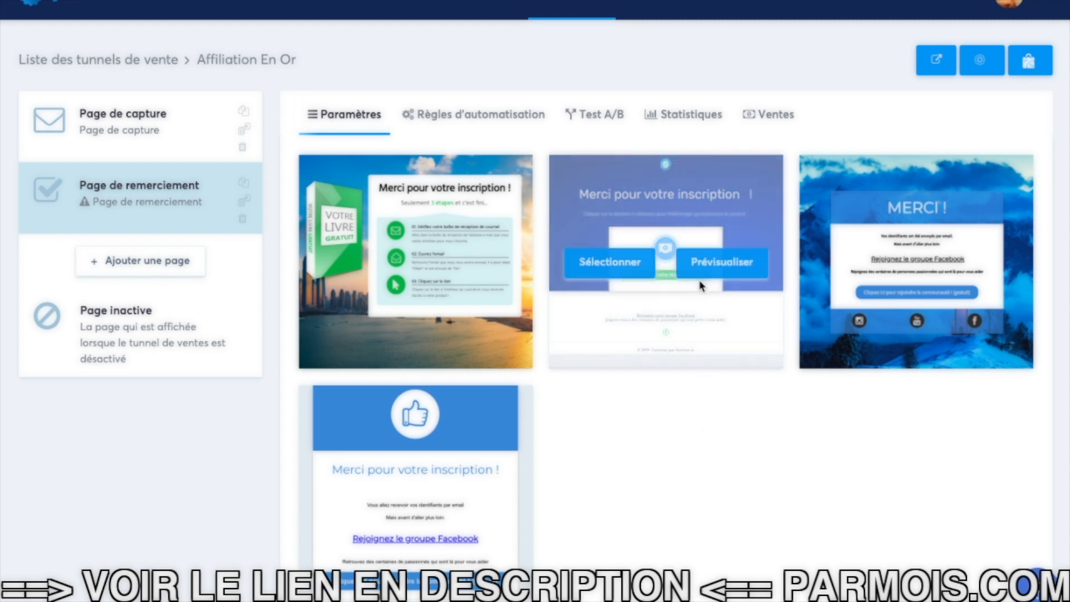
left_click(609, 261)
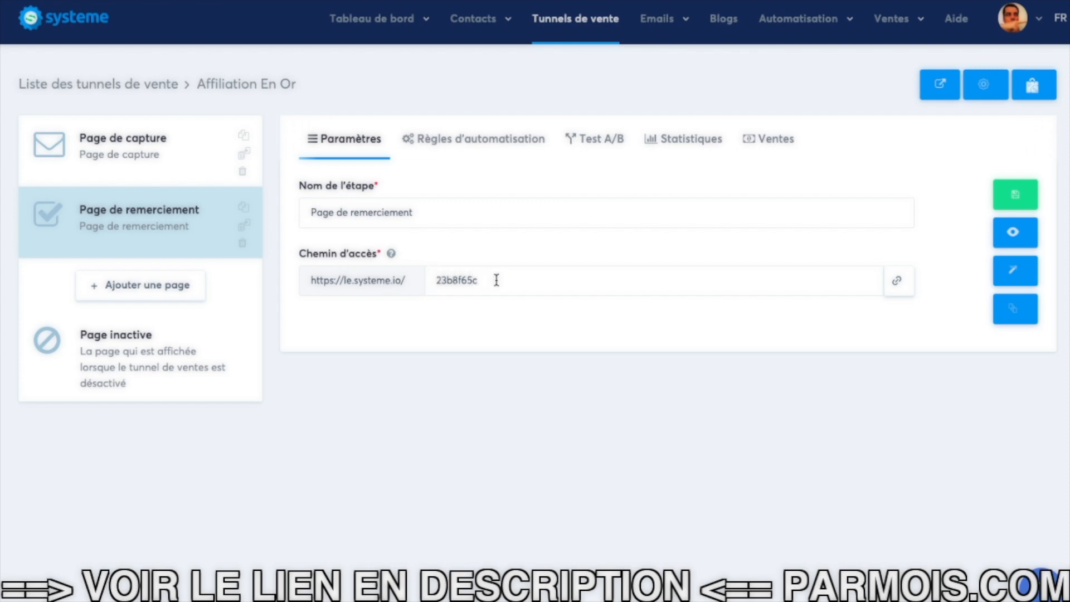
Step: Set the thank-you page's access path to "affiliationenor-merci" and save the funnel step
left_click_drag(493, 280, 436, 279)
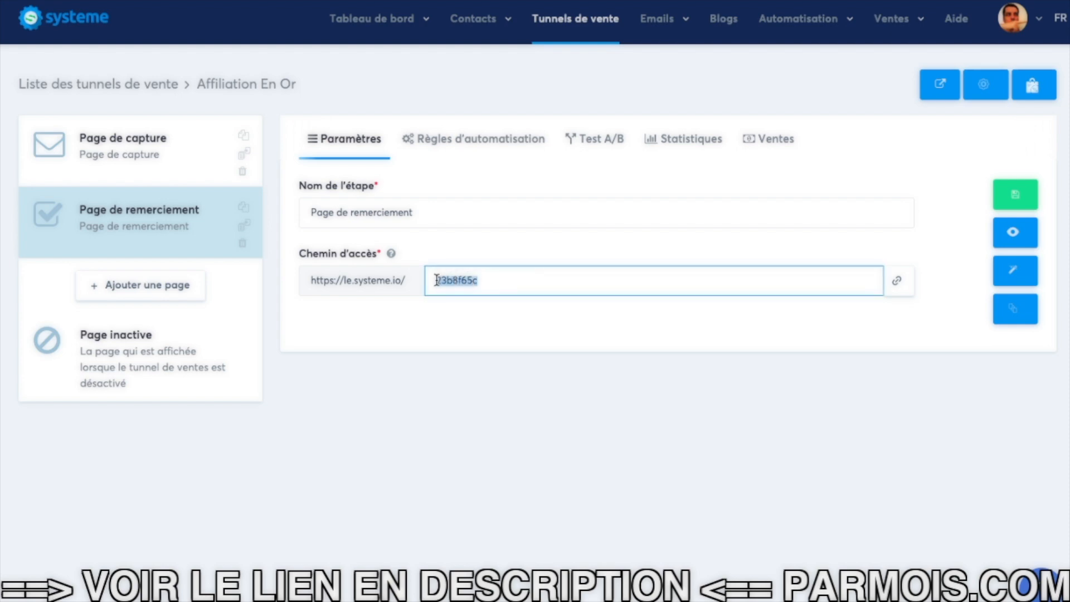
type("affiliatio")
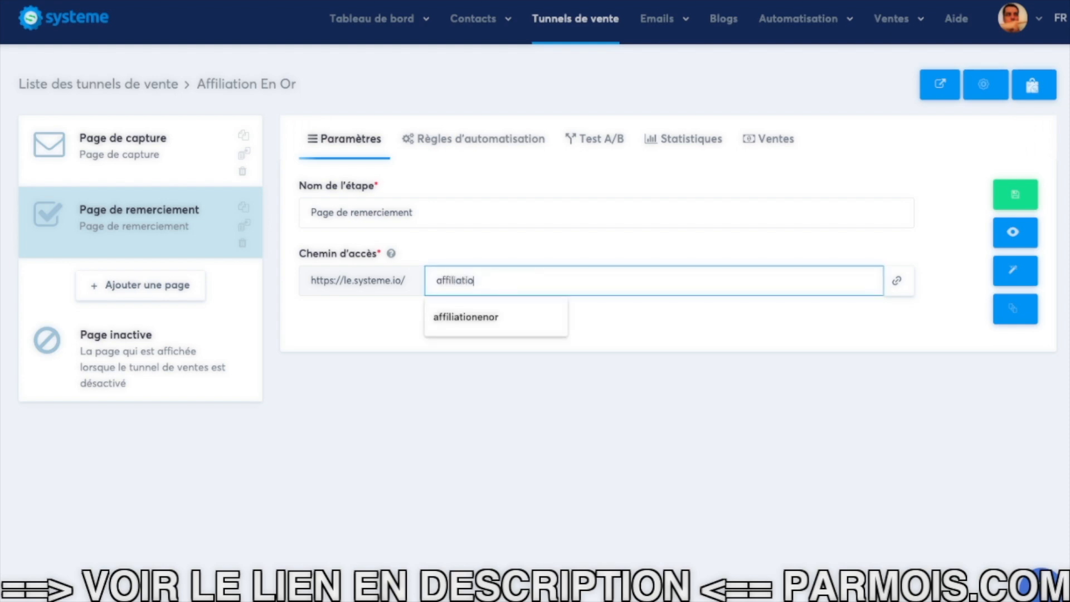
type("nenor")
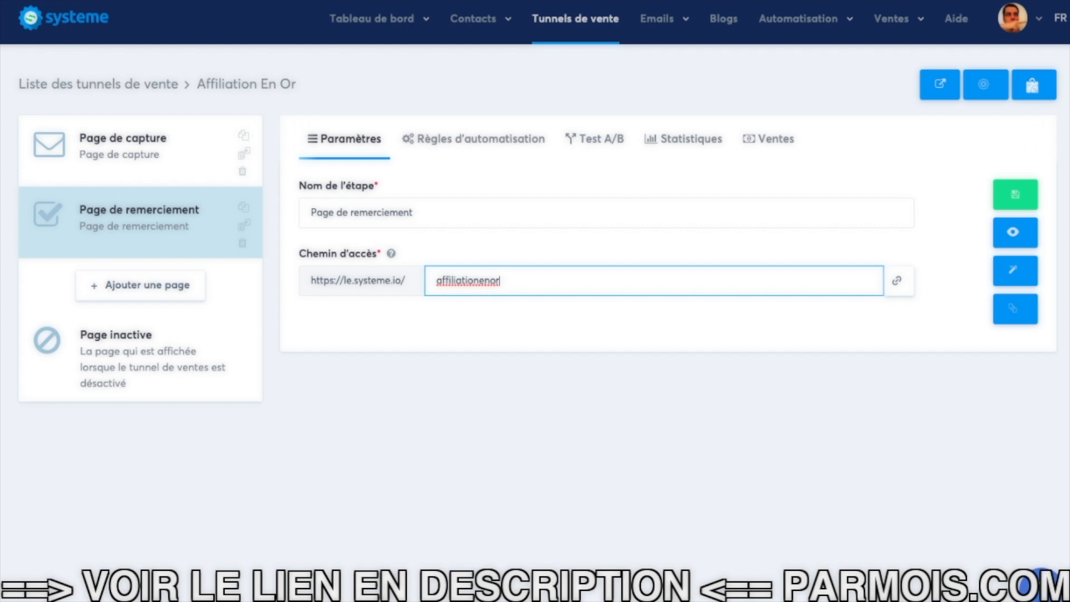
type("merci")
left_click(1015, 194)
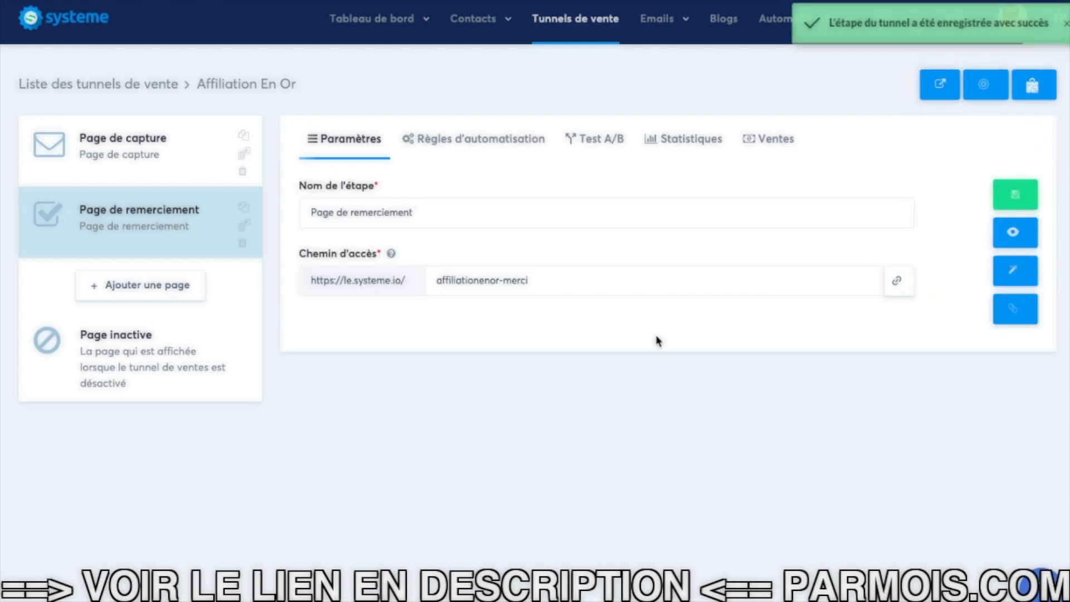
Step: In the capture page's automation rules, make the optin trigger subscribe contacts to the campaign "Offre systeme"
left_click(135, 155)
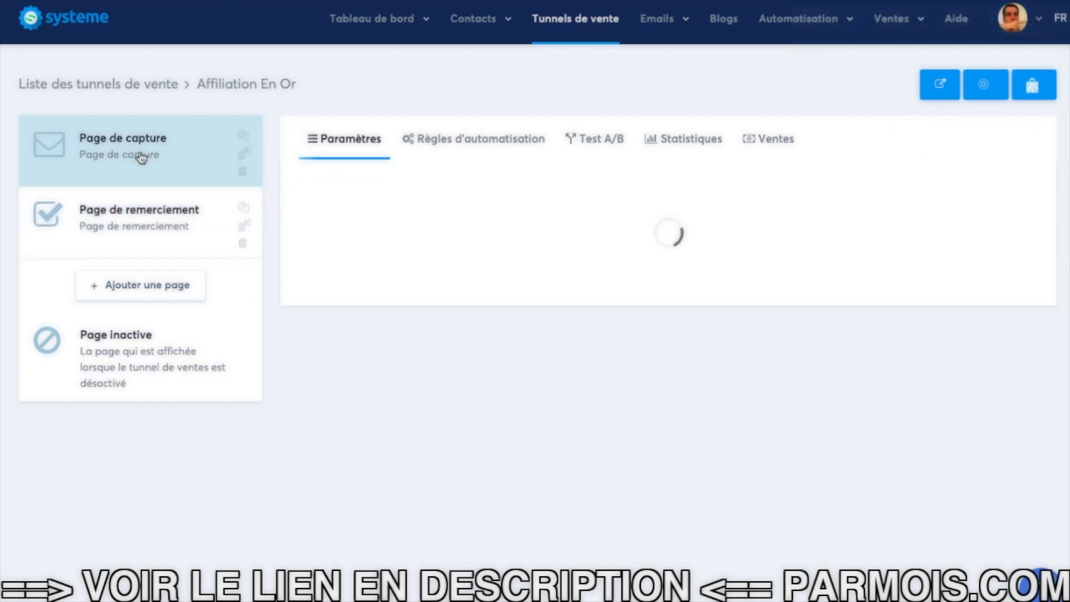
left_click(487, 145)
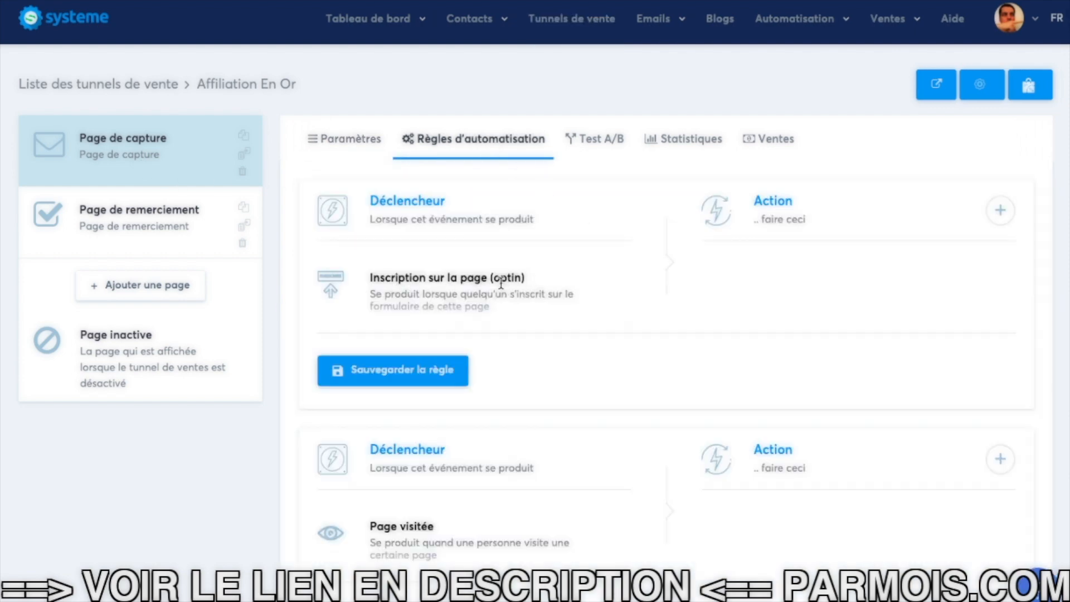
left_click(999, 210)
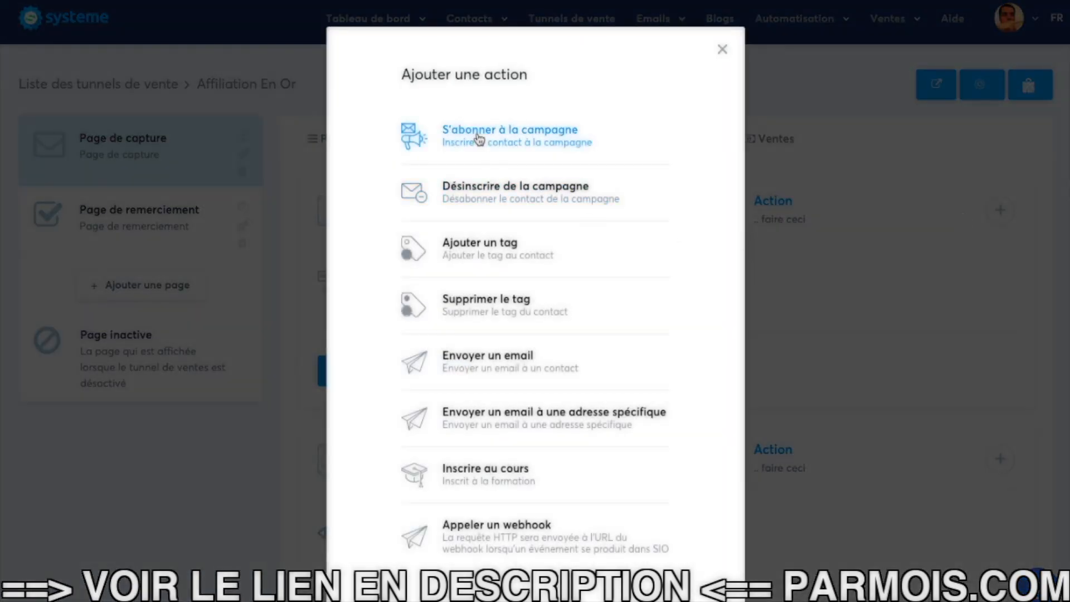
left_click(480, 144)
left_click(879, 349)
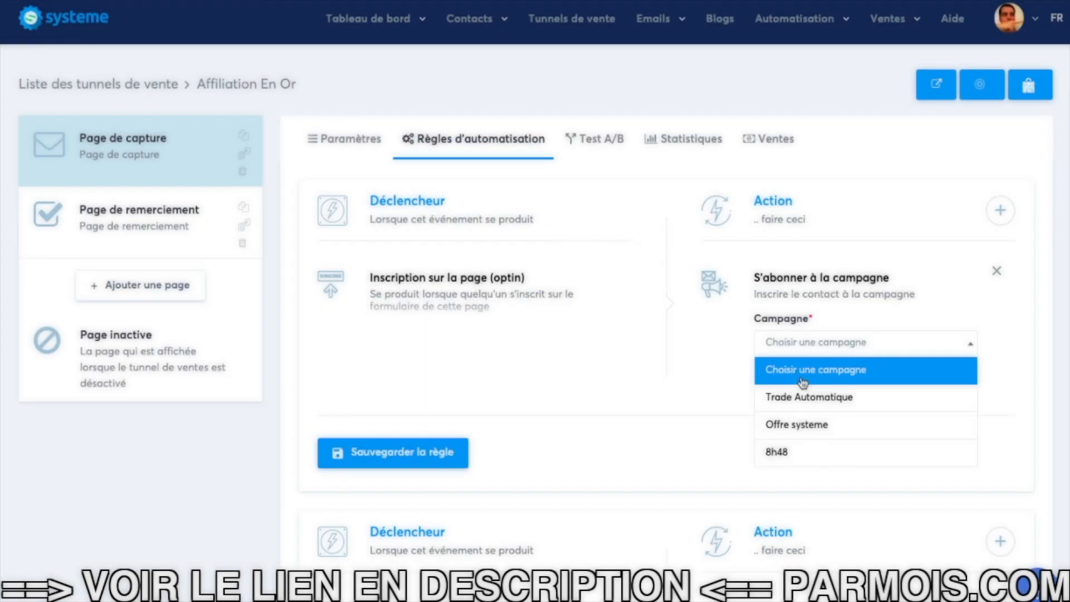
left_click(812, 422)
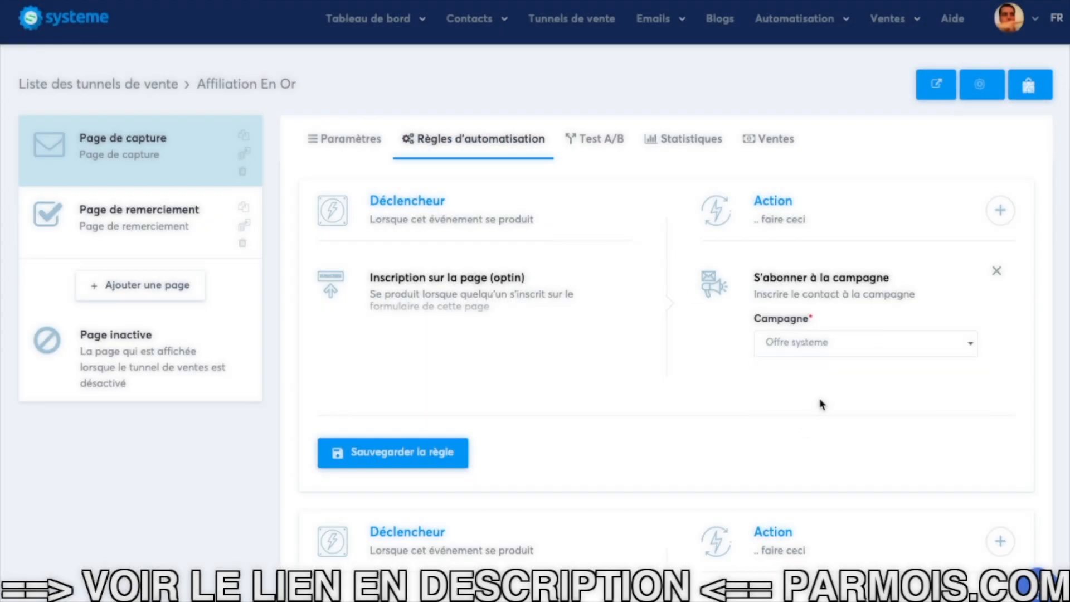
Step: Add an action to the optin rule that gives the contact the tag "offre systeme", and save the rule
left_click(1000, 211)
left_click(533, 269)
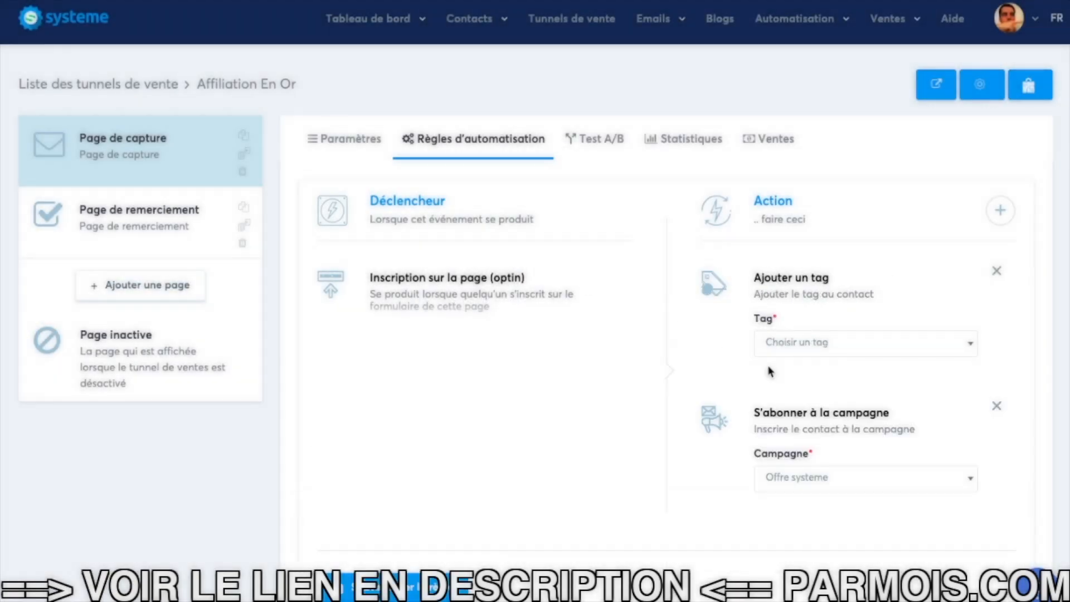
left_click(852, 351)
scroll(819, 457, "down", 5)
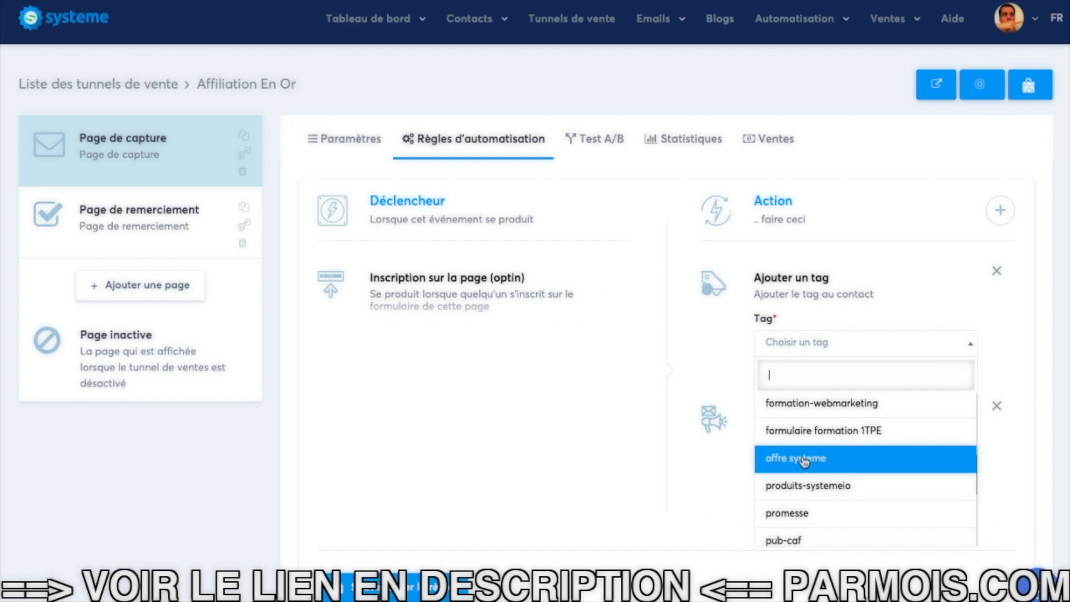
left_click(804, 458)
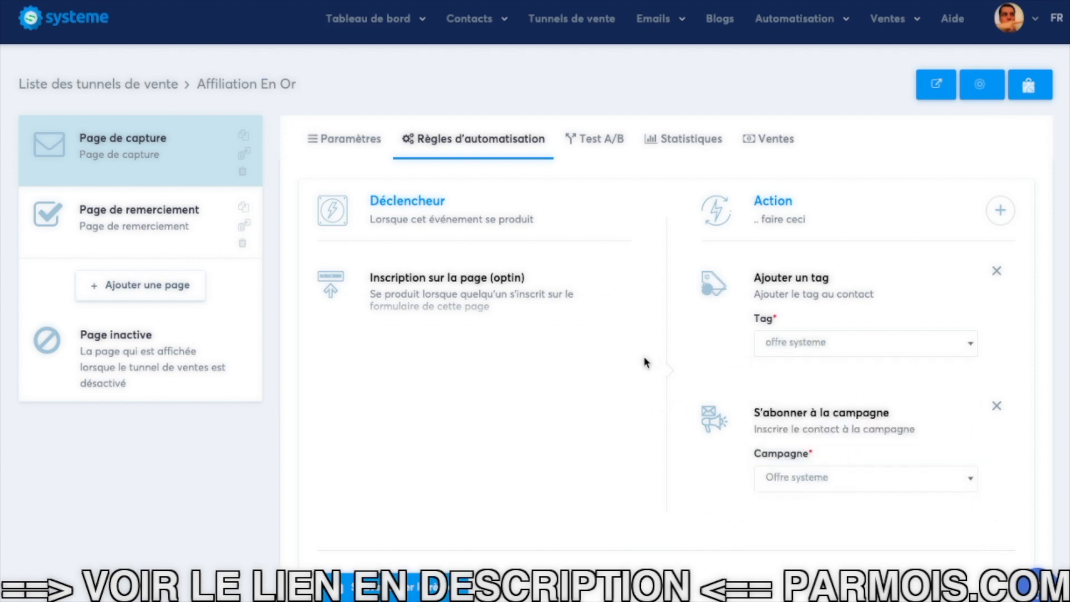
scroll(644, 361, "down", 2)
left_click(420, 504)
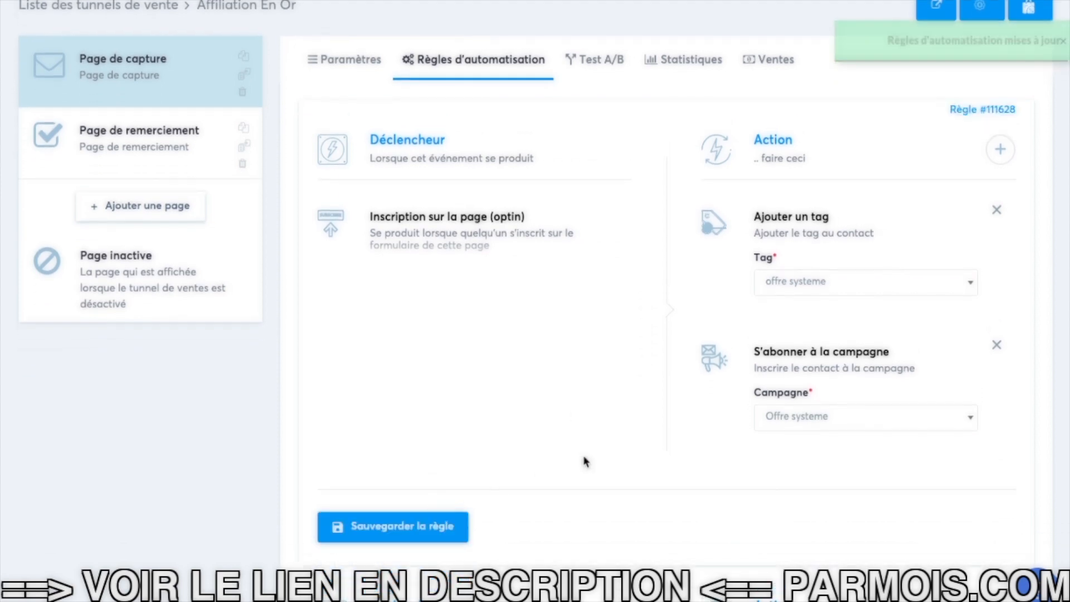
Step: Create a new contact tag named "affiliationenor" in the tag management list
scroll(668, 256, "up", 2)
mouse_move(469, 19)
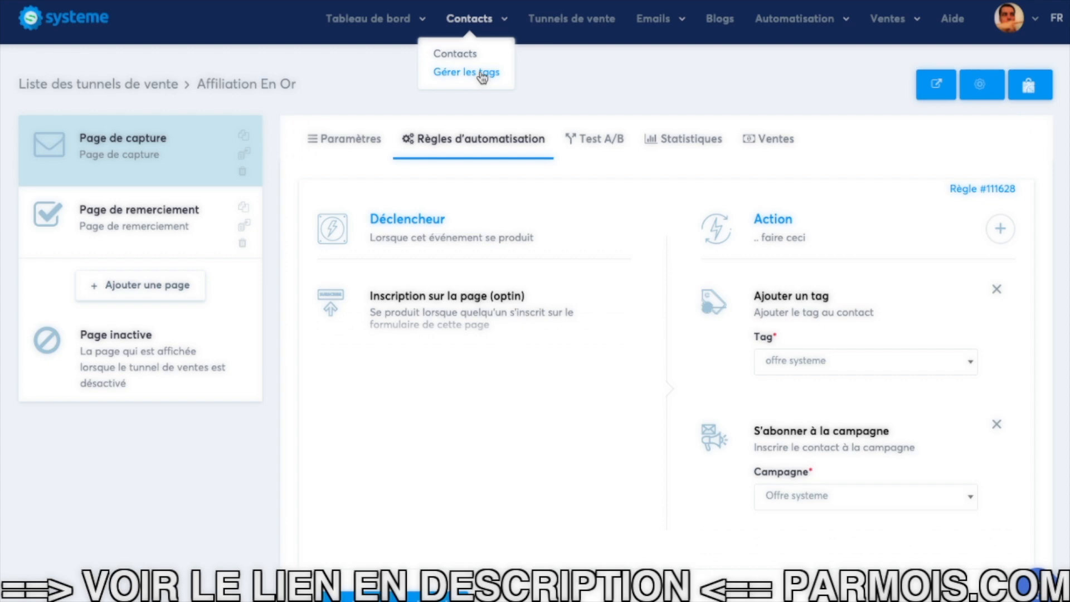
left_click(483, 77)
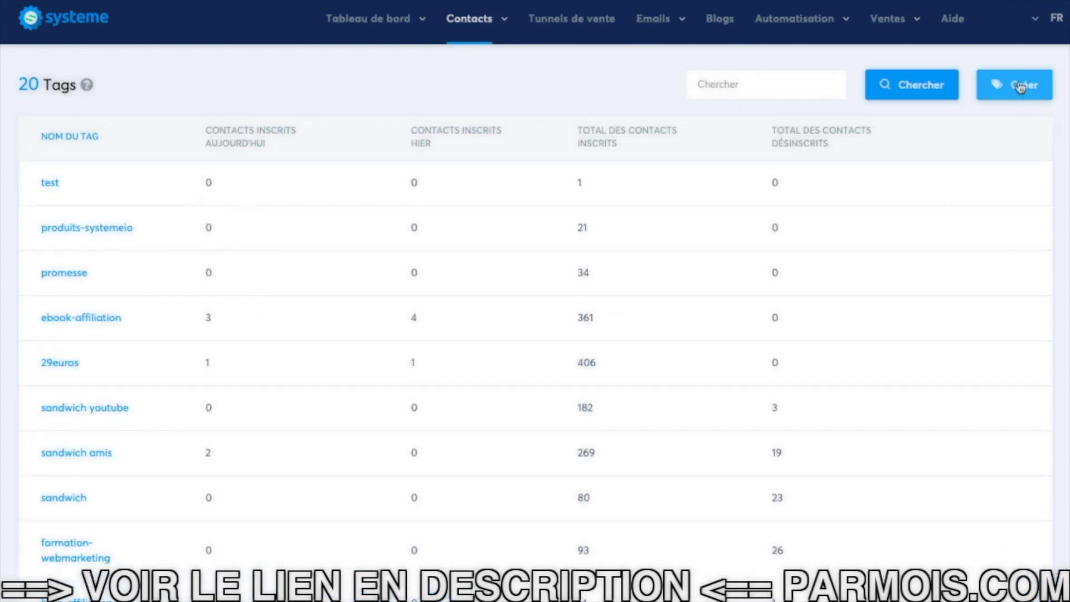
left_click(1021, 86)
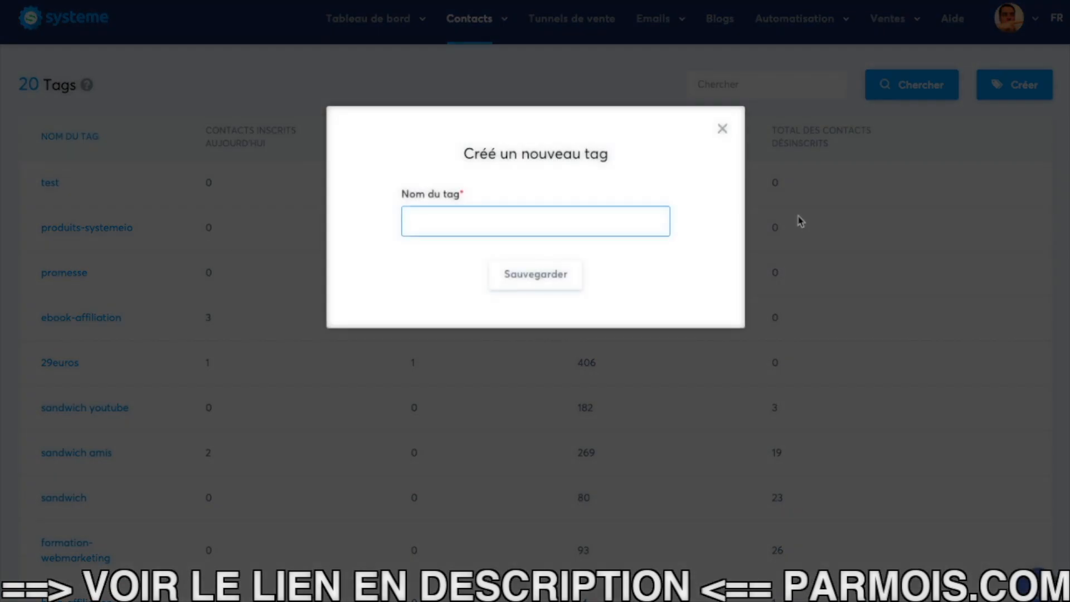
type("affiliationenor")
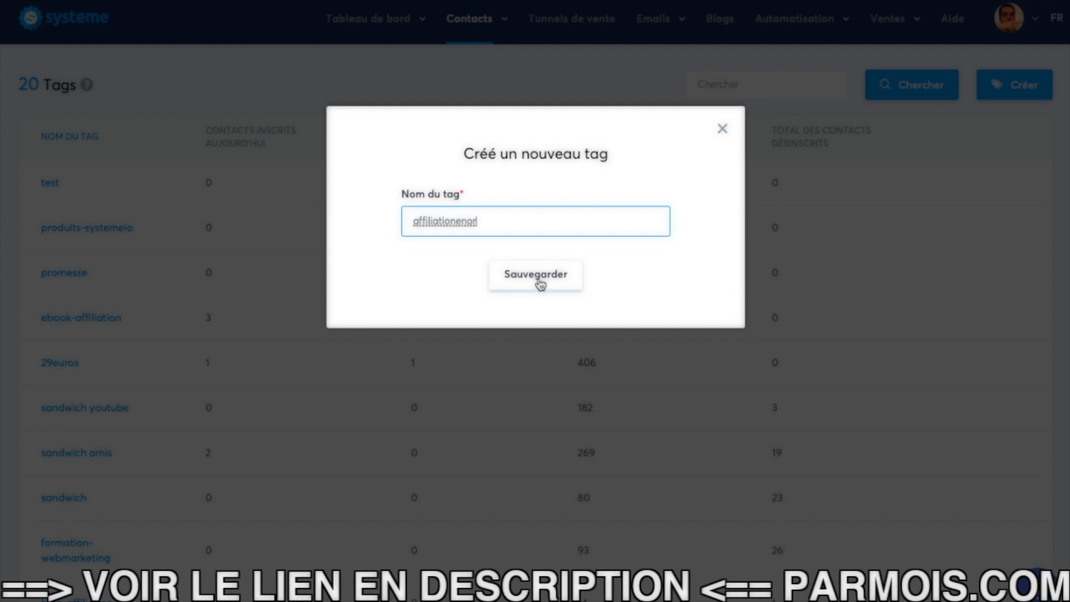
left_click(542, 284)
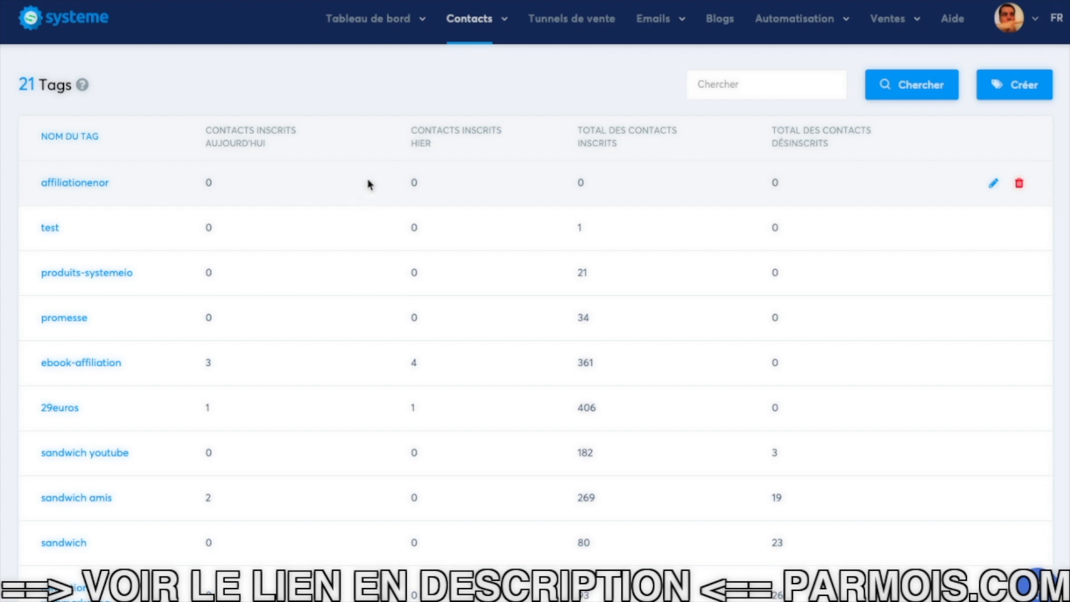
Step: Reopen the "Affiliation En Or" funnel and show the capture page's automation rules
left_click(576, 22)
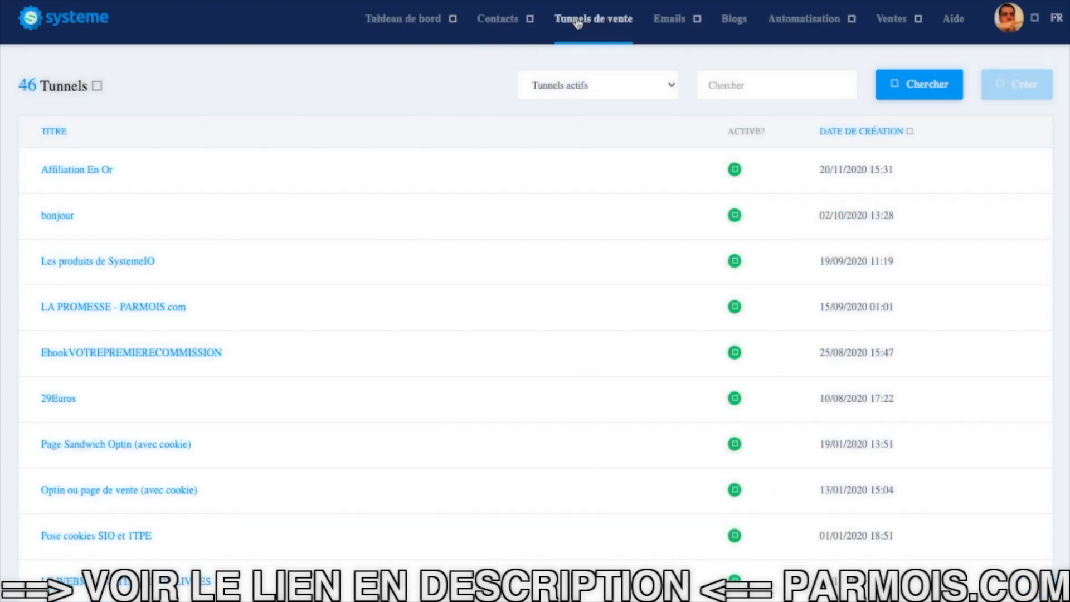
left_click(100, 177)
left_click(496, 147)
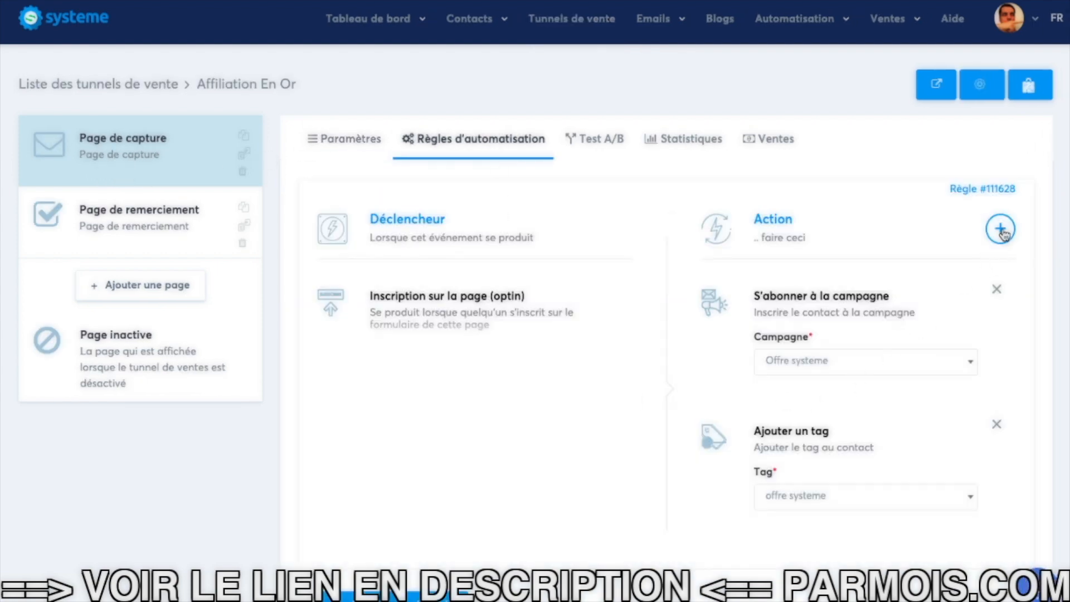
Step: Add another action to the optin rule that gives the contact the tag "affiliationenor", and save the rule
left_click(1001, 229)
left_click(500, 254)
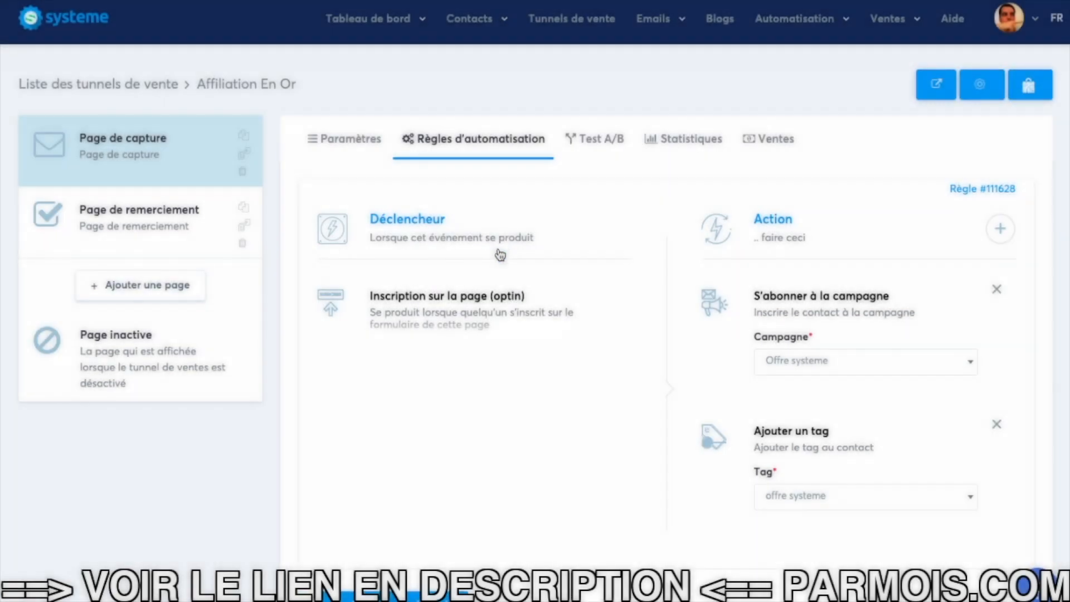
left_click(829, 363)
scroll(835, 454, "down", 1)
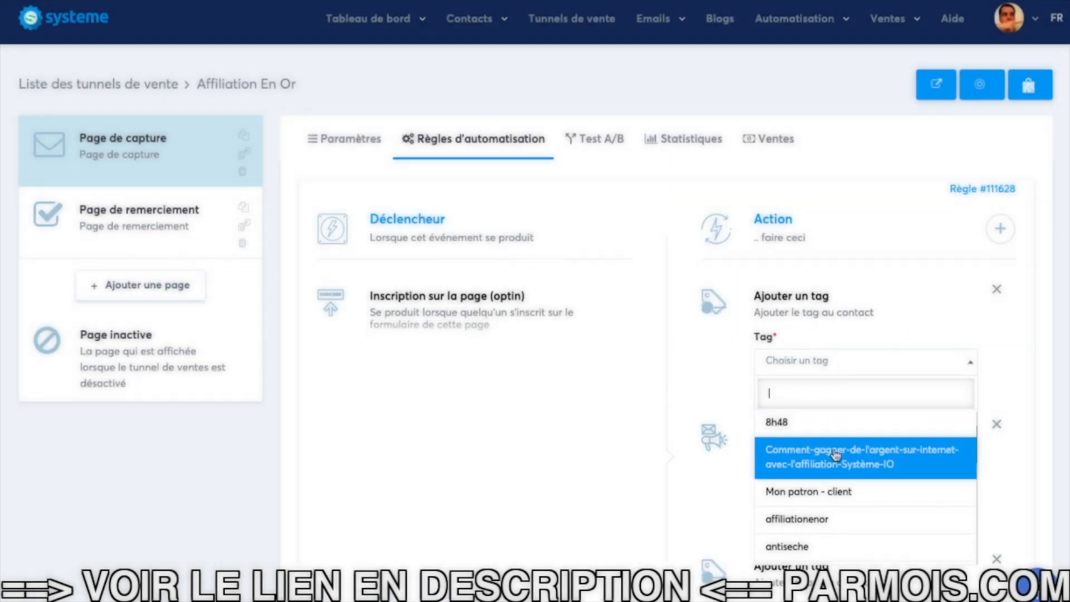
scroll(836, 454, "down", 1)
left_click(802, 440)
scroll(696, 377, "down", 2)
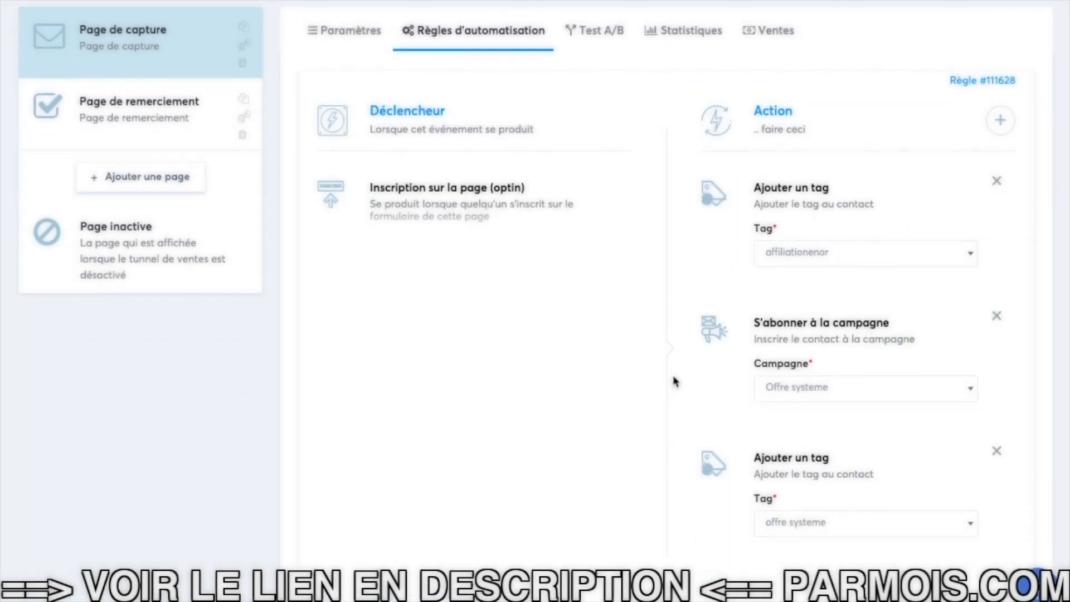
scroll(674, 381, "down", 2)
left_click(383, 521)
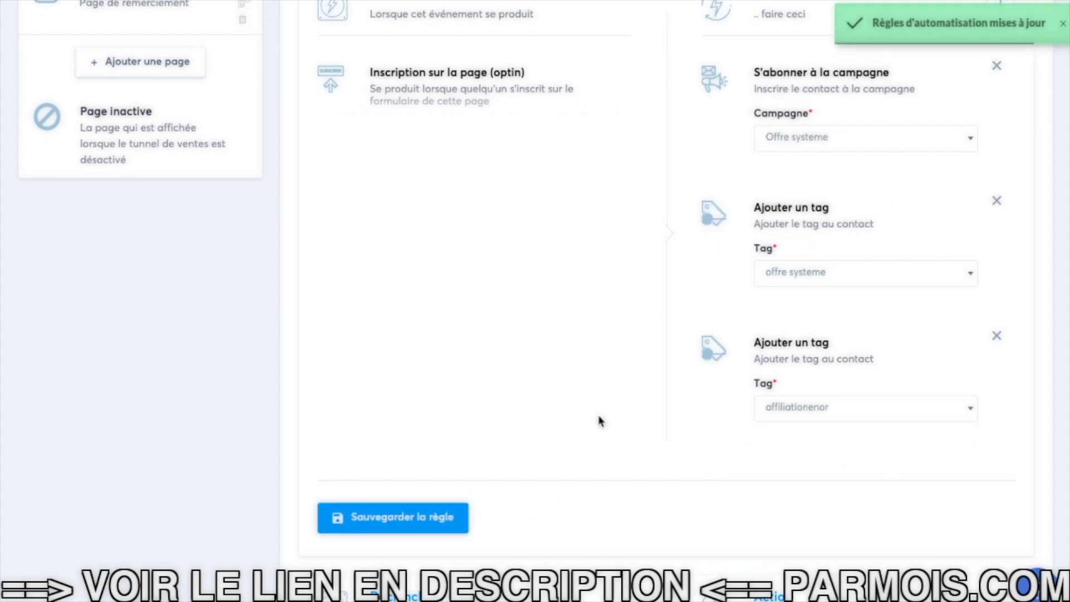
Step: Add a send-email action to the optin rule and create a new email with the subject "Votre accès à la formation AFFILIATION EN OR"
scroll(600, 415, "up", 2)
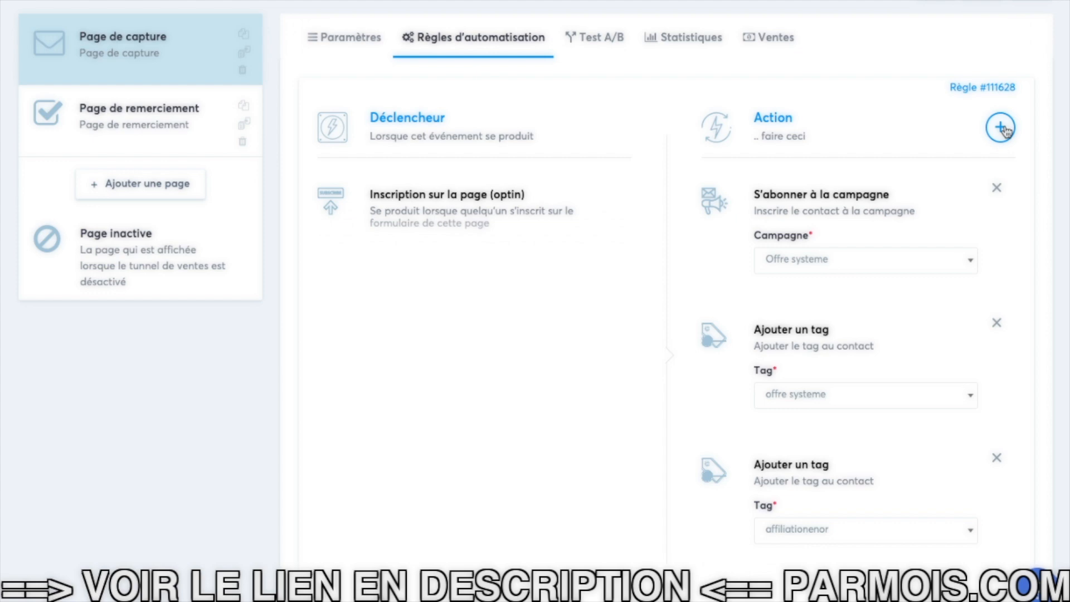
left_click(1001, 129)
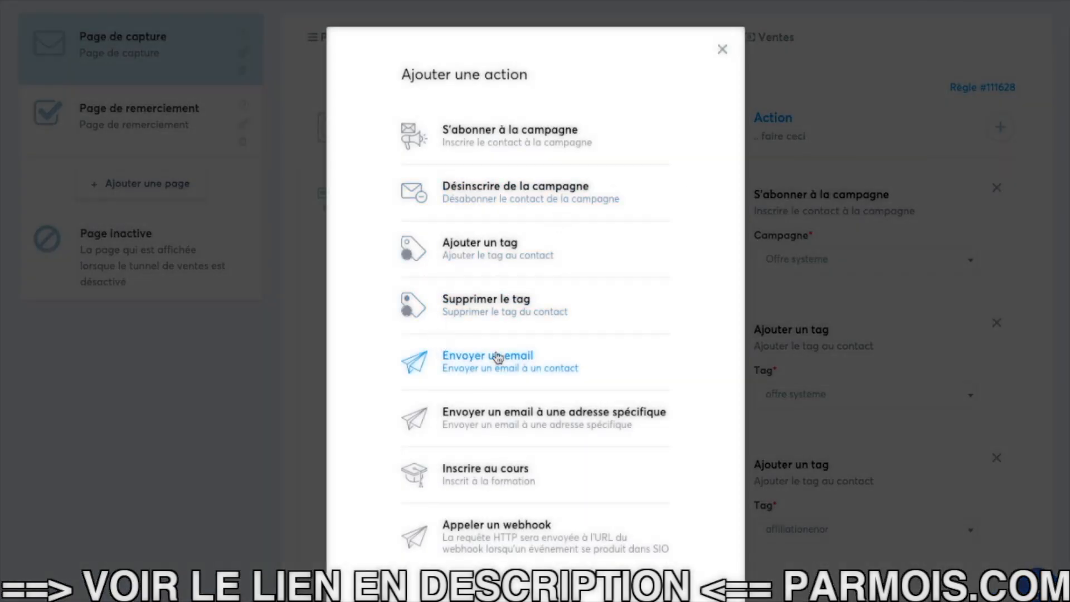
left_click(513, 363)
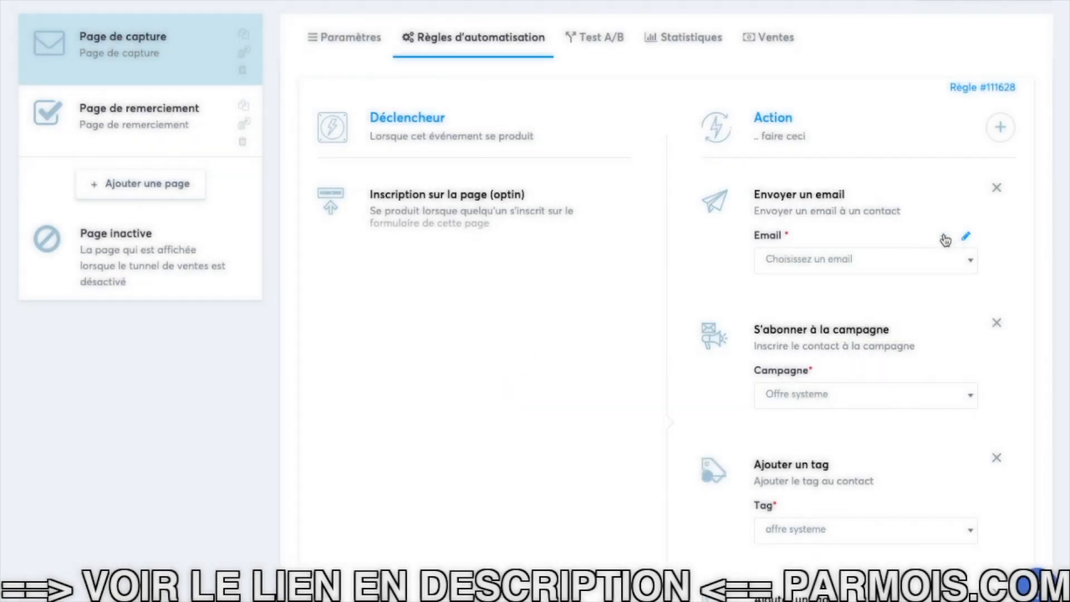
left_click(969, 260)
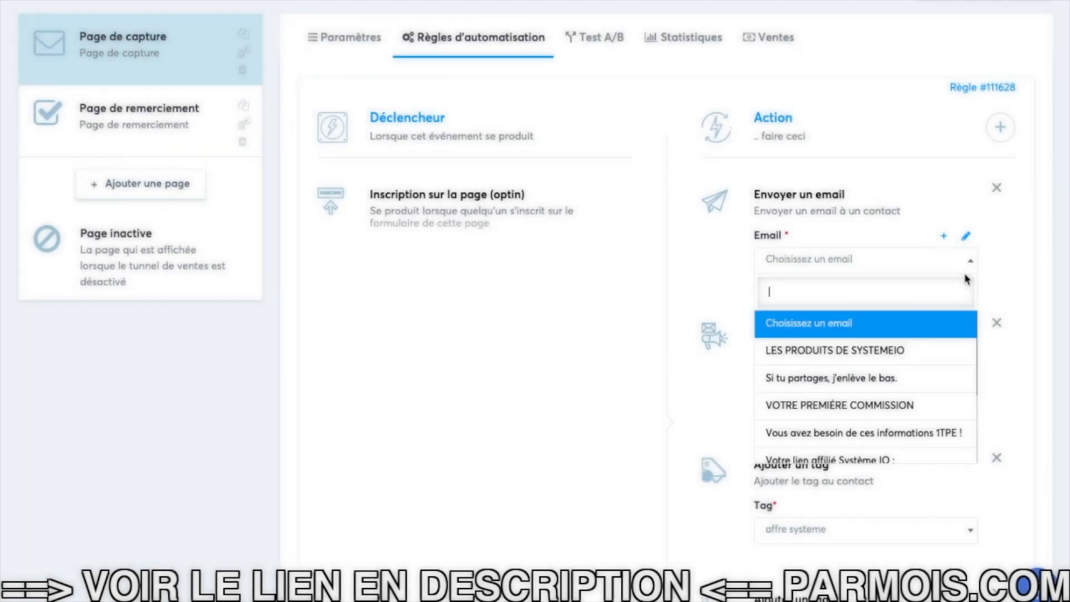
left_click(969, 262)
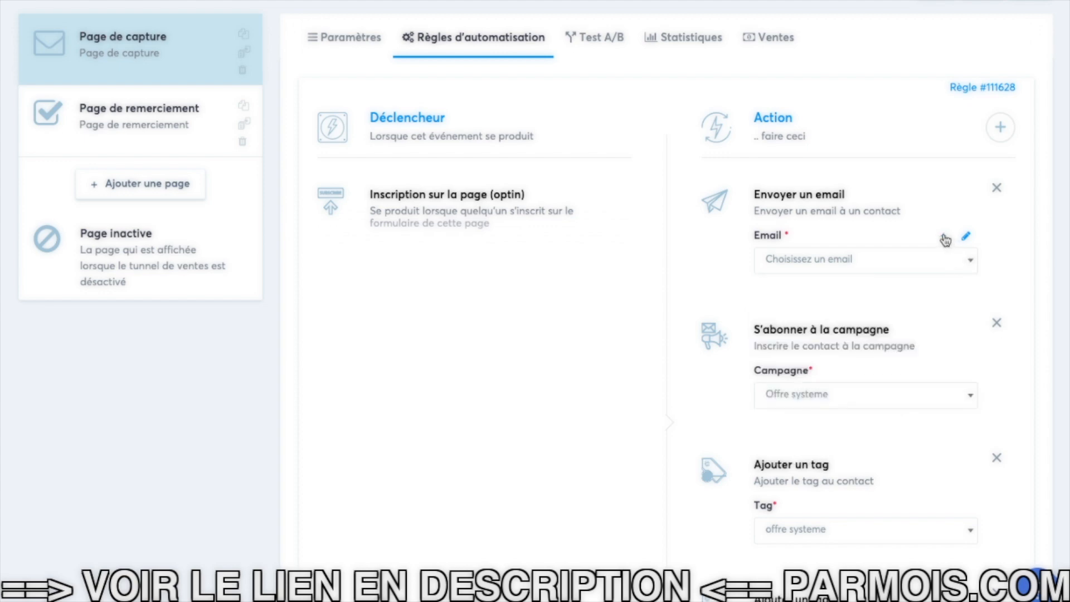
left_click(894, 262)
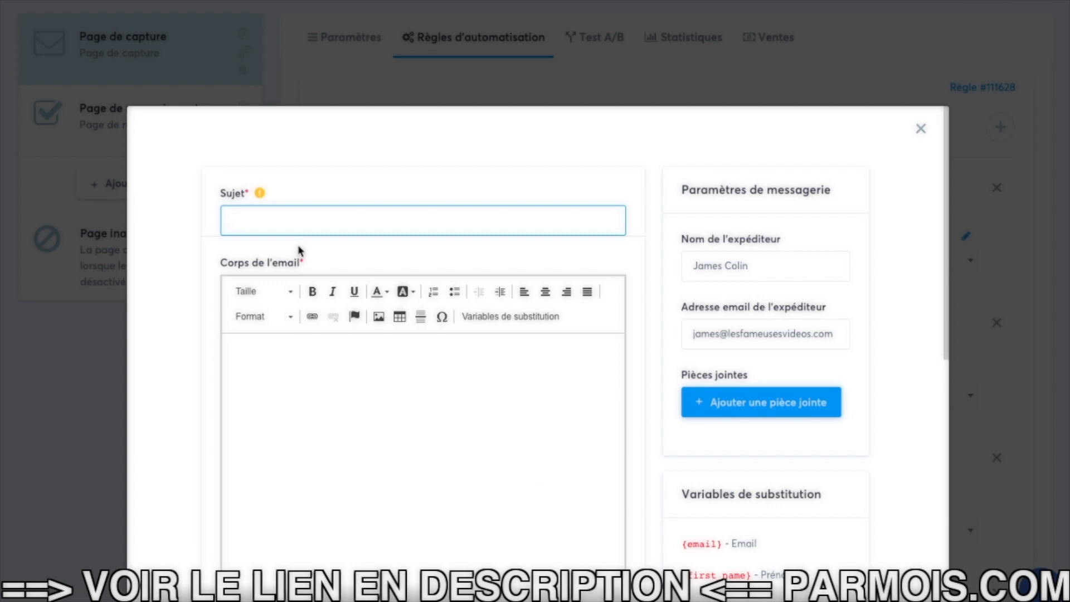
type("Votre accès à la forma")
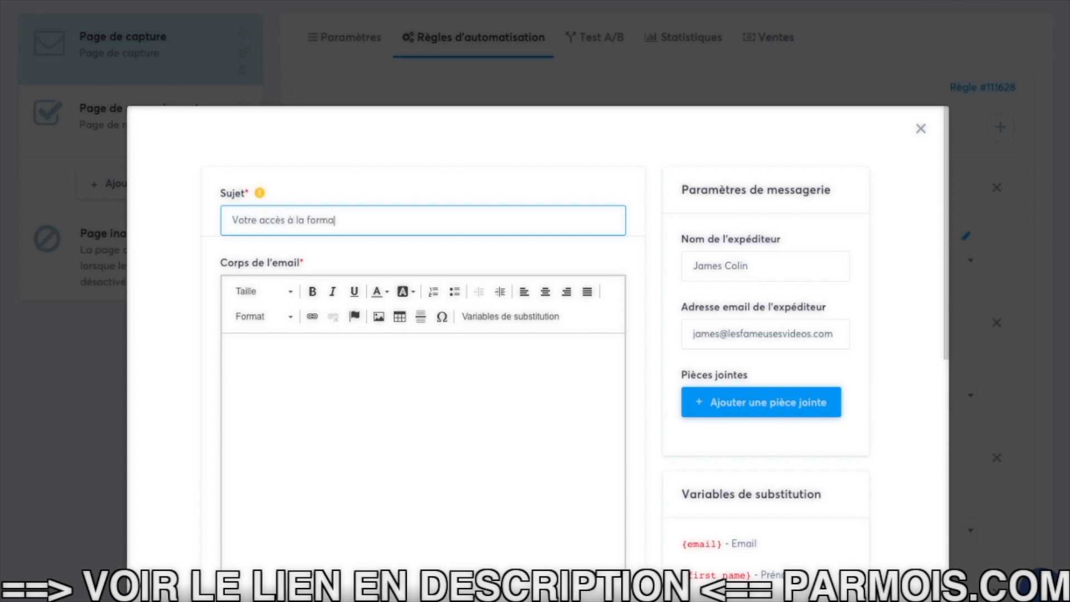
type("tion AFFILIATION EN OR")
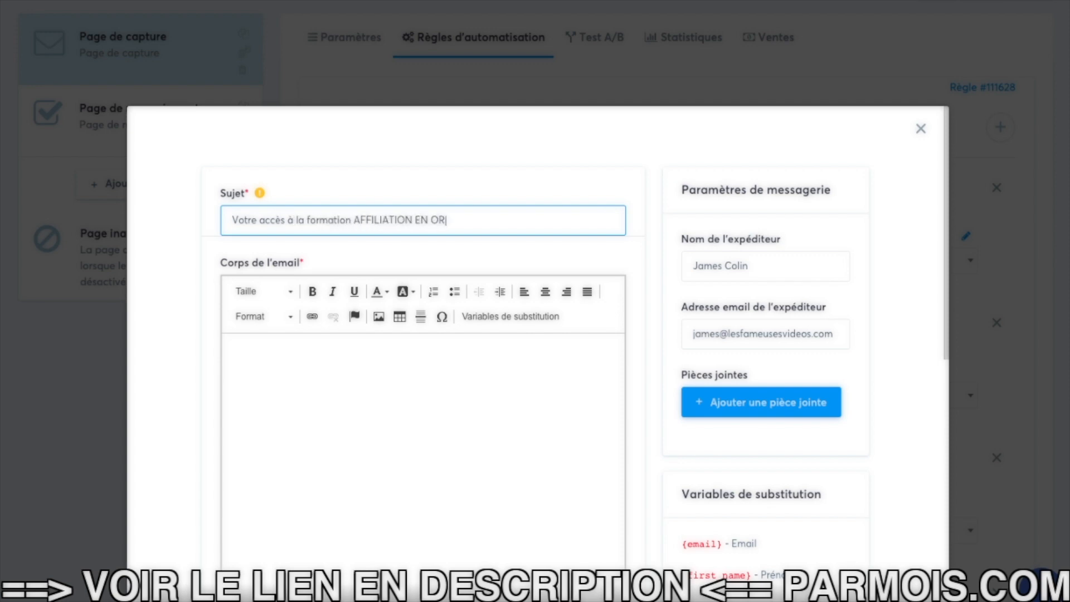
Step: Write the email body "Bonjour," followed, after a blank line, by "Pour rappel, voici votre lien pour accéder à la formation AFFILIATION EN OR :"
left_click(332, 402)
type("Bo")
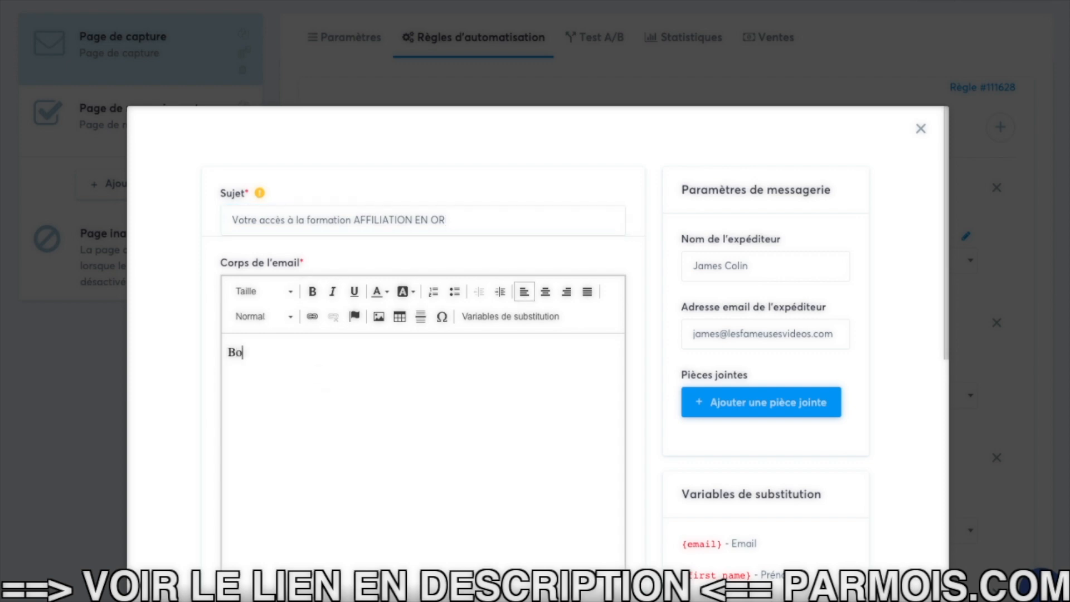
type("njour,")
key("Return")
key("Return")
type("Pour rappel, voi")
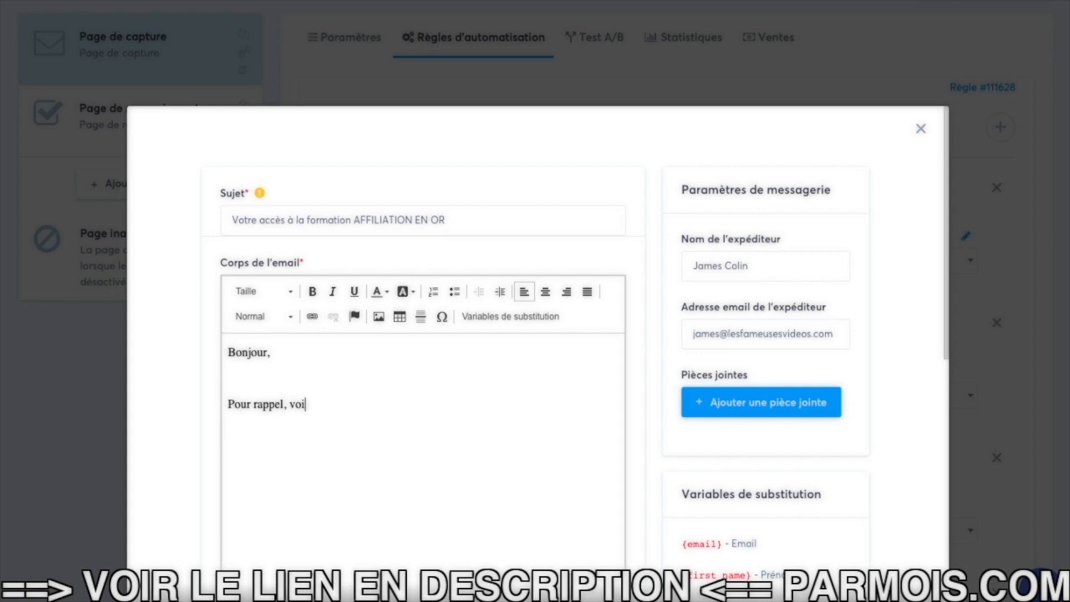
type("ci votre lien")
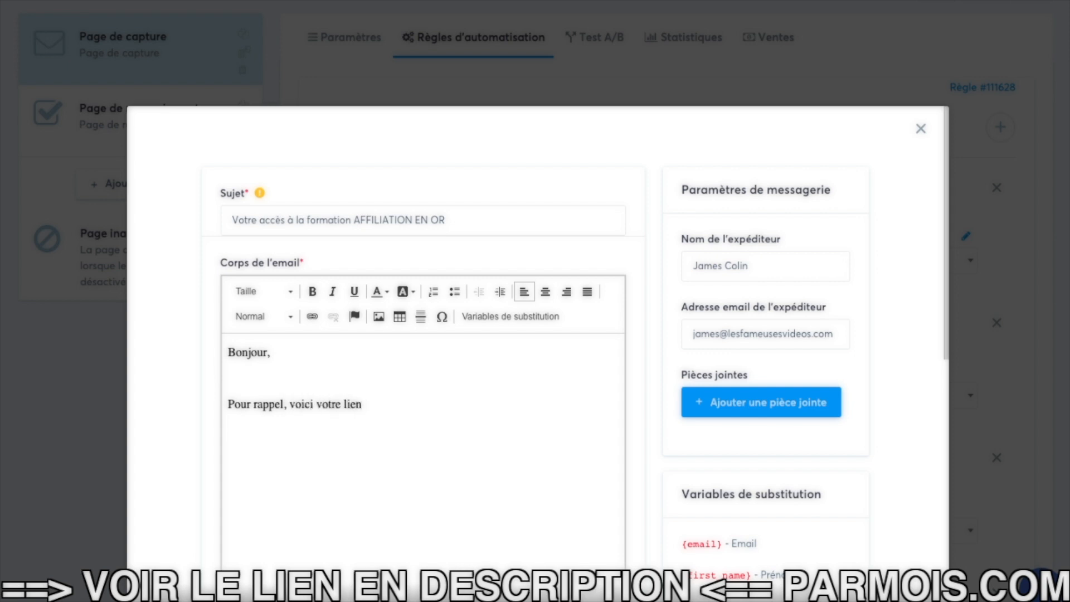
type(" pour accéder à ")
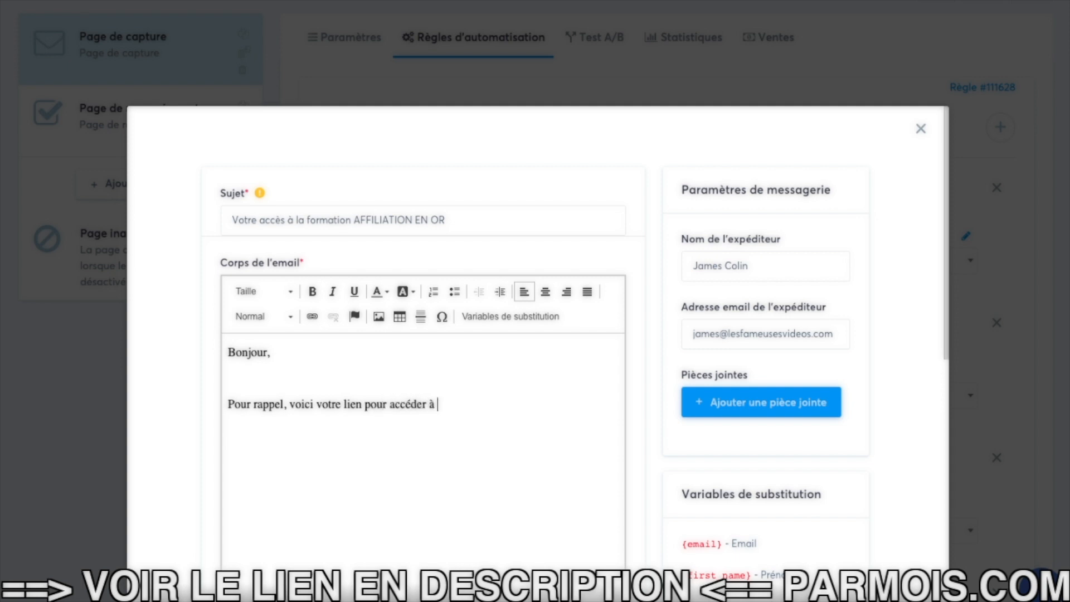
type("la formation")
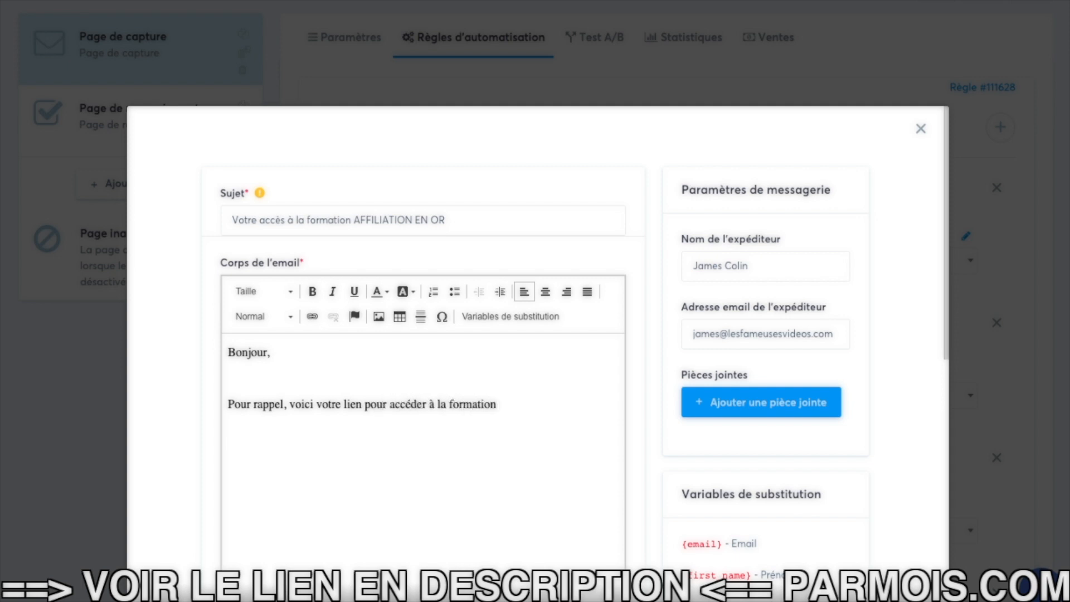
type(" AFFI")
type("LIATION EN ")
type("O")
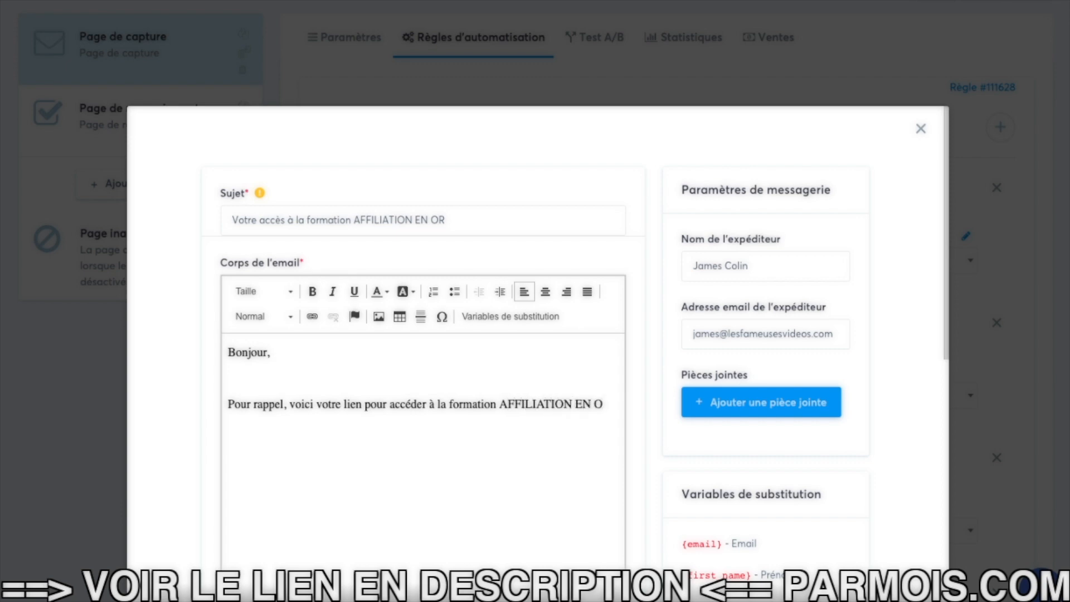
type("R :")
key("Return")
key("Return")
type("https://le.systeme.io")
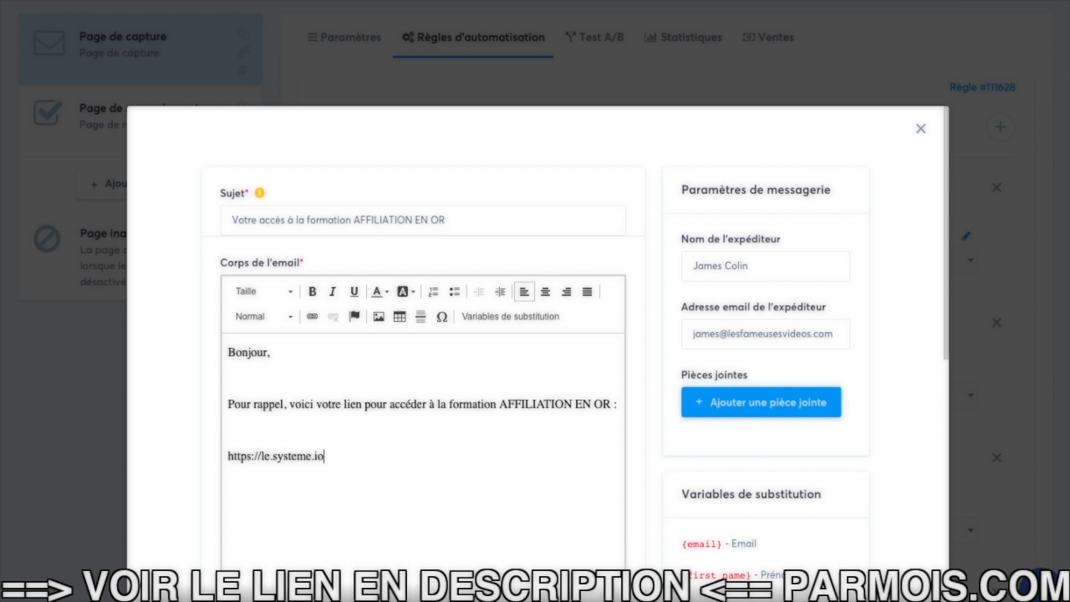
type("/affiliationenor-merci")
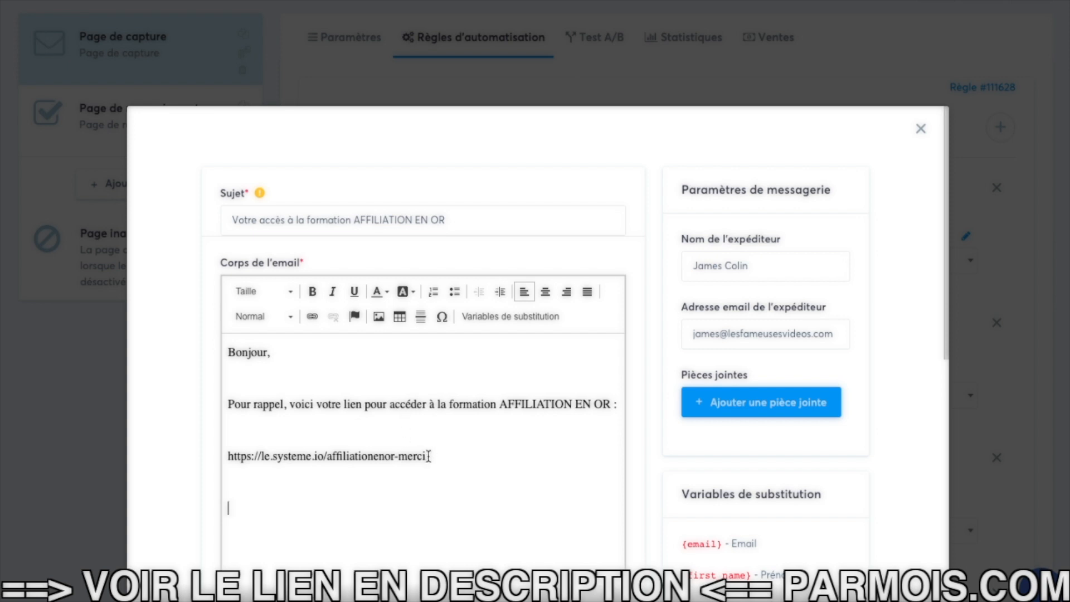
left_click_drag(428, 456, 232, 456)
key("ctrl+c")
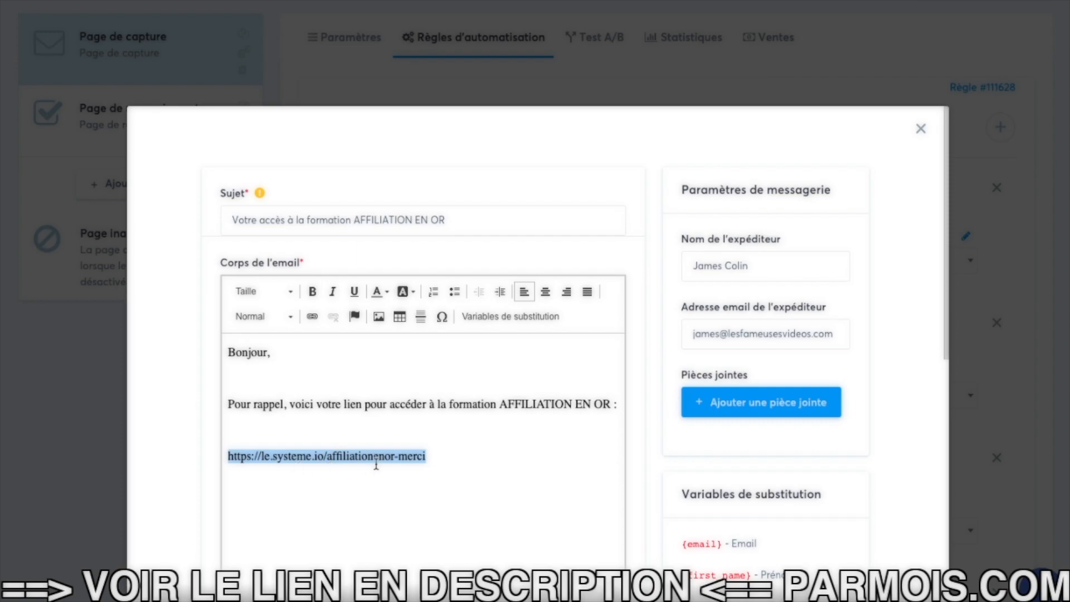
left_click(313, 318)
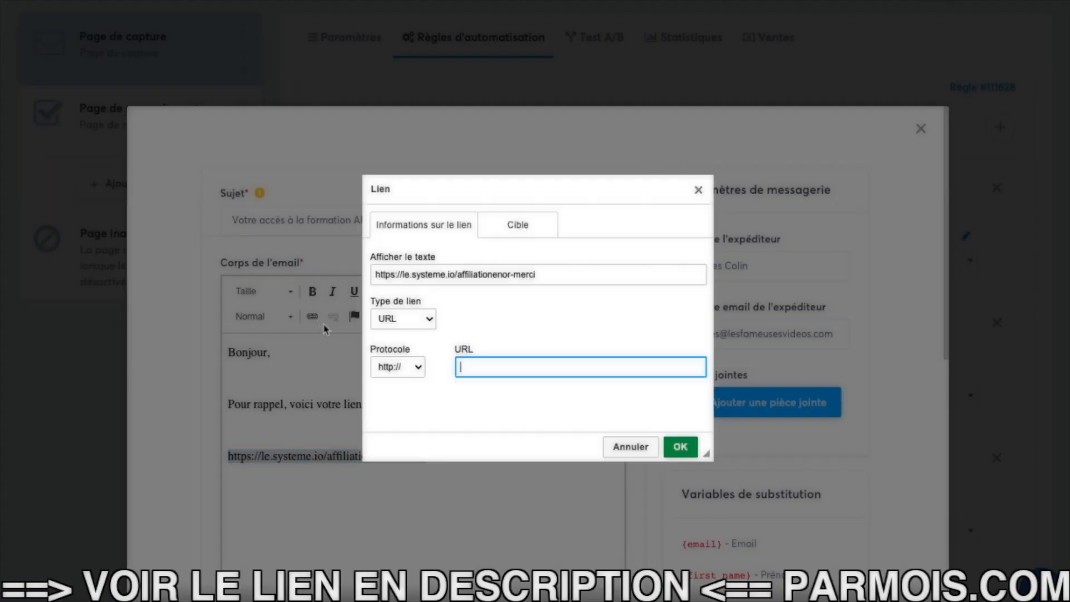
key("ctrl+v")
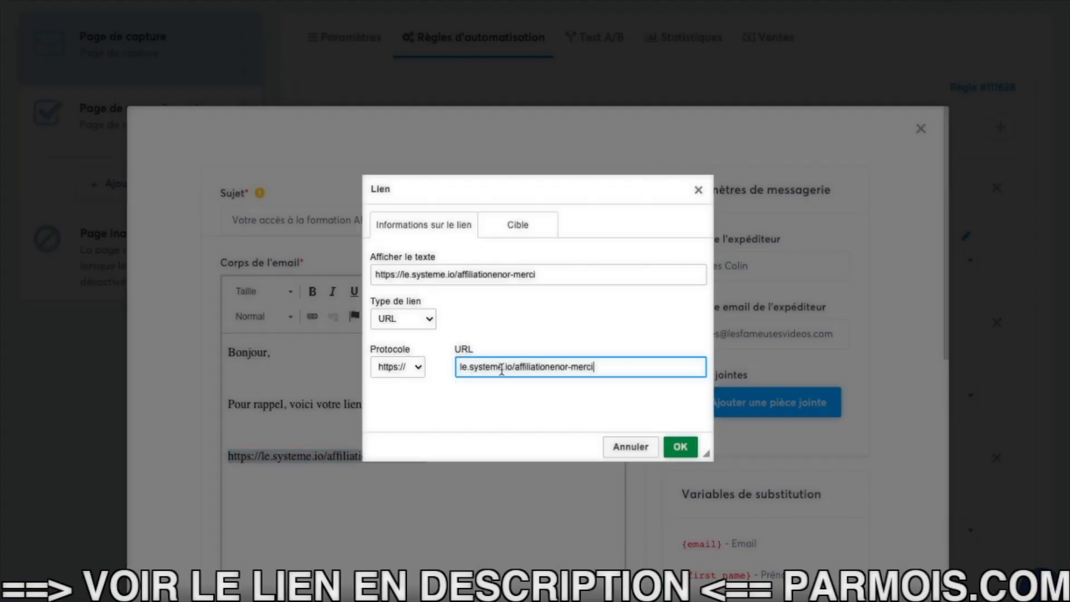
left_click(680, 446)
left_click(312, 292)
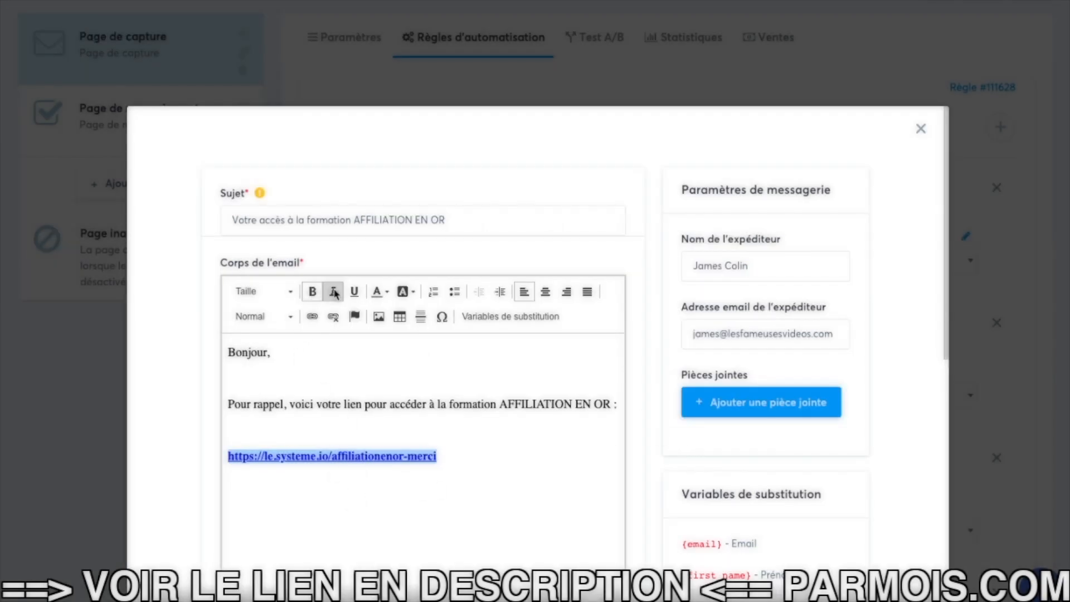
left_click(382, 430)
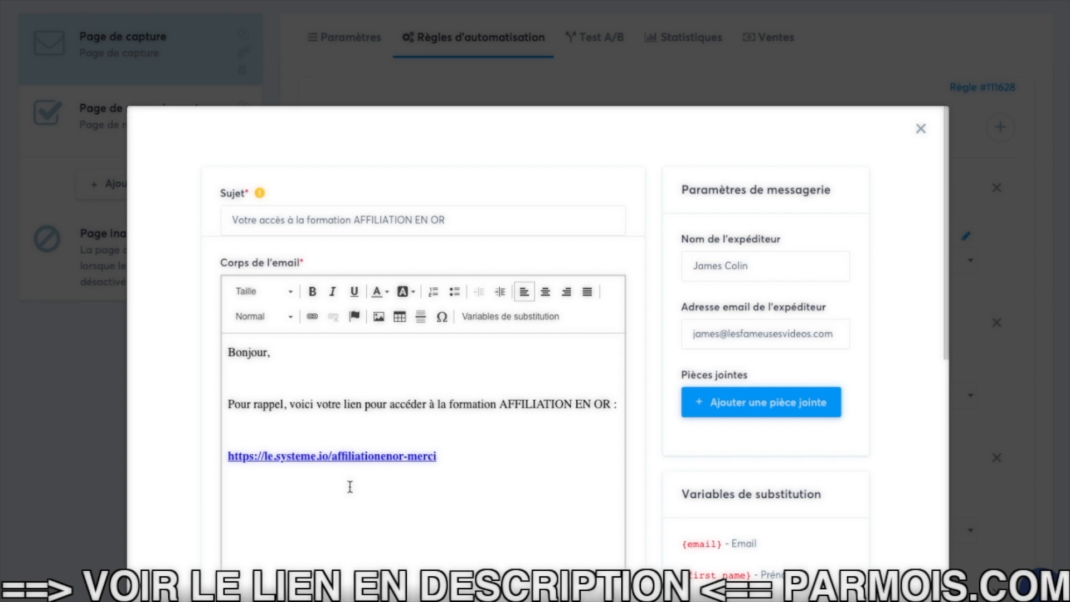
Step: Insert two line breaks after the link and review the rest of the email down to its default footer
left_click(443, 456)
key("Return")
key("Return")
scroll(641, 406, "down", 2)
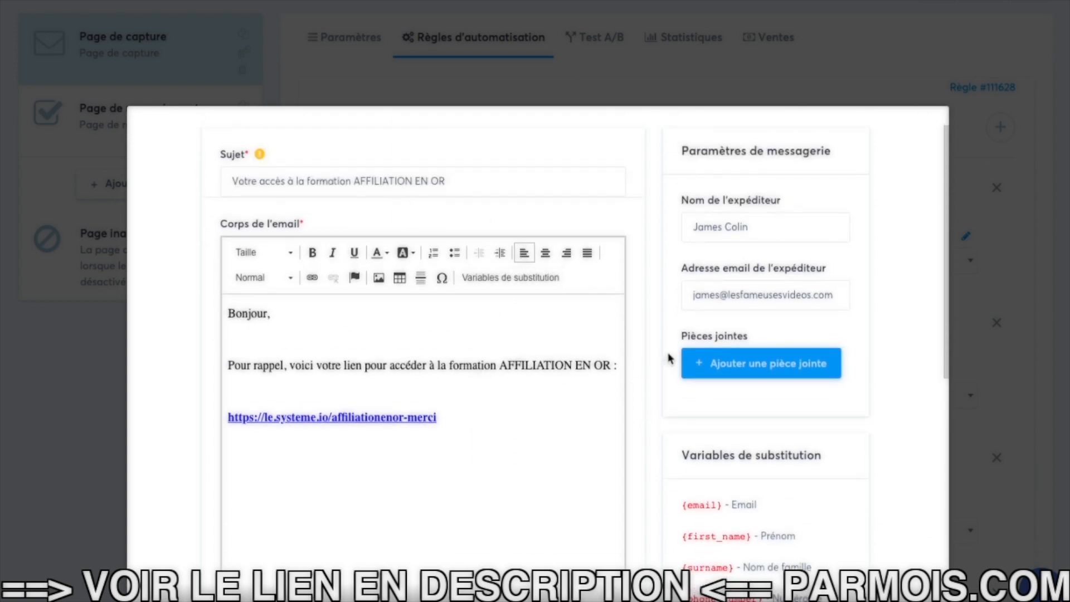
scroll(641, 356, "down", 2)
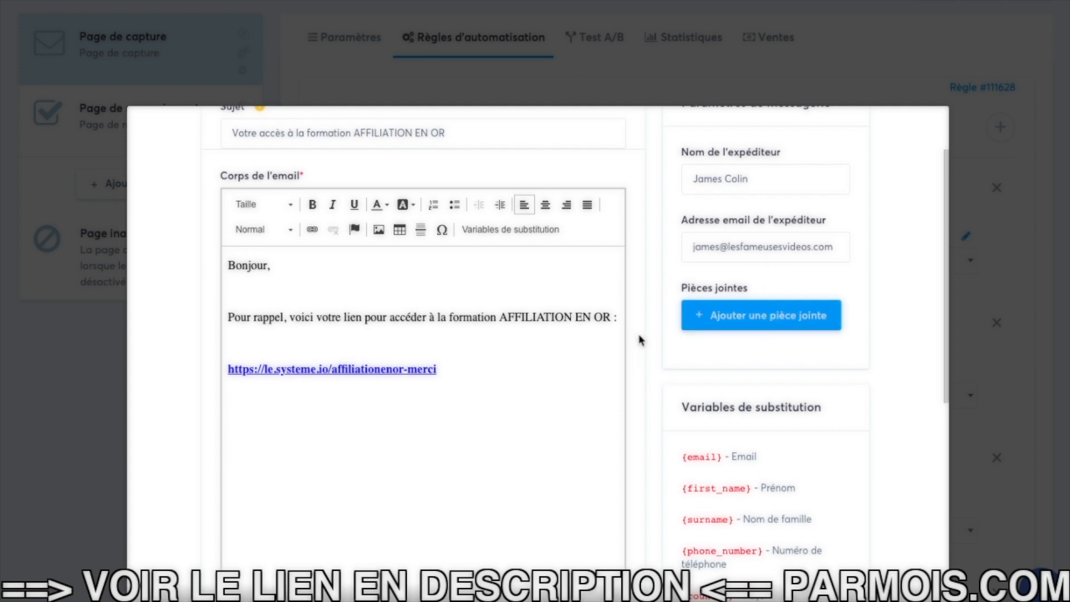
scroll(640, 340, "down", 10)
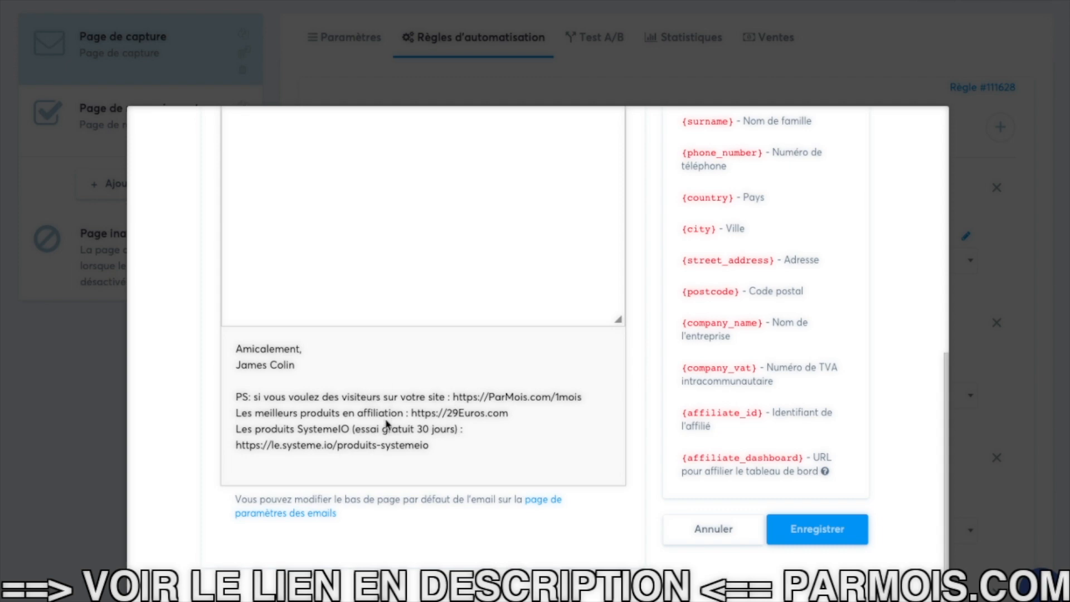
Step: Save the welcome email and then the optin automation rule containing its email, campaign and tag actions
left_click(815, 529)
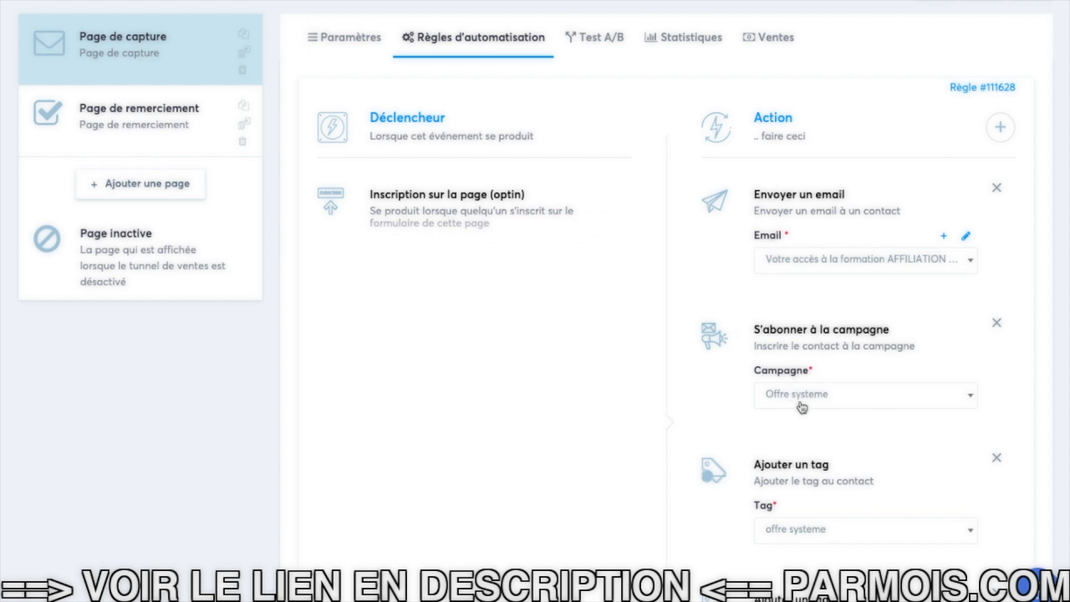
scroll(674, 372, "down", 3)
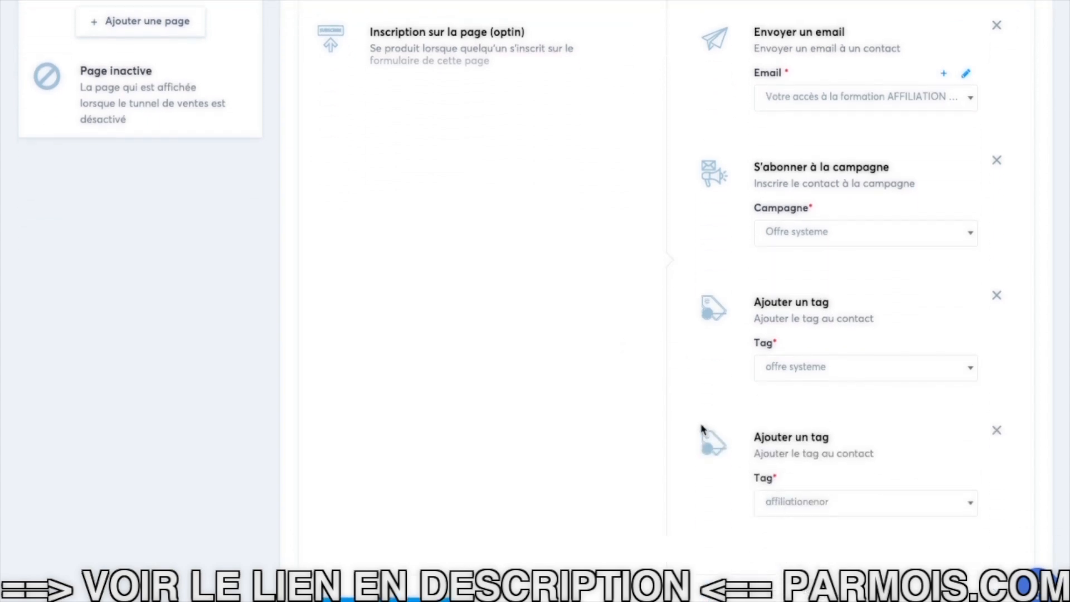
scroll(704, 433, "down", 2)
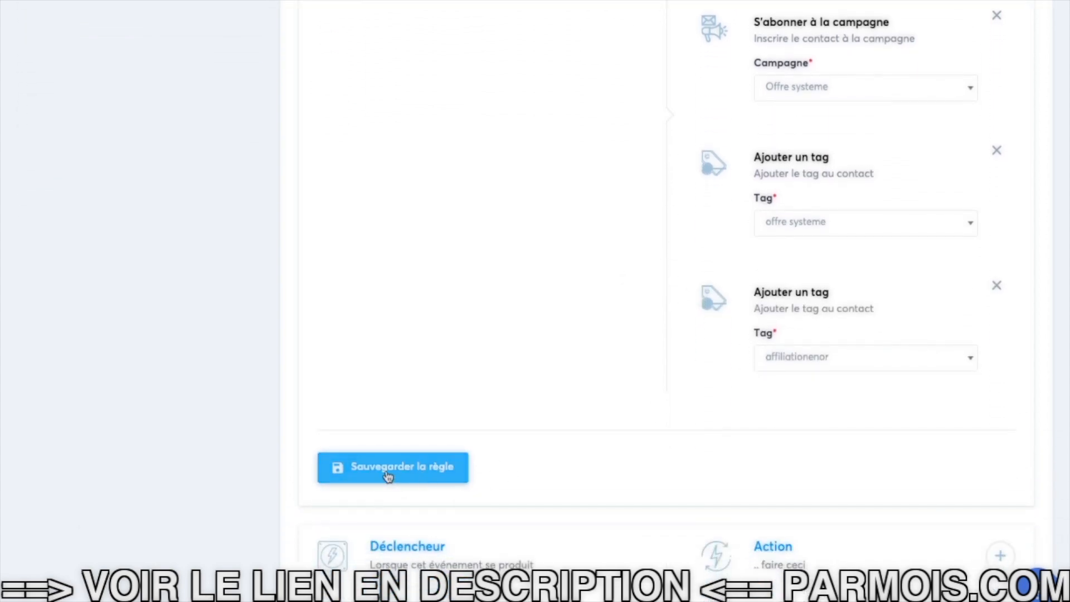
left_click(411, 473)
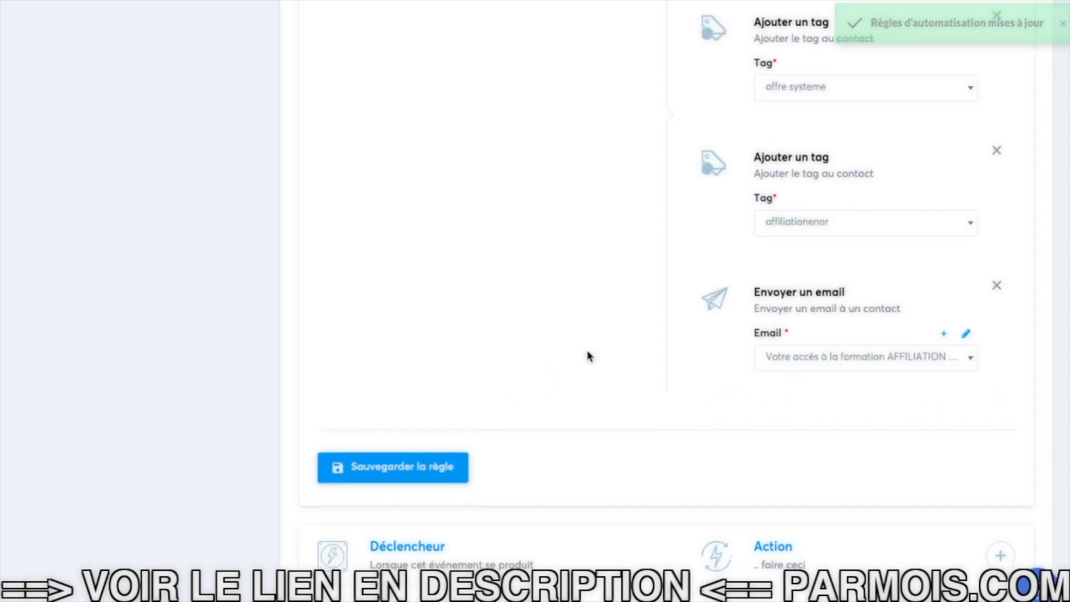
Step: Open the capture page's settings, launch its page editor and display Popup №1
scroll(629, 315, "up", 7)
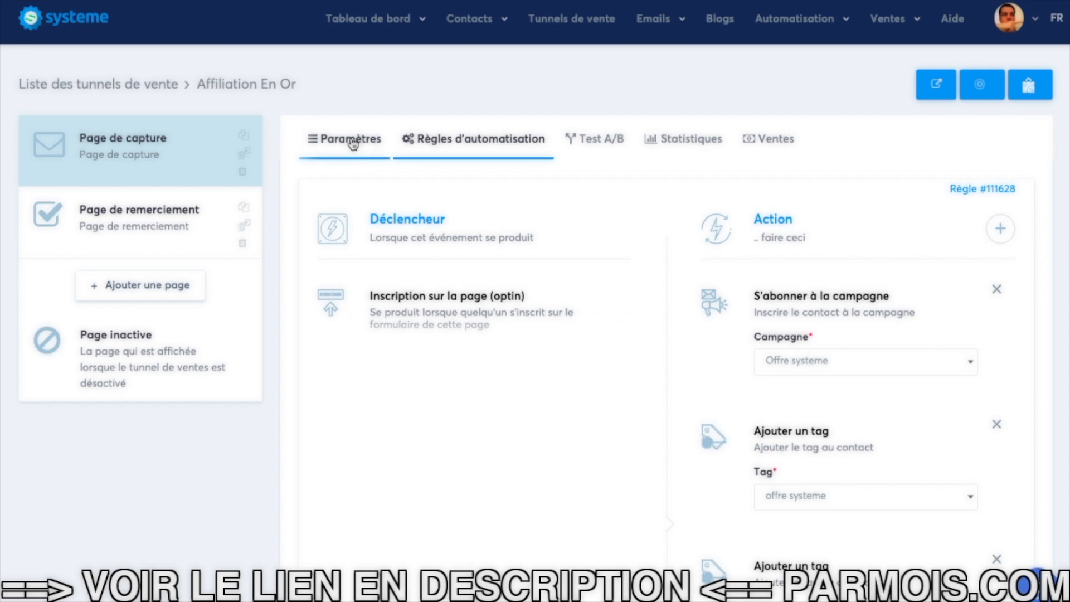
left_click(370, 158)
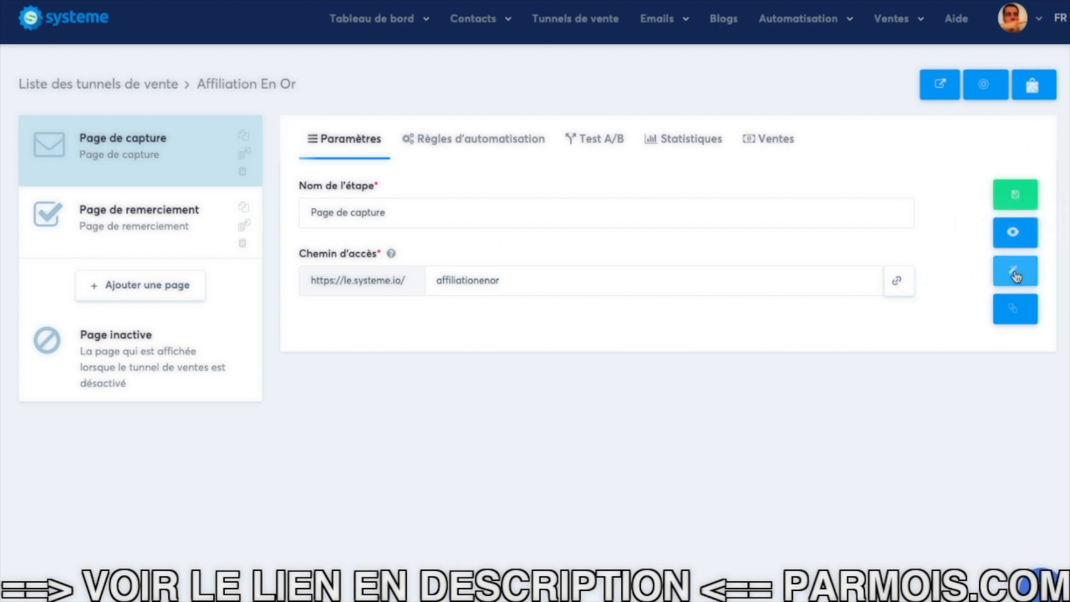
left_click(1001, 283)
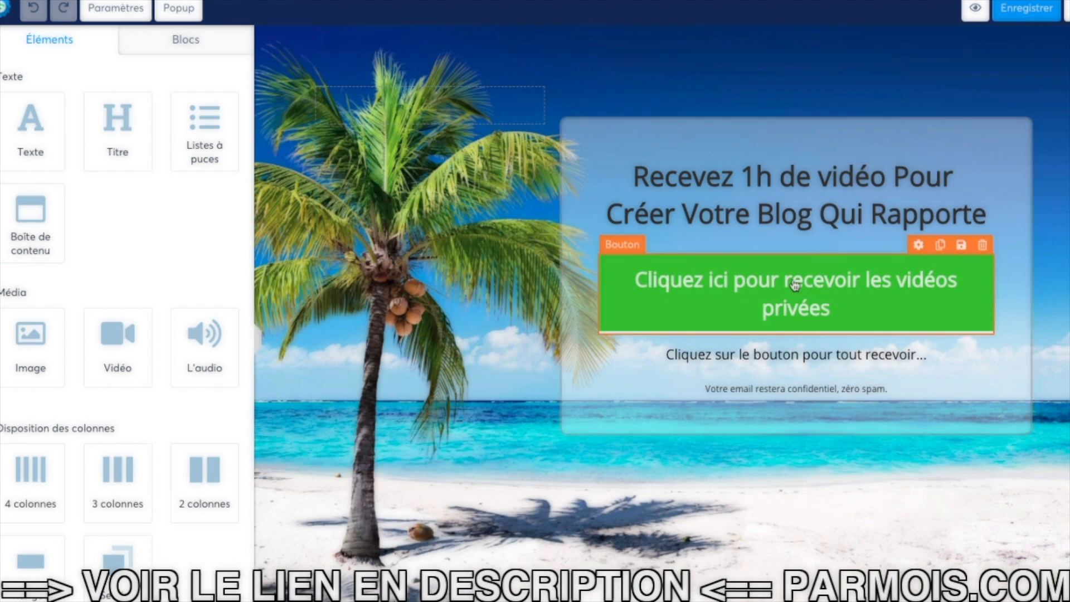
left_click(184, 13)
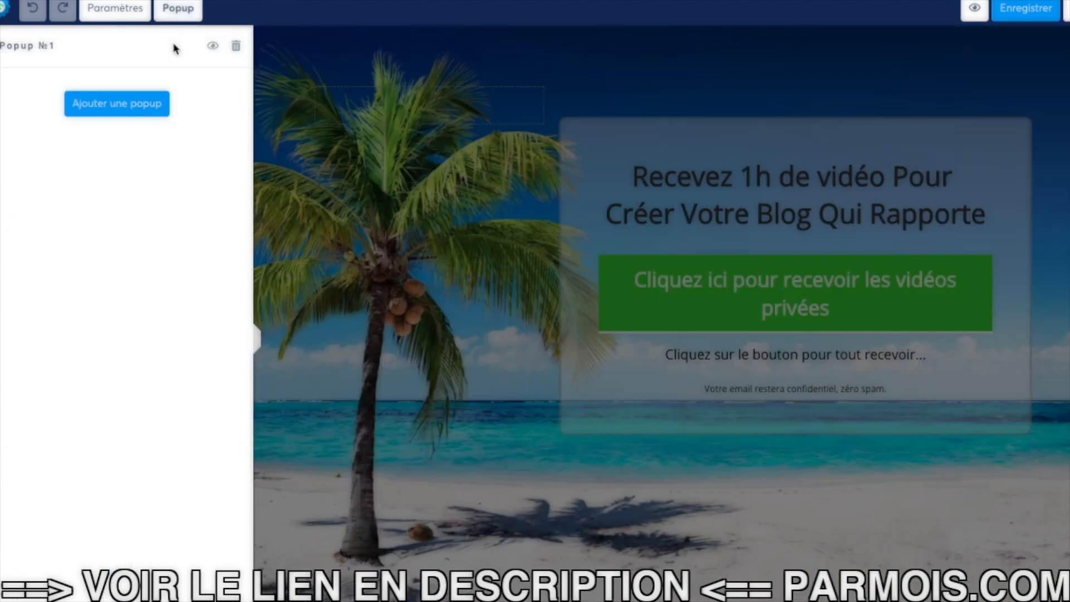
left_click(213, 48)
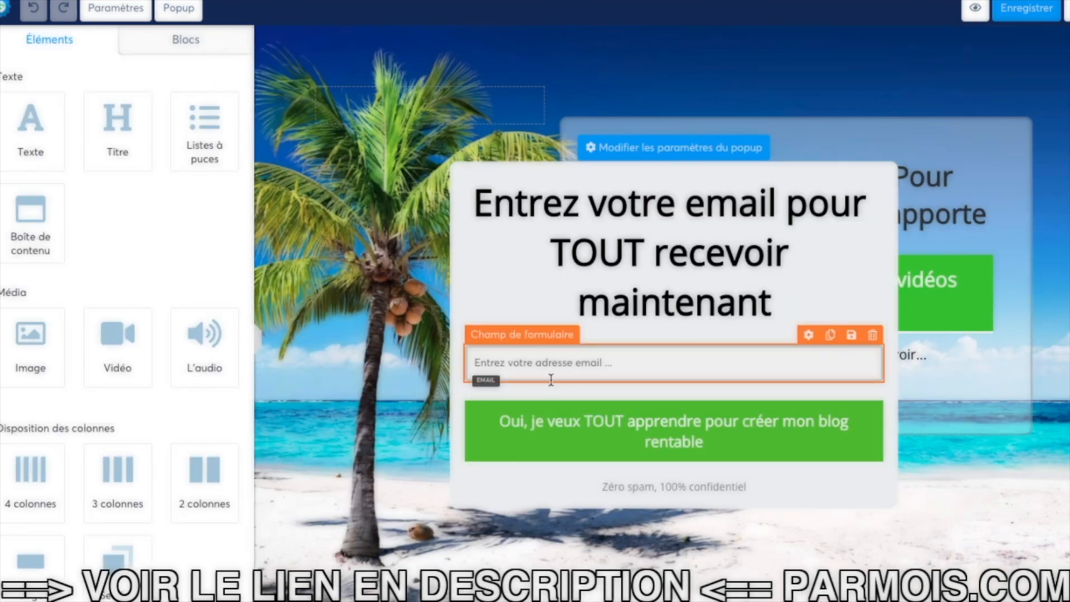
left_click(668, 427)
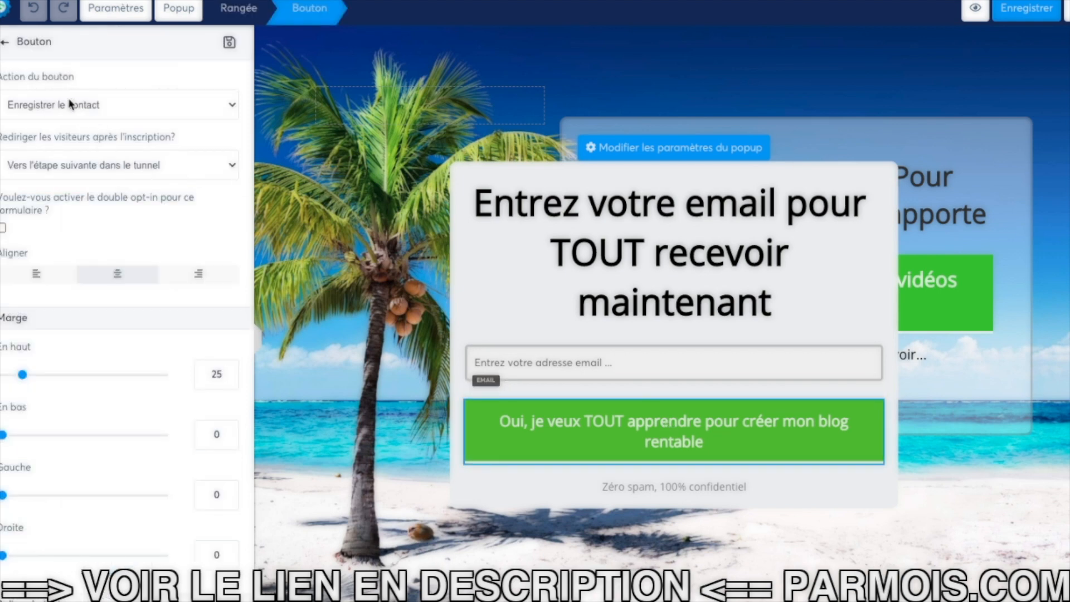
left_click(136, 169)
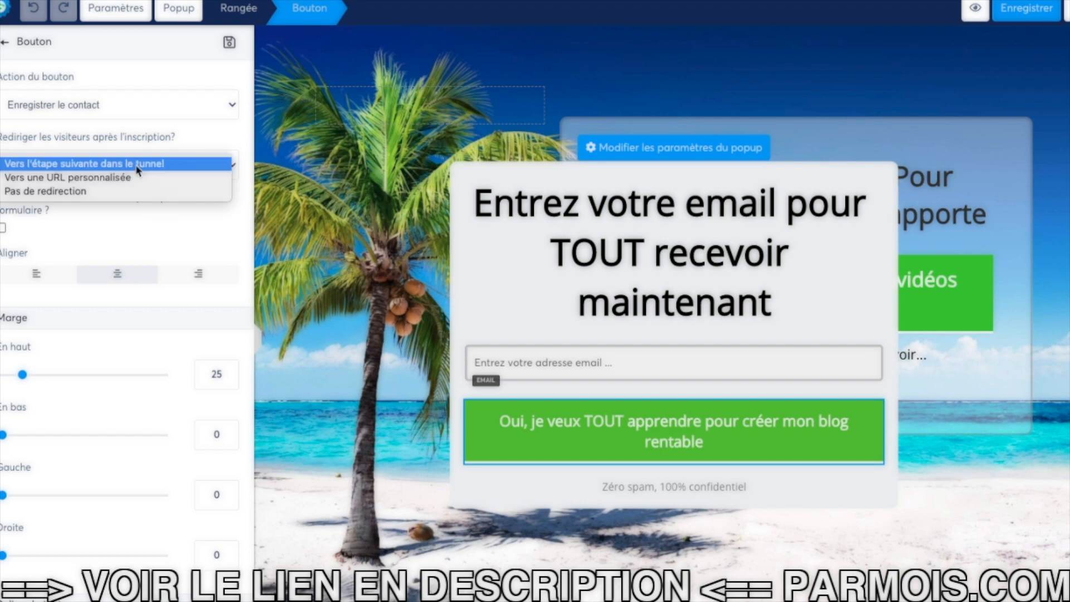
key("Escape")
key("Down")
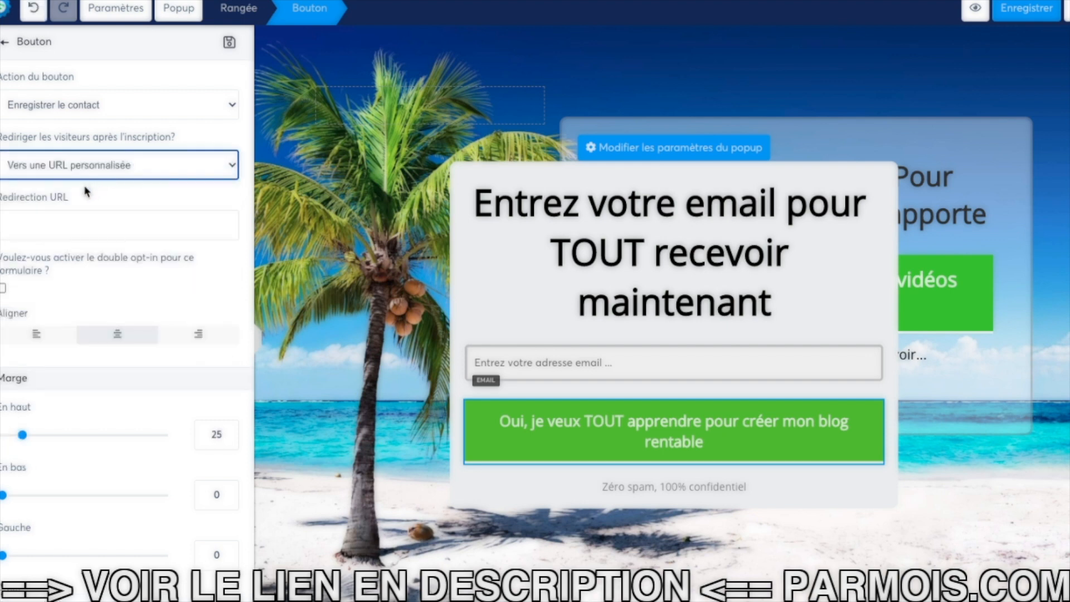
left_click(74, 221)
type("h")
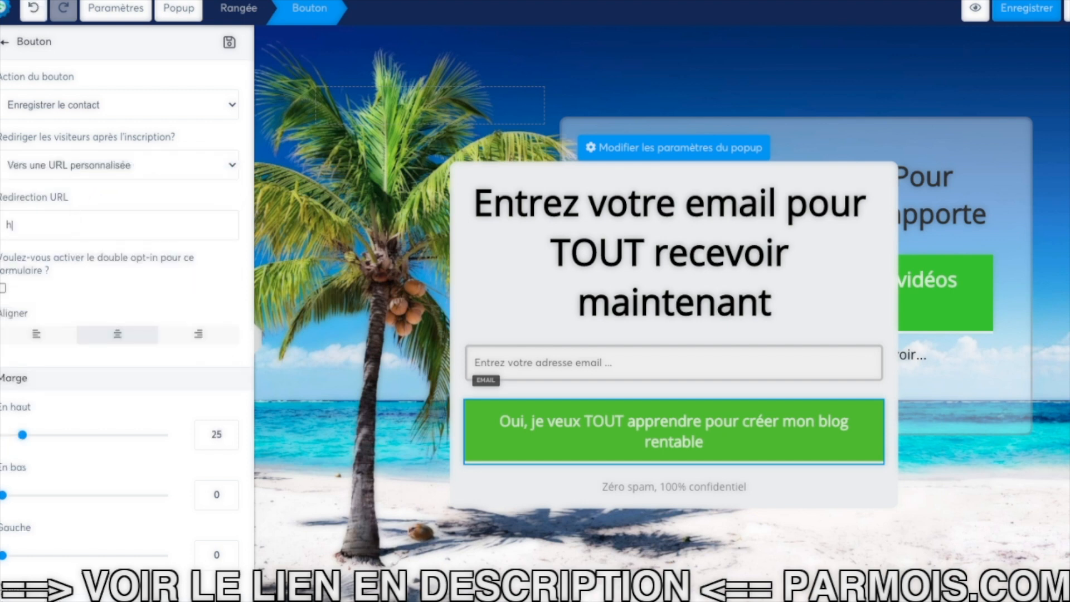
type("ttps://le.systemeio")
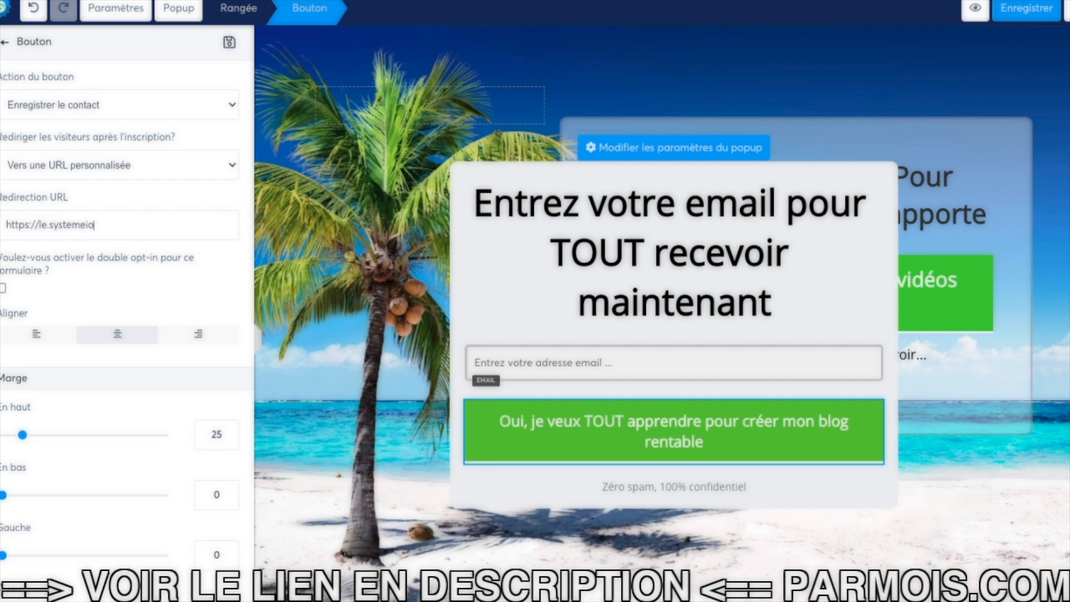
type(".com/affiliationen")
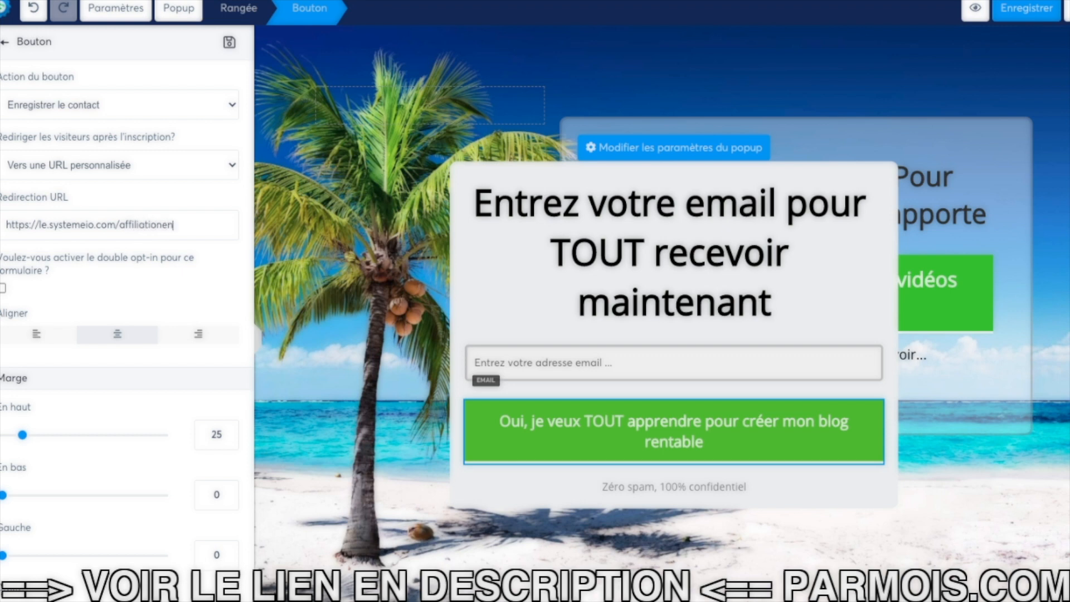
type("or-merci")
scroll(113, 276, "down", 5)
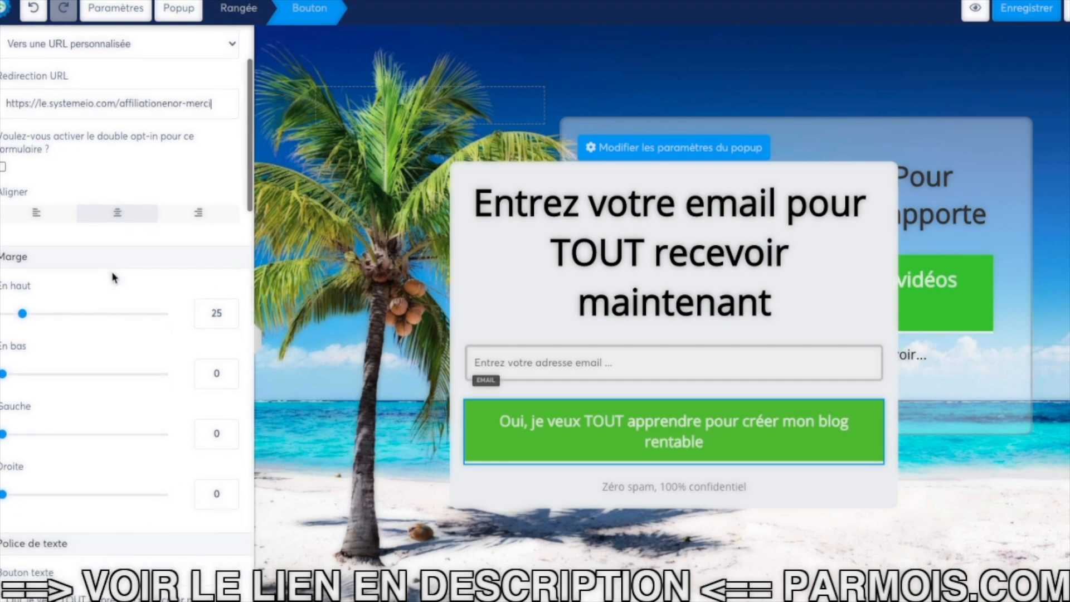
scroll(113, 277, "down", 4)
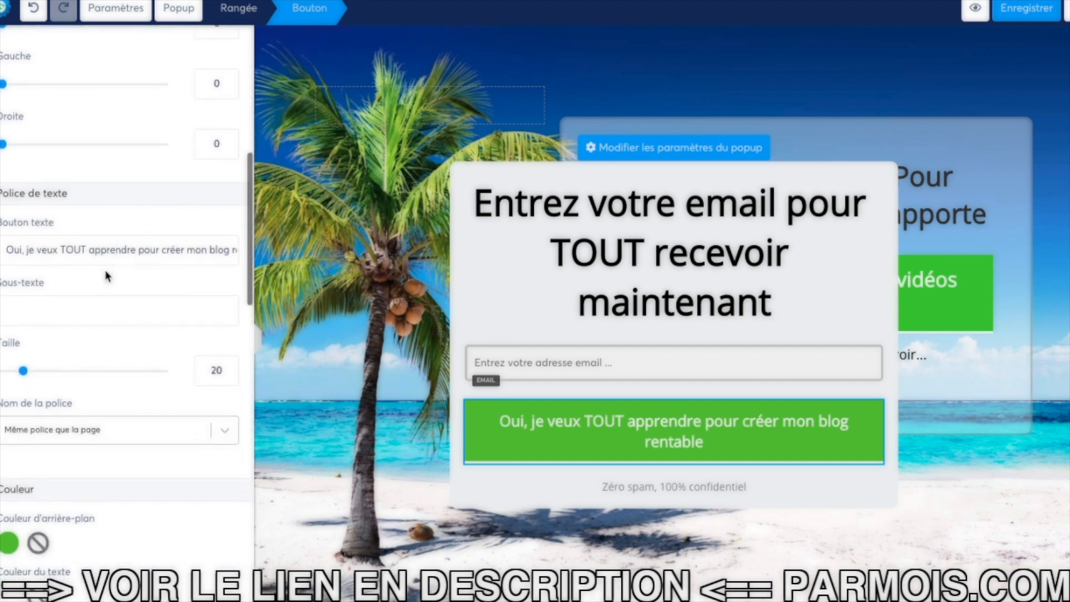
scroll(100, 236, "down", 2)
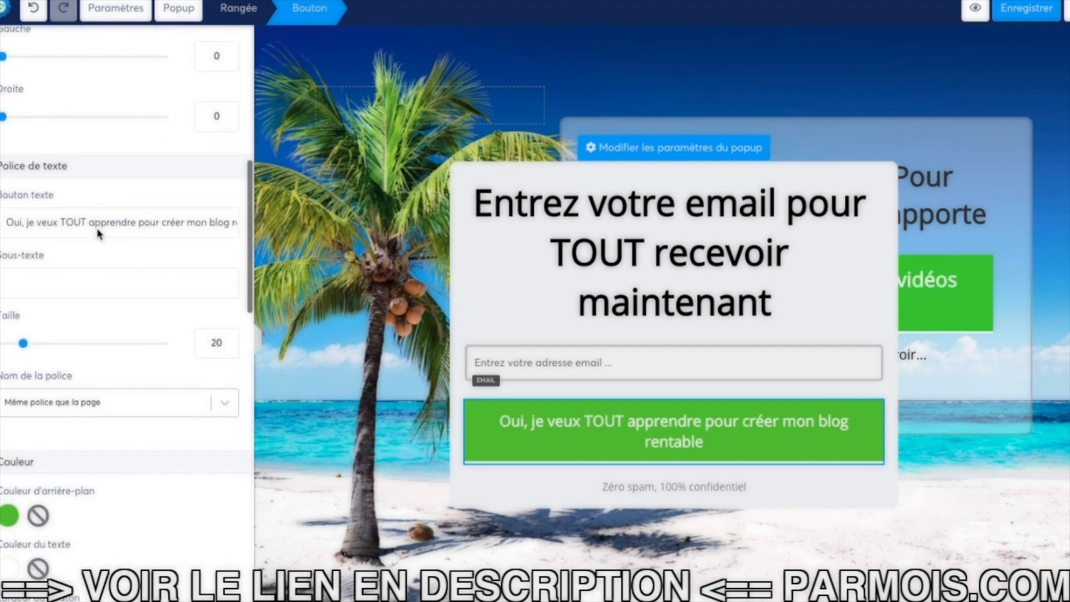
scroll(106, 261, "down", 5)
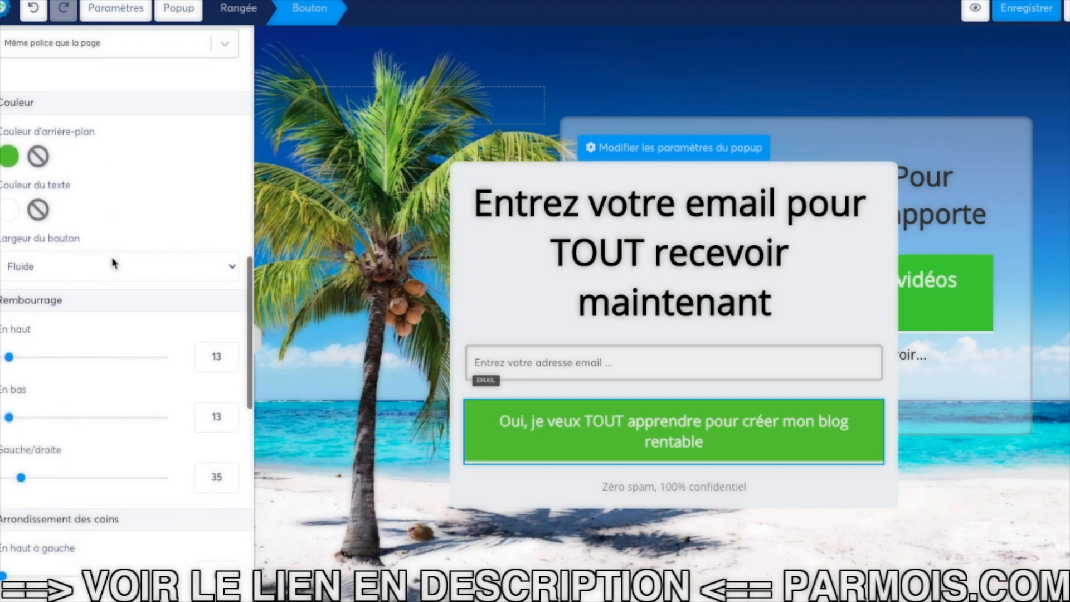
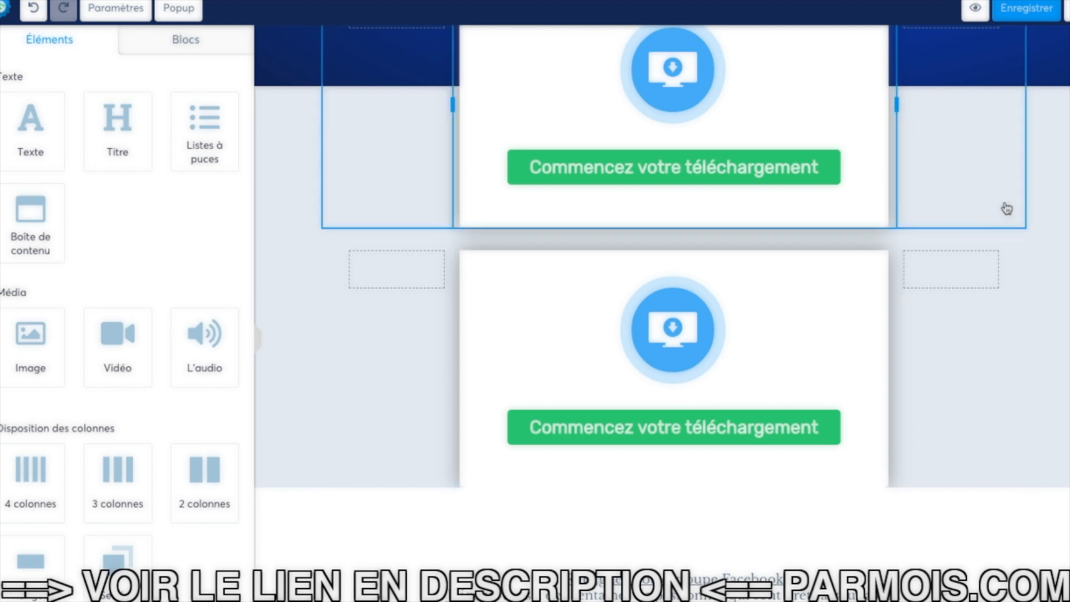
Step: Duplicate the last row containing the download icon and the "Commencez votre téléchargement" button
scroll(1011, 205, "up", 4)
scroll(1012, 206, "down", 5)
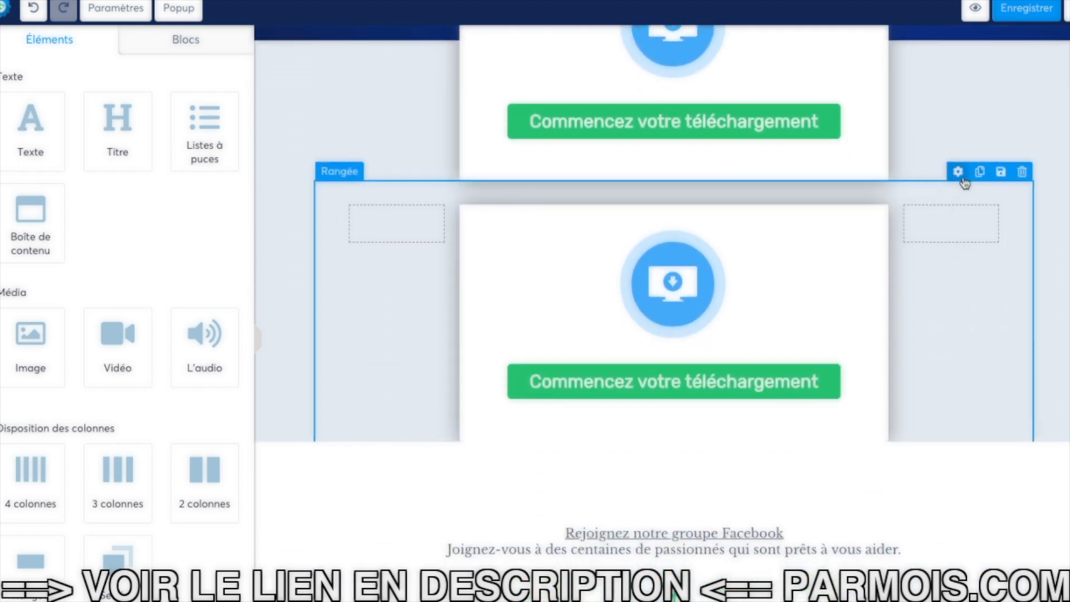
left_click(979, 174)
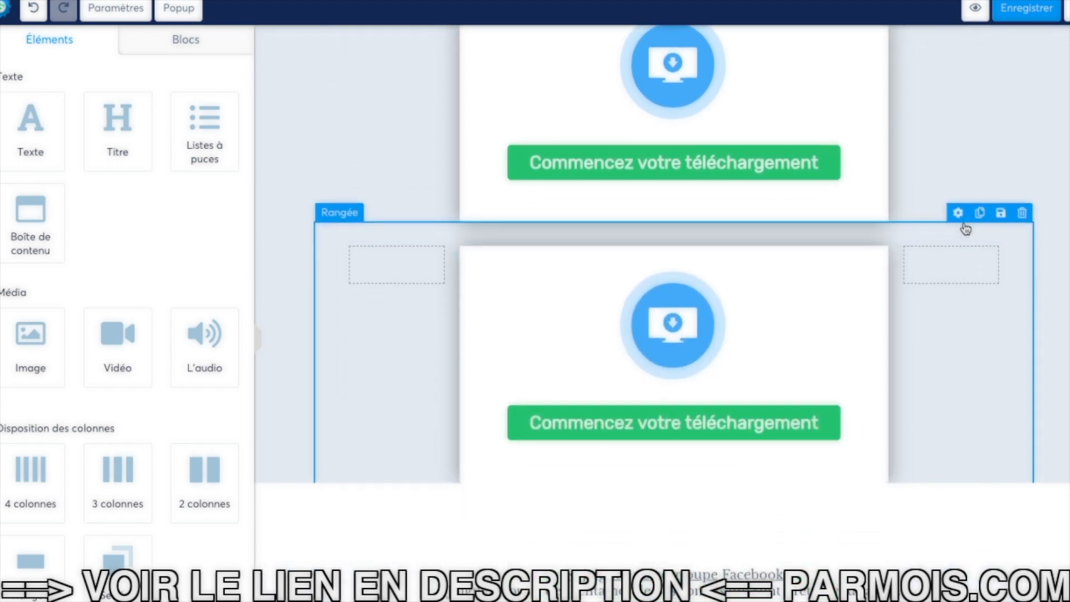
left_click(980, 213)
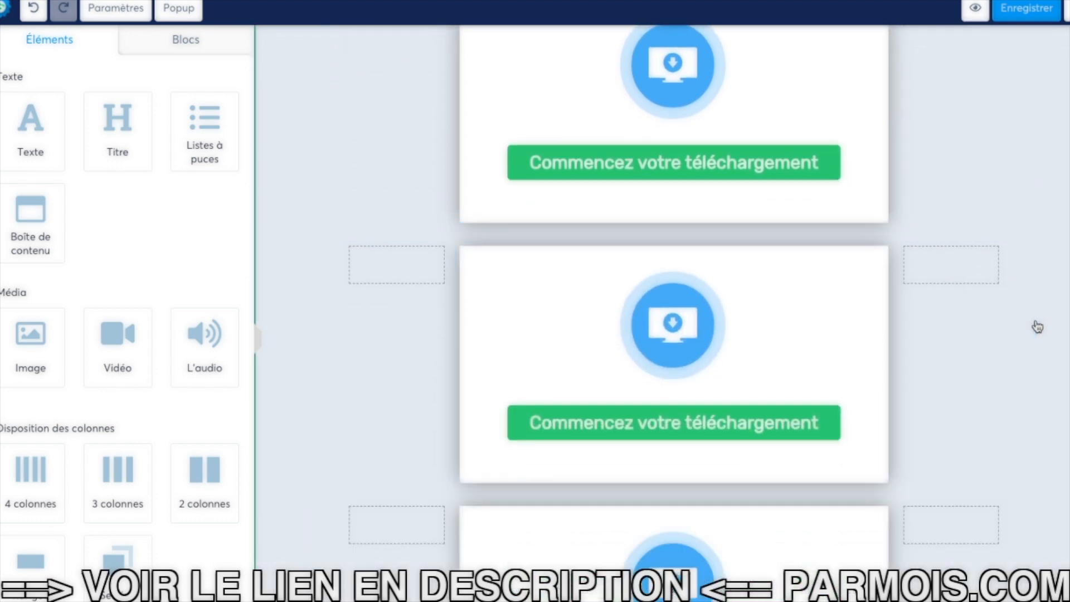
Step: Reword the sentence under the Facebook group line as "Joignez-vous à des milliers de passionnés d'affiliation qui sont prêts à vous aider."
scroll(1048, 326, "down", 5)
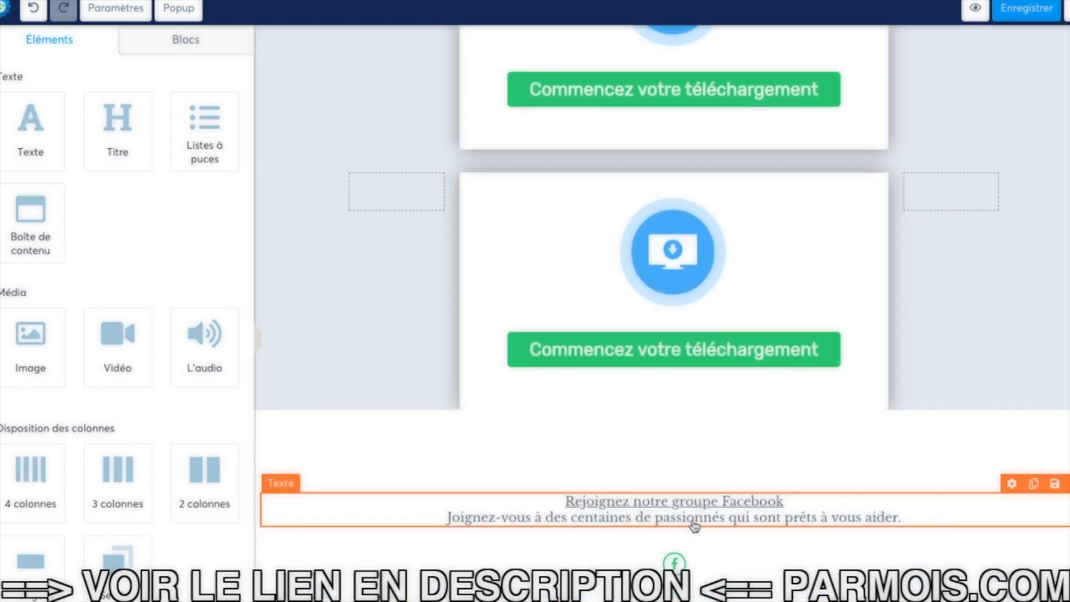
left_click(674, 523)
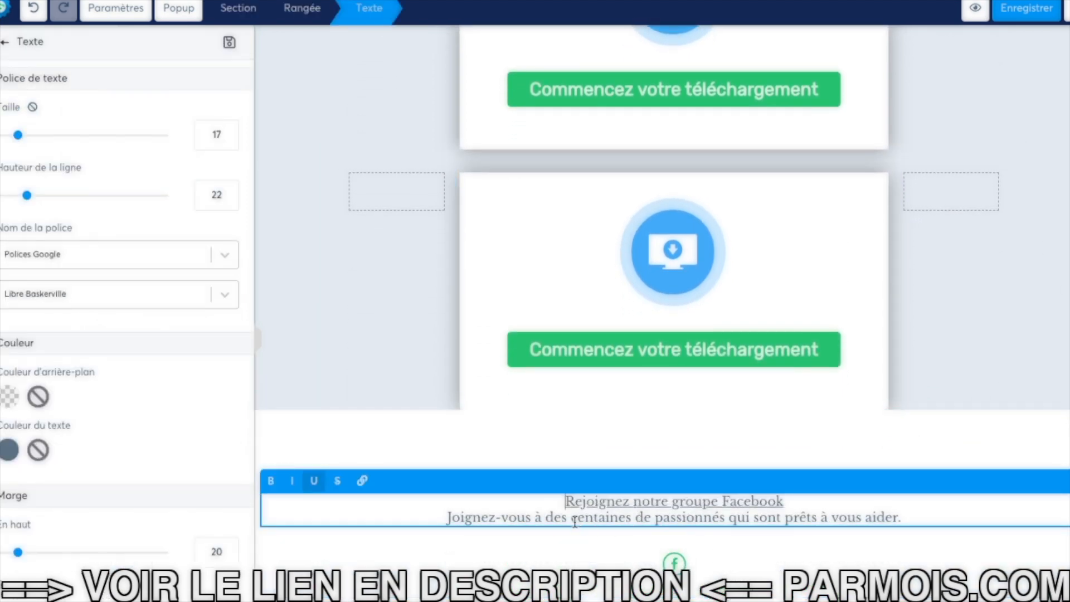
left_click_drag(570, 517, 625, 519)
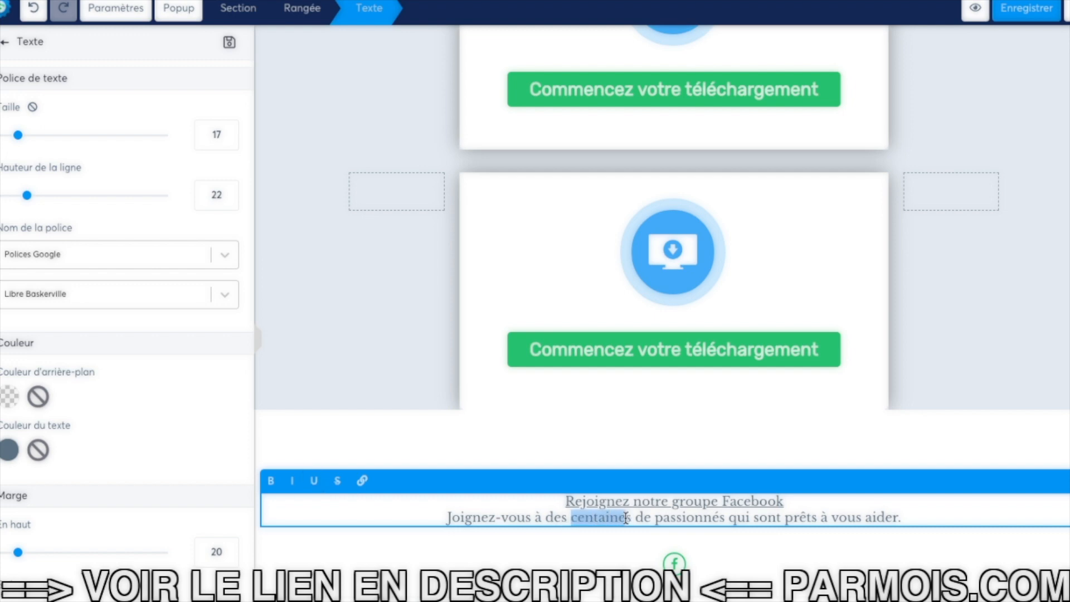
type("millier")
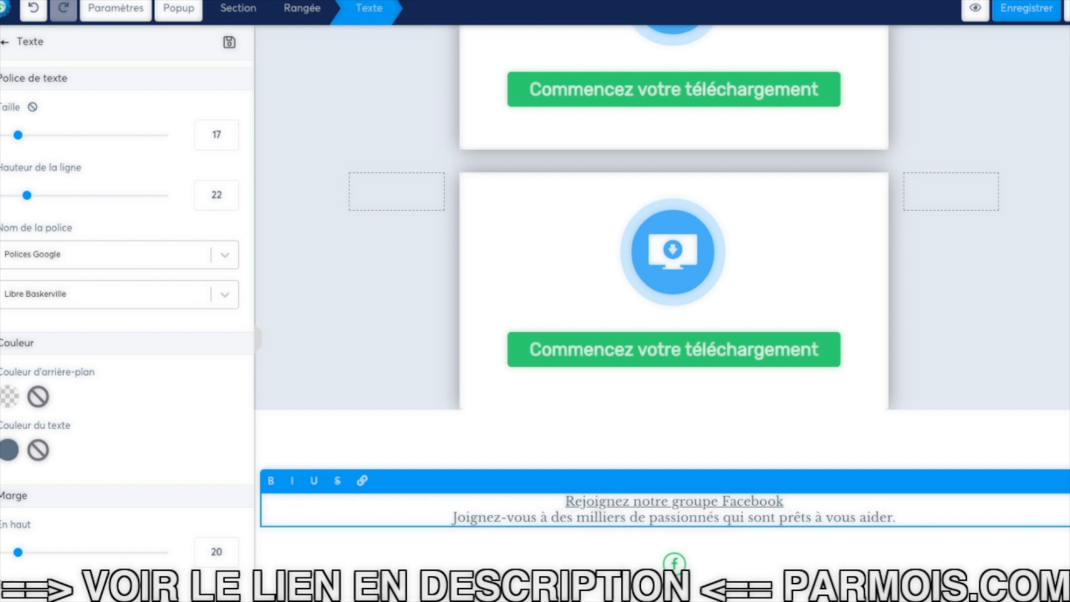
left_click(722, 517)
type("d'af")
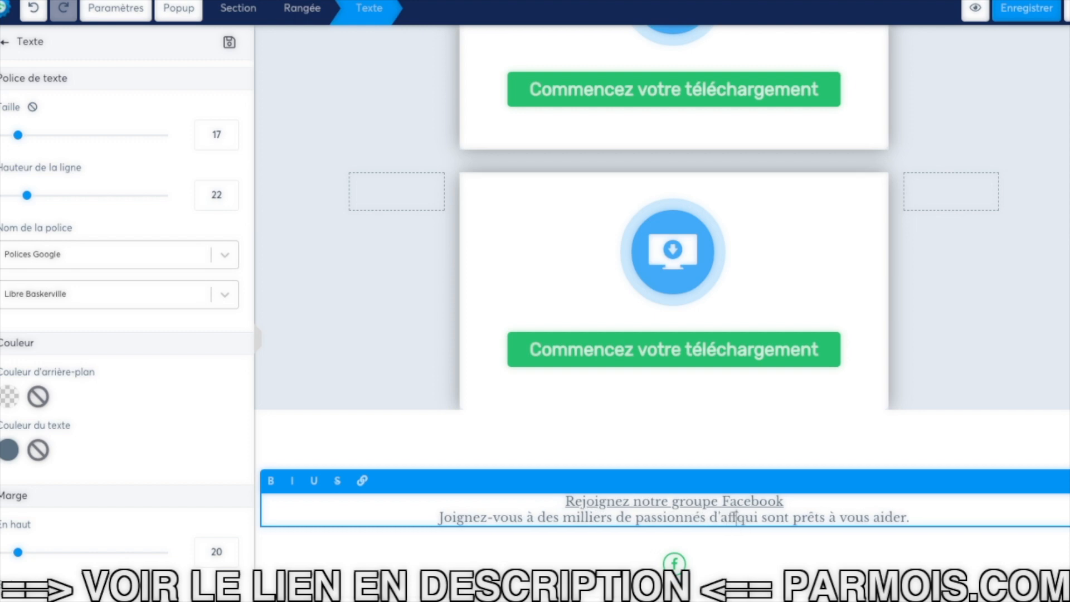
type("filiation")
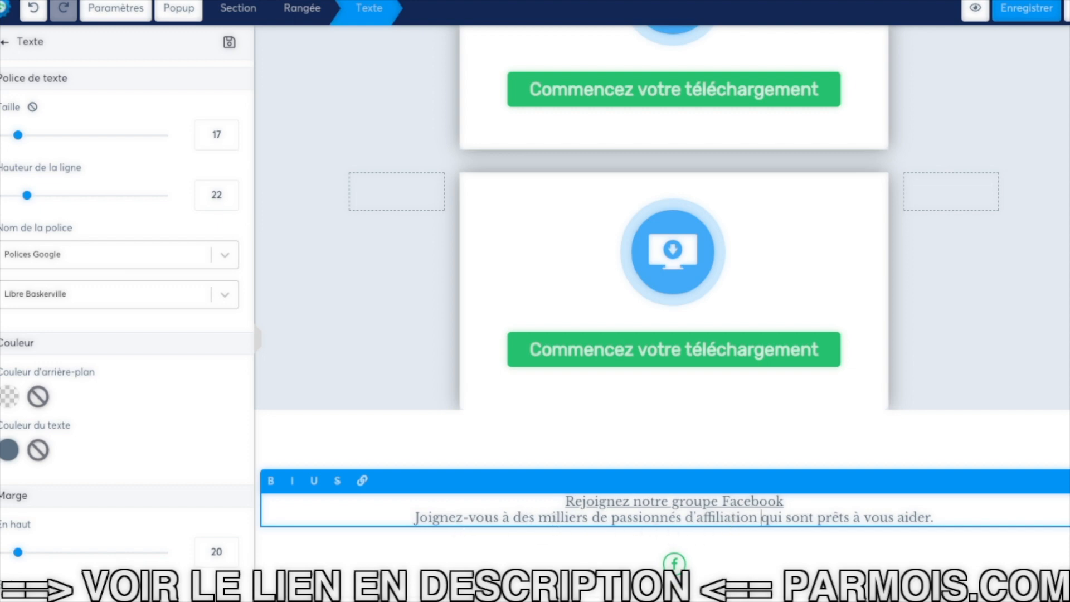
key("Escape")
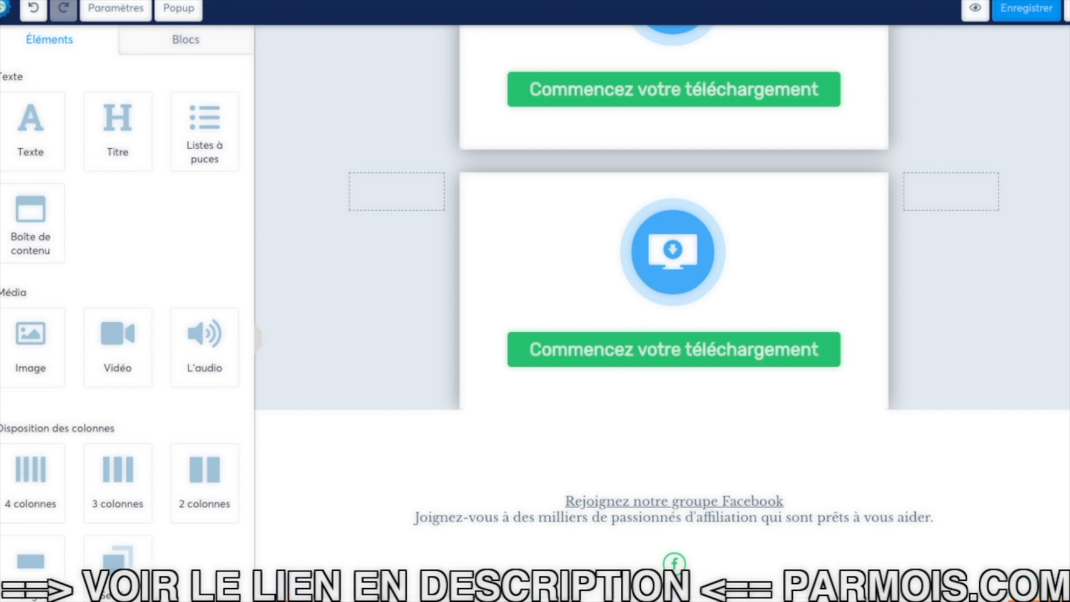
left_click(579, 517)
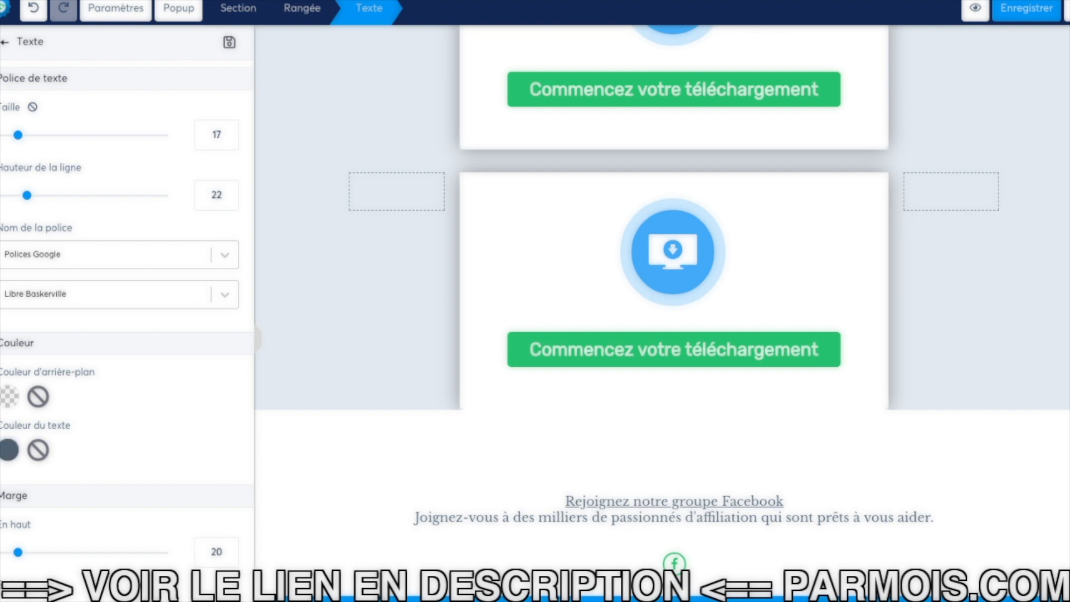
left_click(9, 450)
key("Escape")
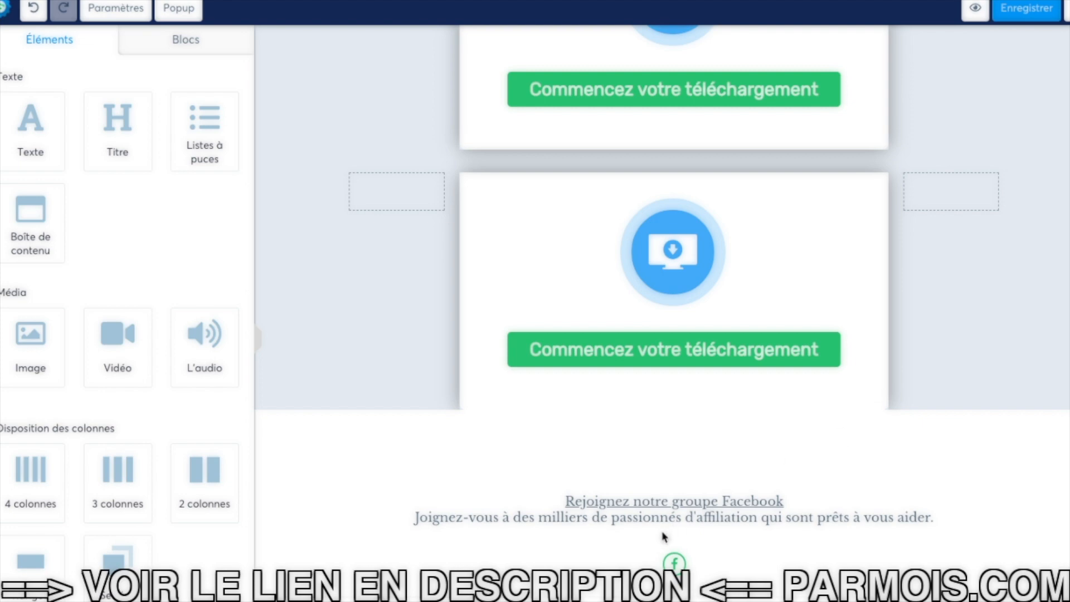
Step: Link the "Rejoignez notre groupe Facebook" text to the Facebook group address ending in "/groups/clubaffiliationfacile"
left_click(779, 503)
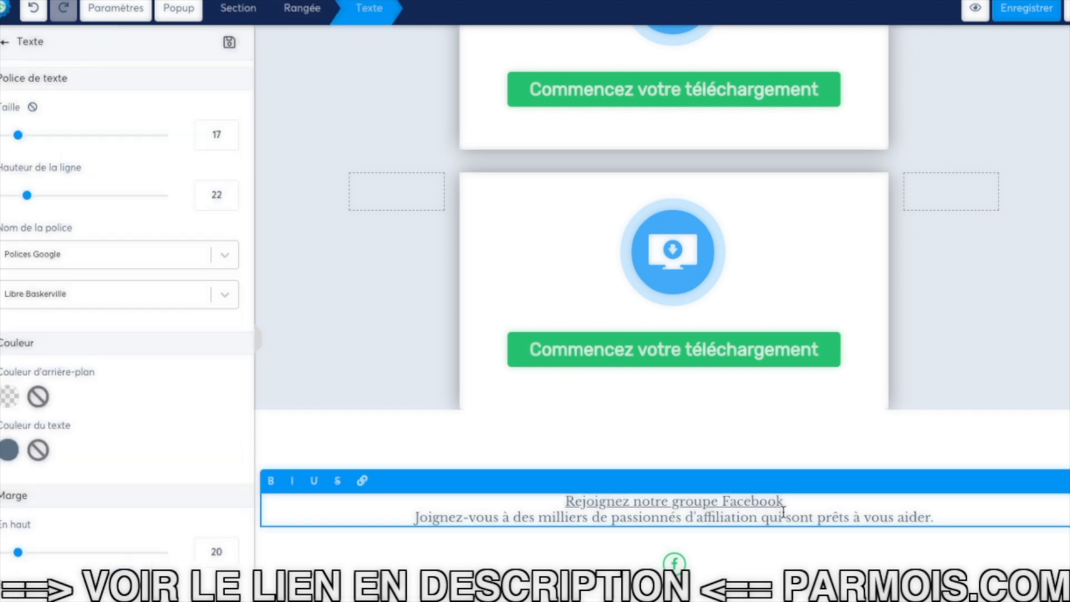
left_click_drag(785, 500, 567, 502)
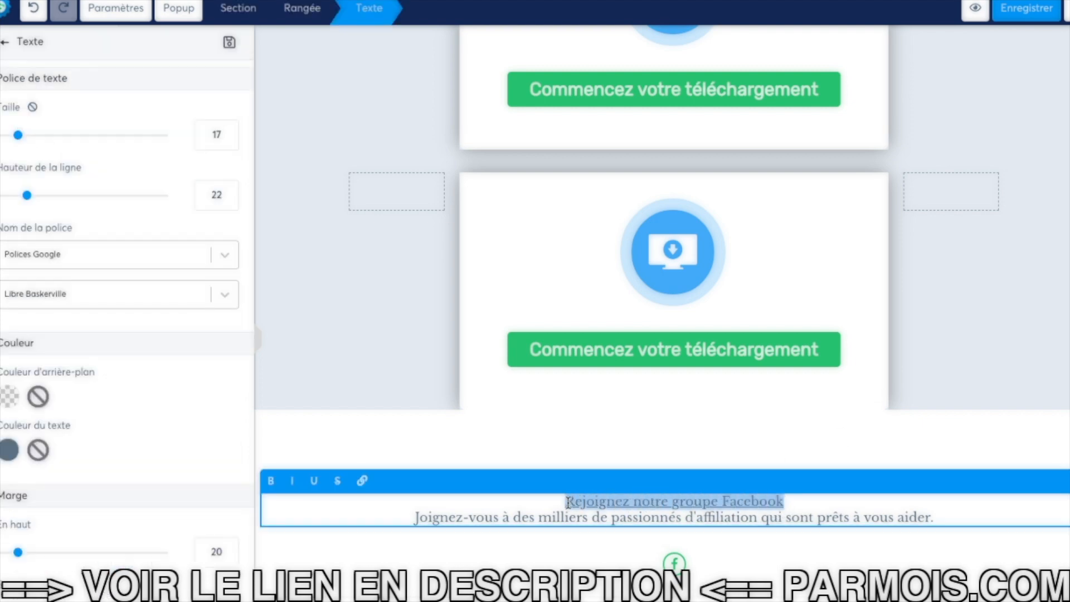
left_click(363, 480)
left_click(358, 482)
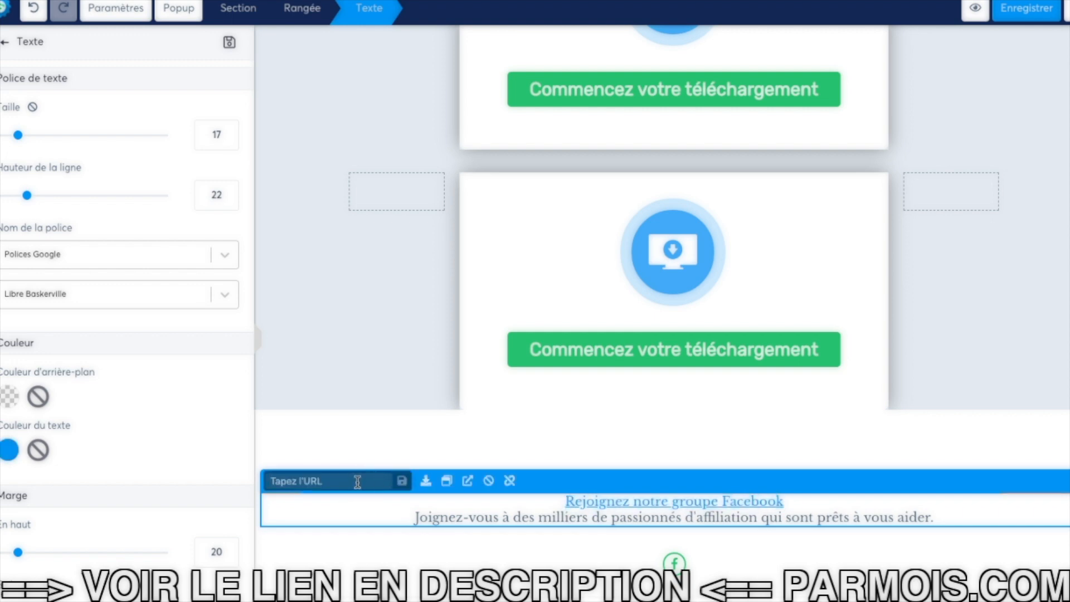
type("/groups/clubaffiliationfacile")
key("Return")
left_click(712, 557)
left_click(1010, 541)
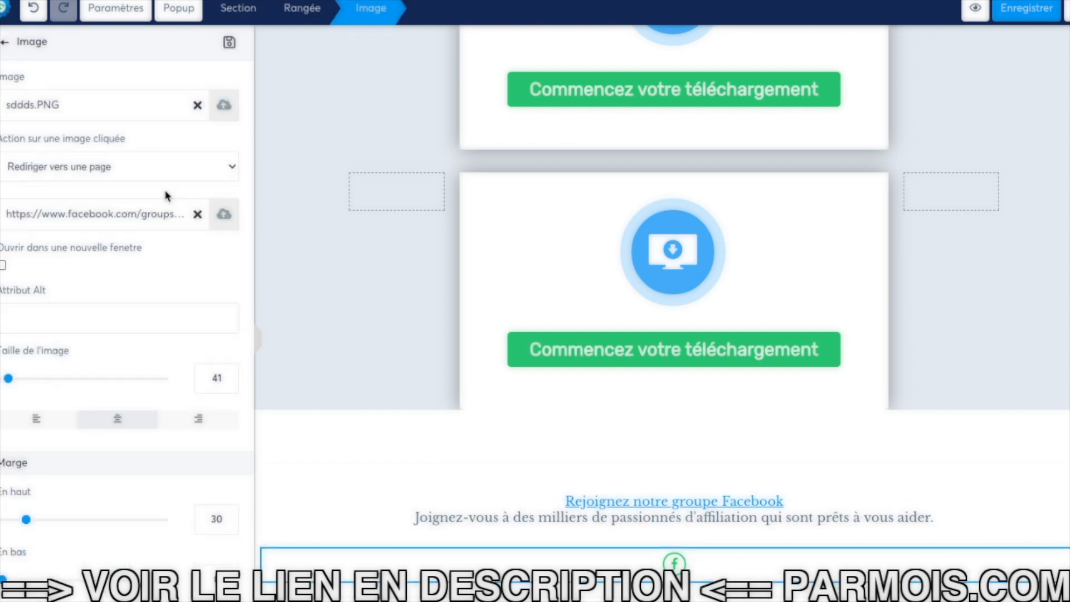
triple_click(118, 216)
type("https://www.facebook.com/groups/clubaffiliationfacile")
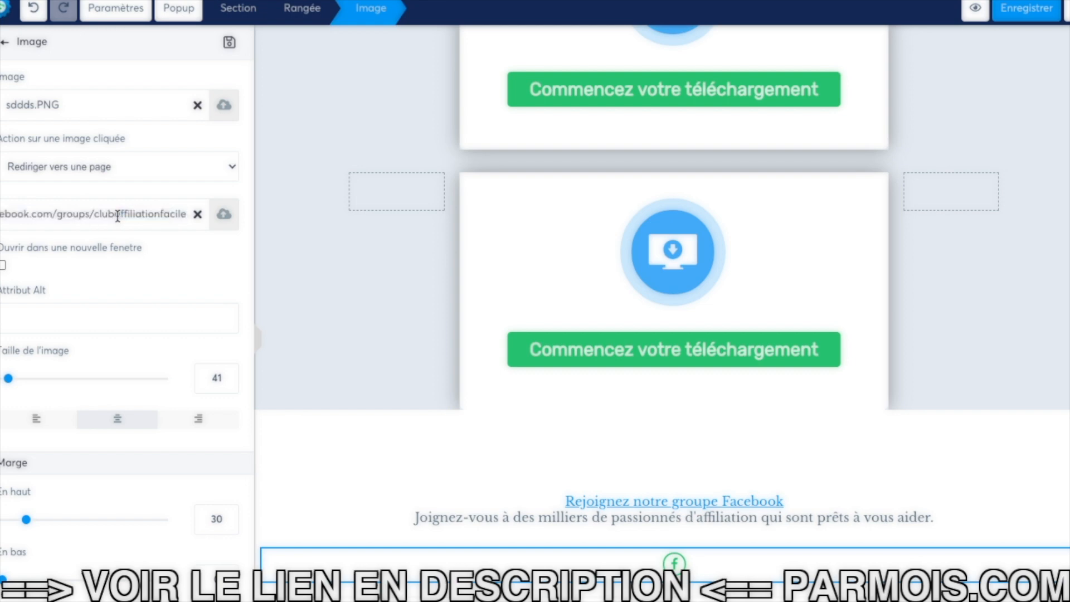
left_click(4, 266)
left_click(51, 321)
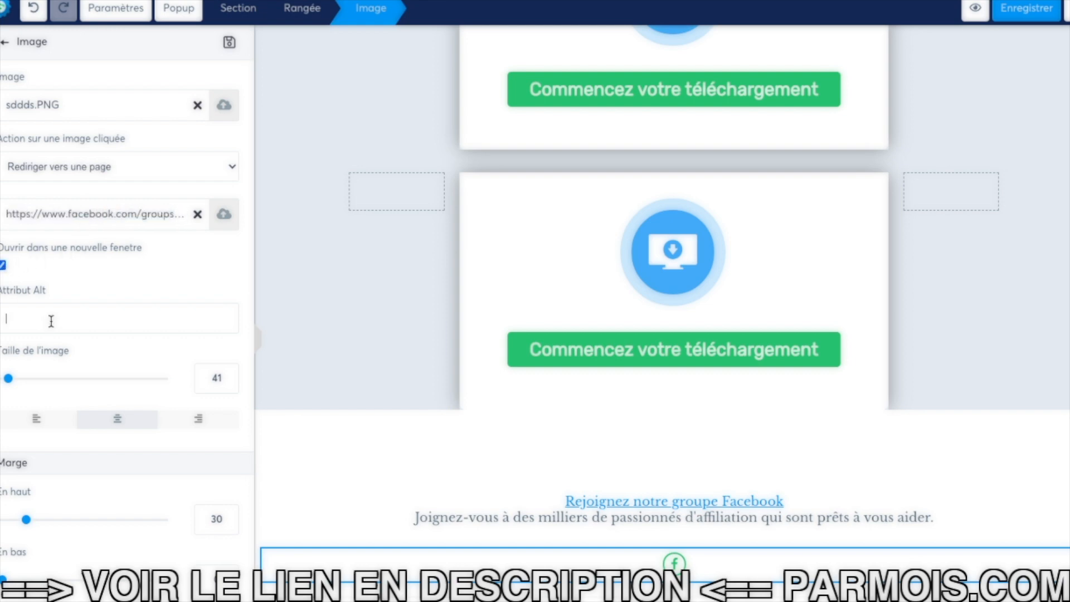
type("Groupe Facebook")
left_click(379, 368)
Step: In the sentence under the "Accès à la formation !" title, replace "Cliquez sur le bouton" with "Suivez les instructions"
scroll(951, 287, "up", 15)
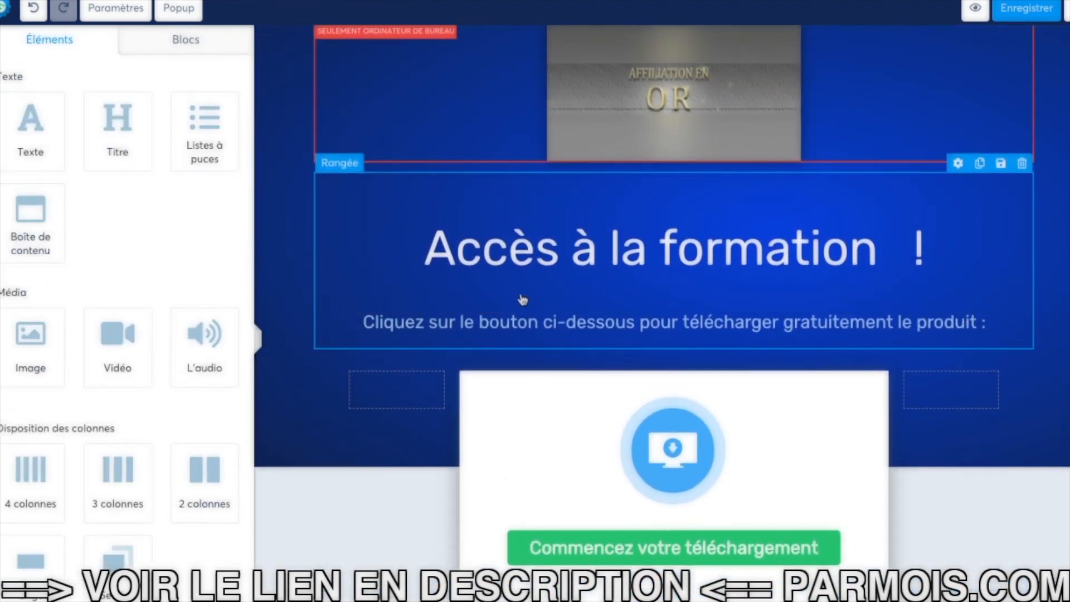
left_click(661, 324)
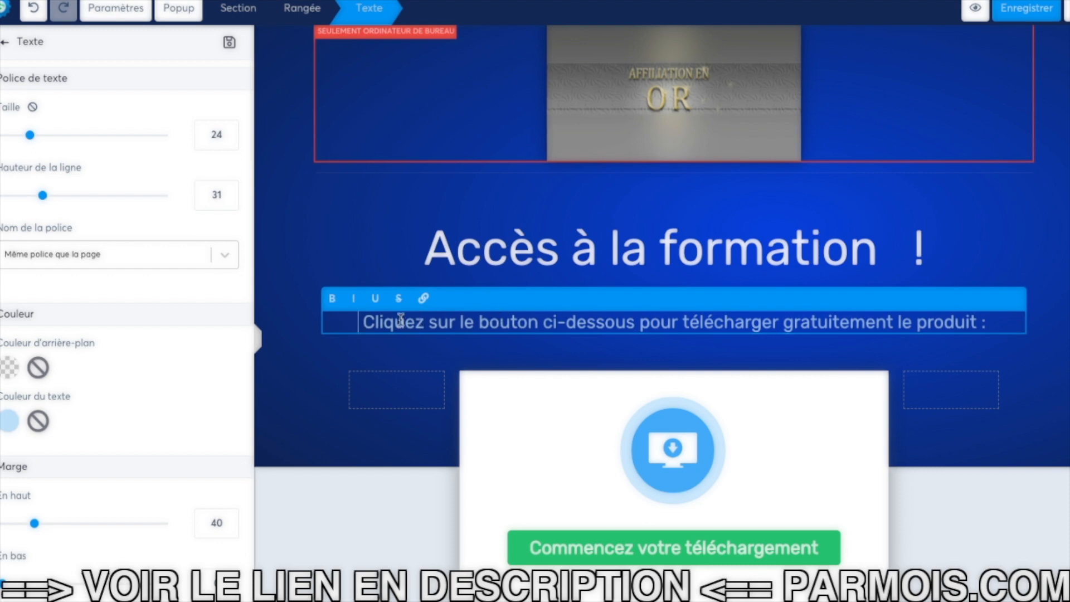
left_click(374, 322)
type("Suivez le")
type("s instruction")
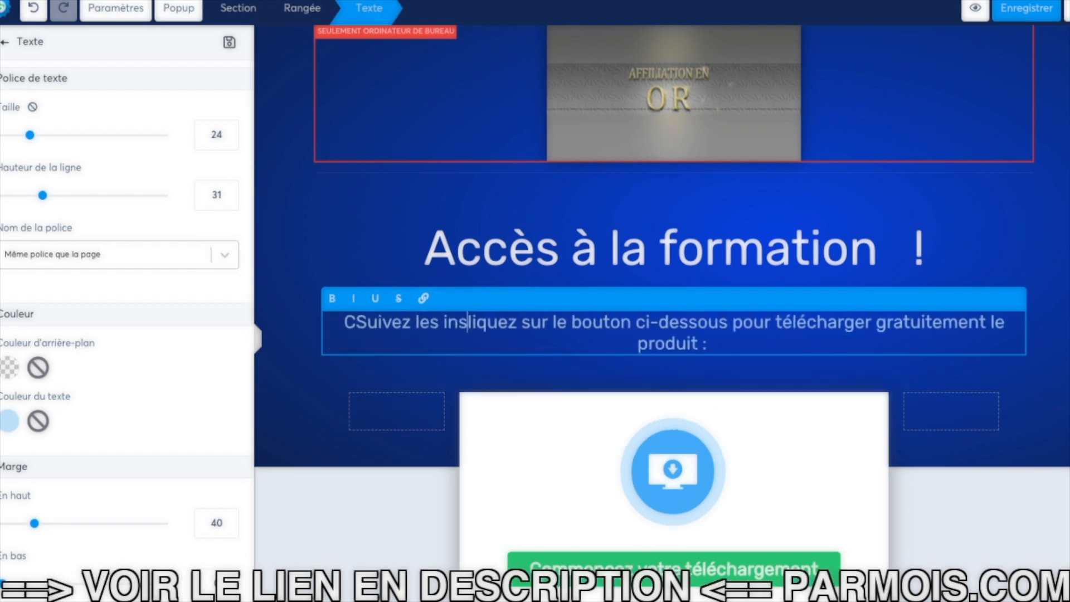
type("s")
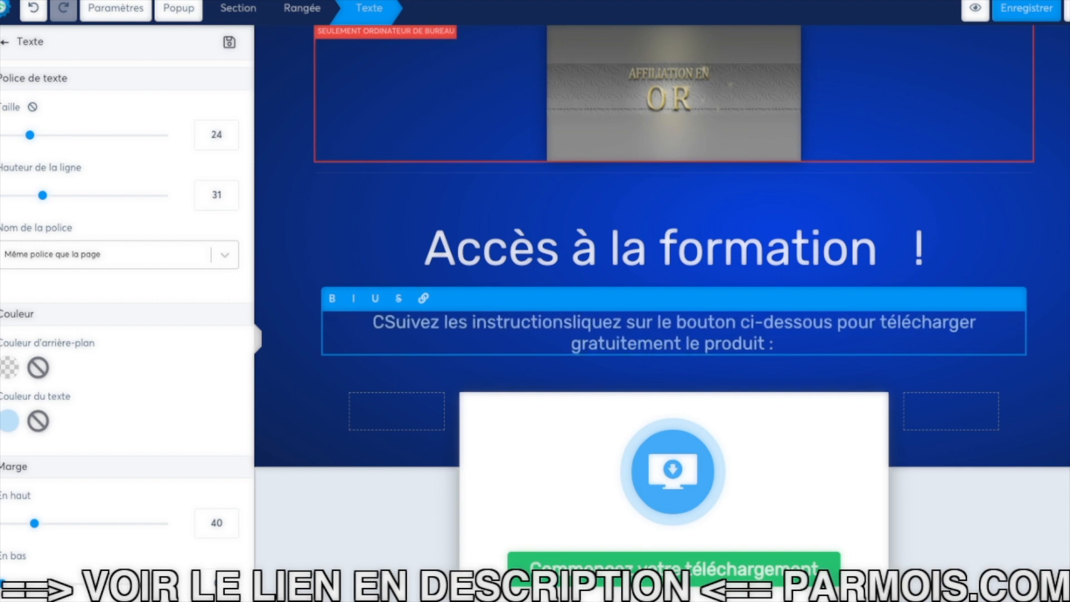
key("shift+Right")
key("shift+Right")
key("shift+Right")
key("shift+Right")
key("shift+Right")
key("shift+Right")
key("shift+Right")
key("shift+Right")
key("shift+Right")
key("shift+Right")
key("shift+Right")
key("shift+Right")
key("shift+Right")
key("shift+Right")
key("shift+Right")
key("shift+Right")
key("shift+Right")
key("shift+Right")
key("shift+Right")
key("shift+Right")
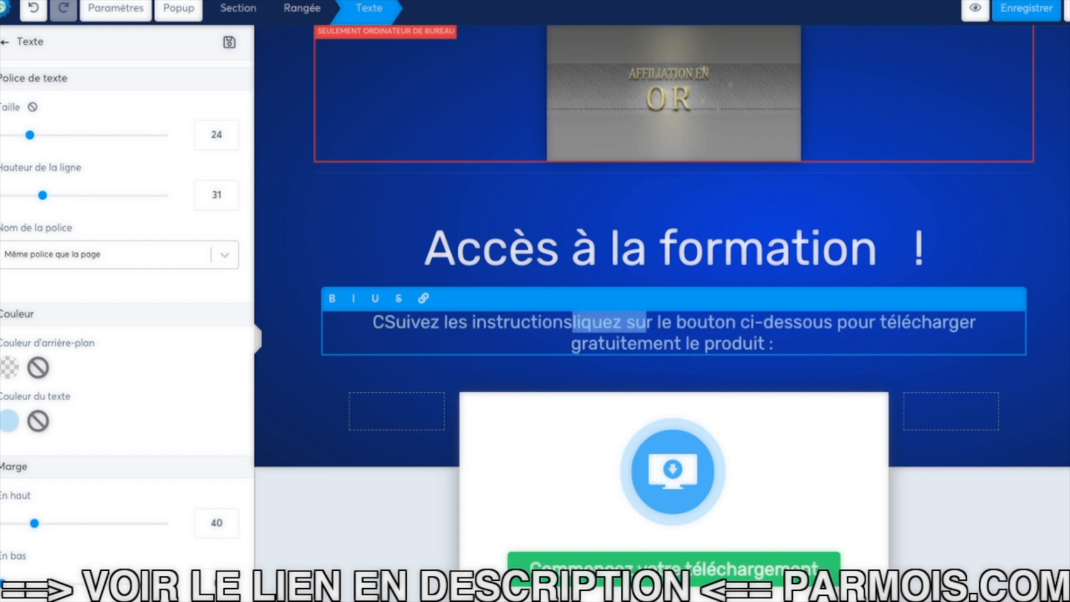
key("BackSpace")
Step: Replace "télécharger gratuitement le produit" with "accéder à la formation" in the subtitle and remove the stray "C" at its start
key("Right")
key("Right")
key("Right")
key("Right")
key("Right")
key("Right")
key("Right")
key("Right")
key("Right")
key("Right")
key("Right")
key("Right")
key("Right")
key("Right")
key("Right")
key("Right")
key("Right")
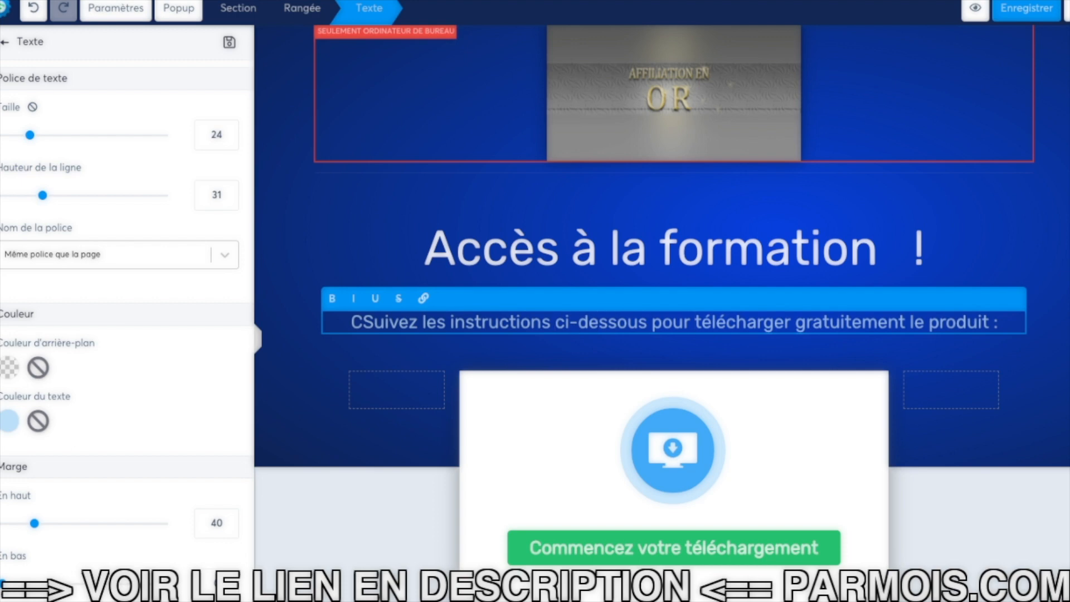
type("accéde")
type("r à la form")
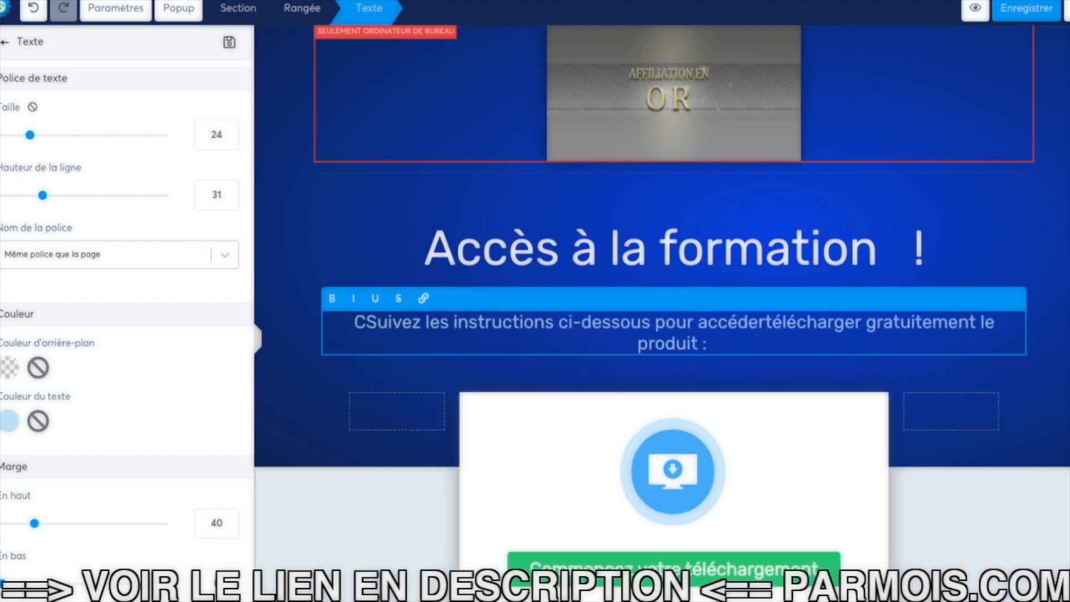
type("ation")
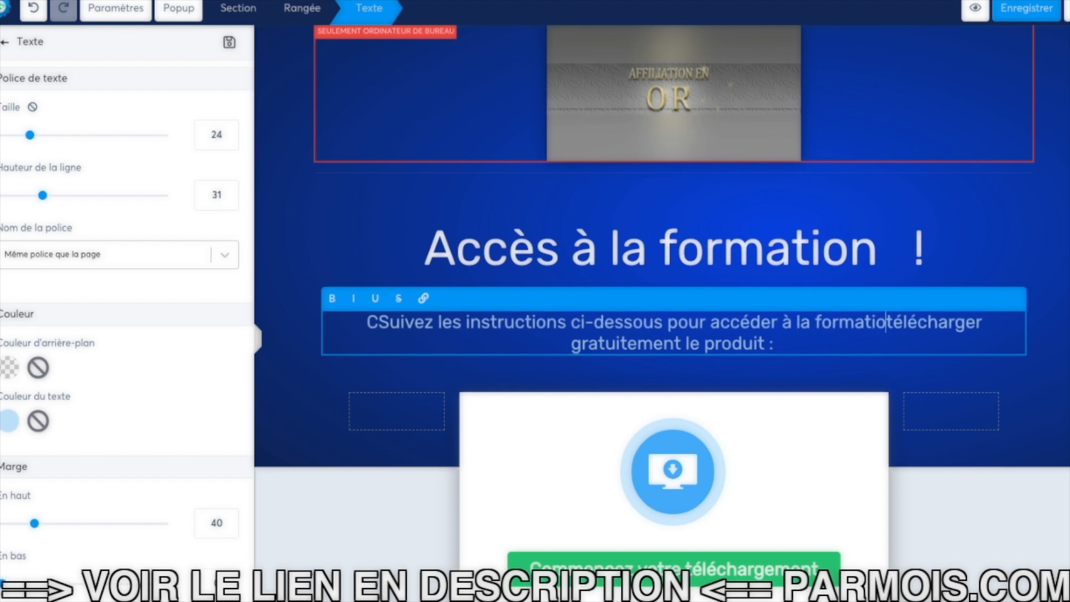
key("shift+Down")
key("shift+Left")
key("shift+Left")
key("shift+Left")
key("BackSpace")
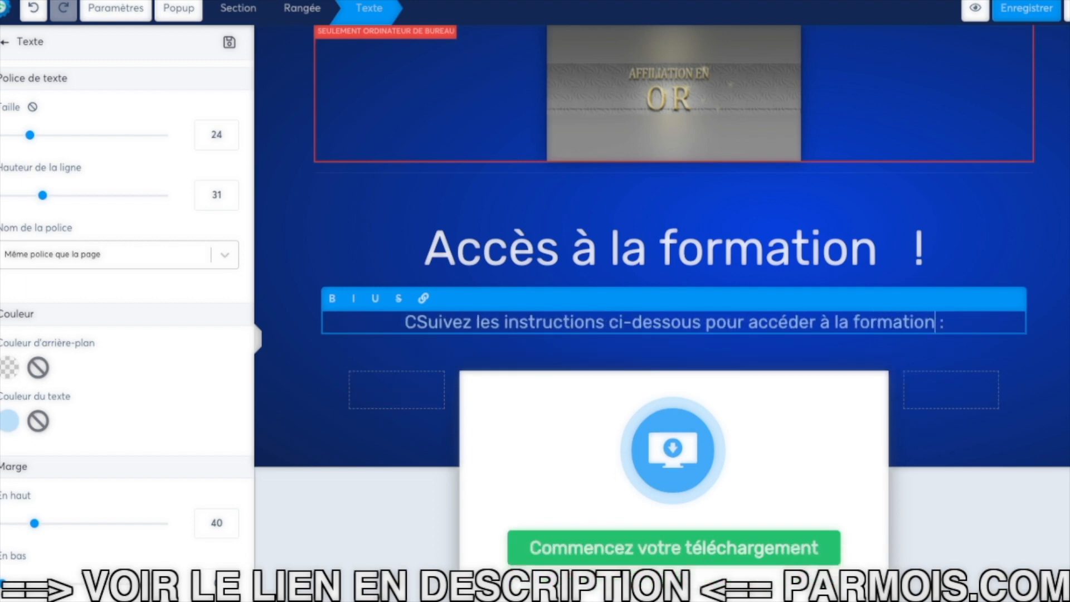
key("Home")
key("Right")
key("BackSpace")
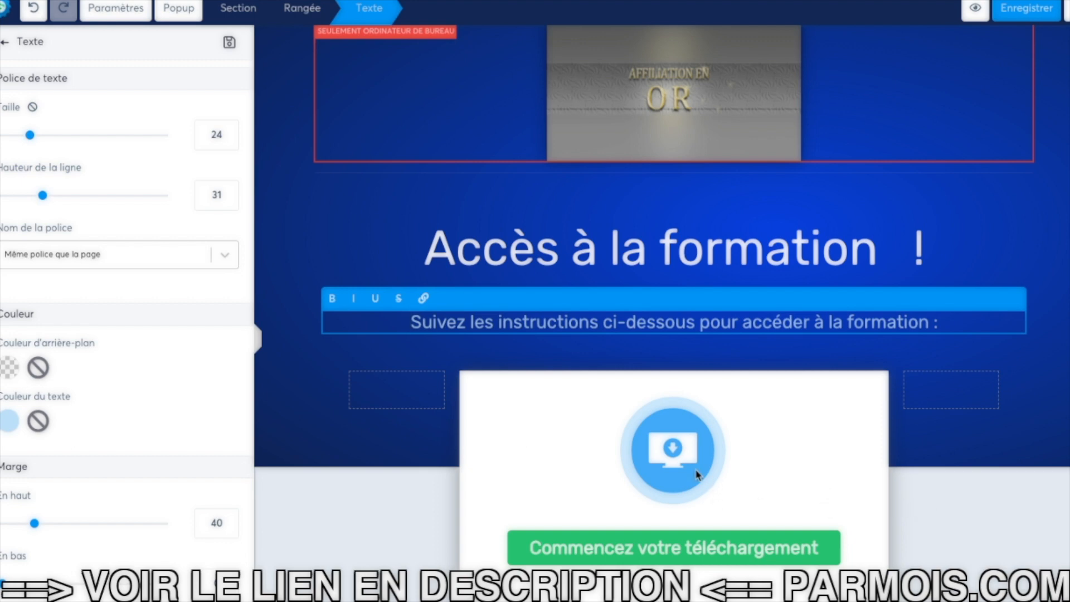
left_click(965, 496)
Step: Change the text of the first download button to "Partagez cette formation sur Facebook"
scroll(836, 457, "down", 3)
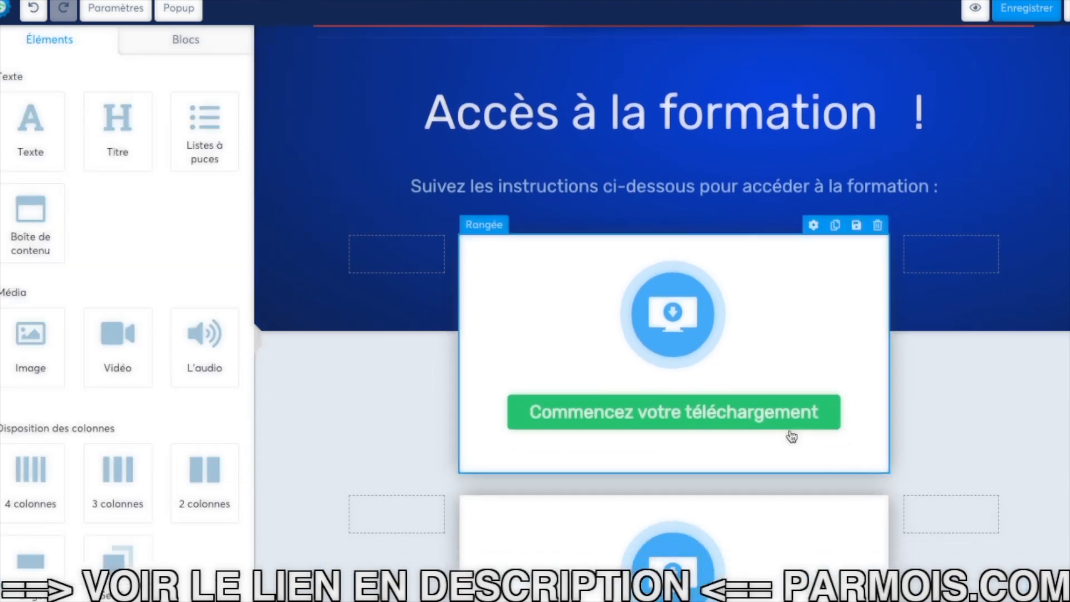
left_click(674, 384)
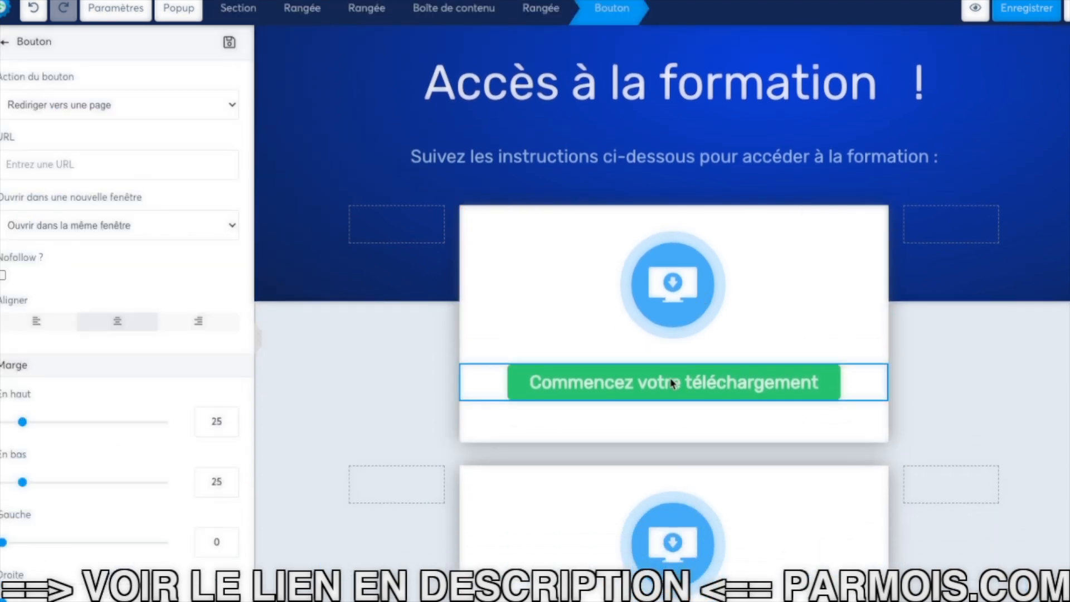
scroll(121, 273, "down", 7)
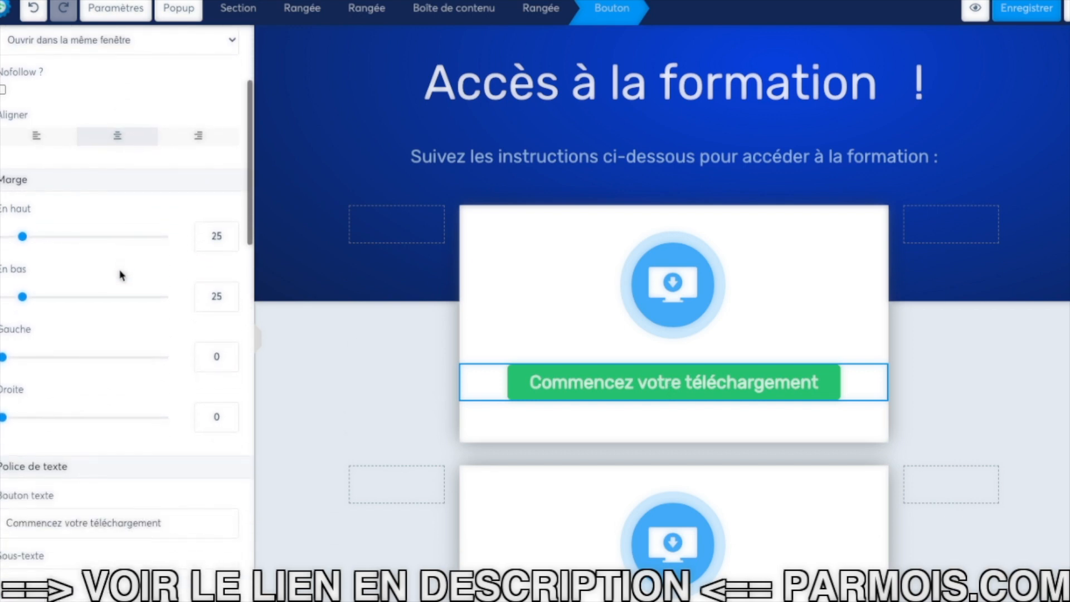
left_click_drag(53, 300, 5, 301)
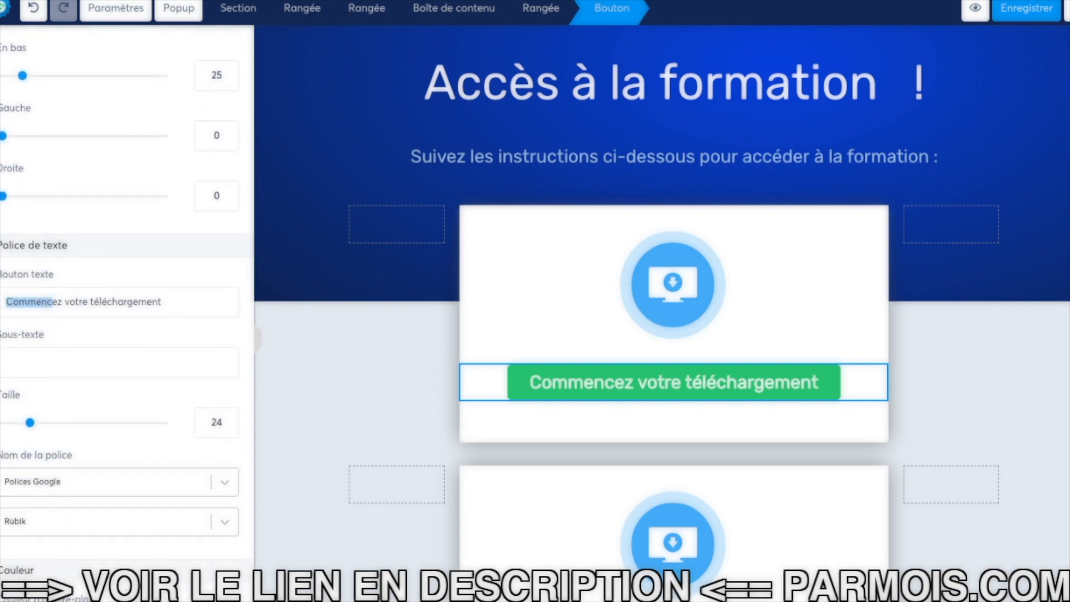
type("Partag")
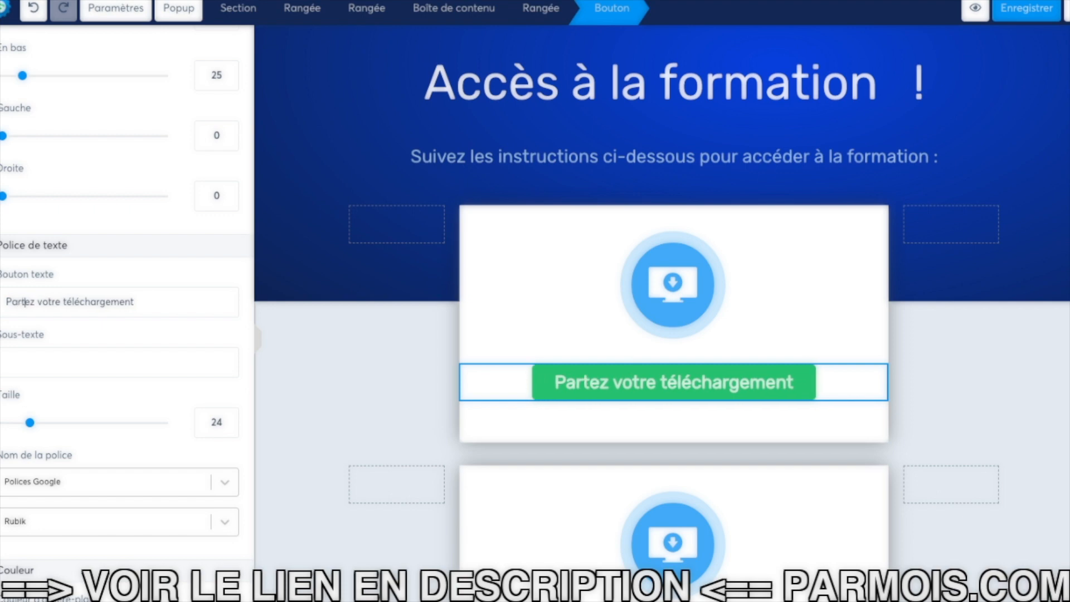
key("Delete")
key("Delete")
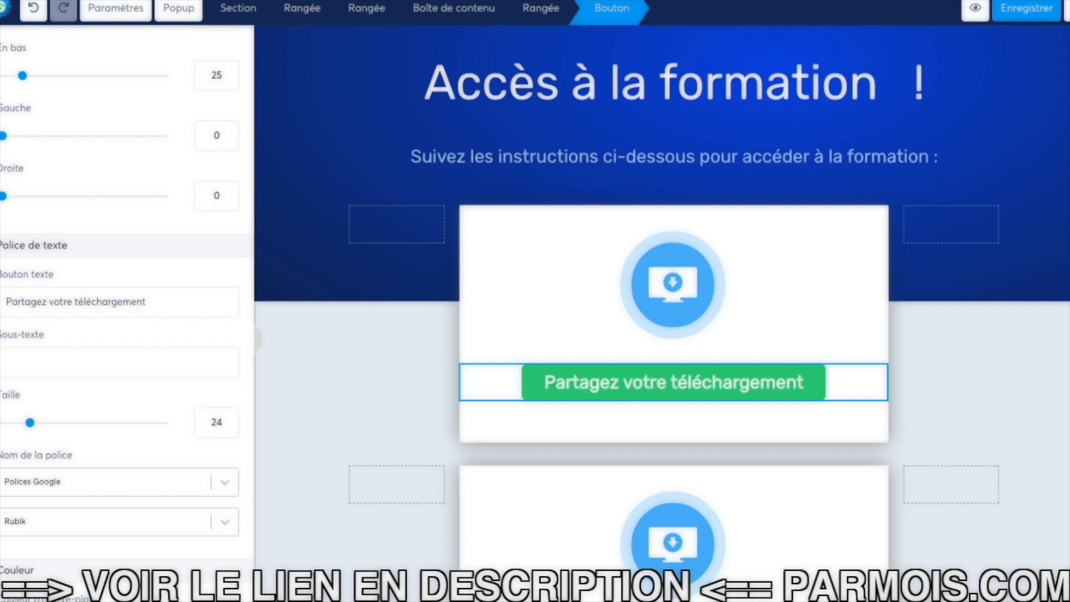
type("cette formation ")
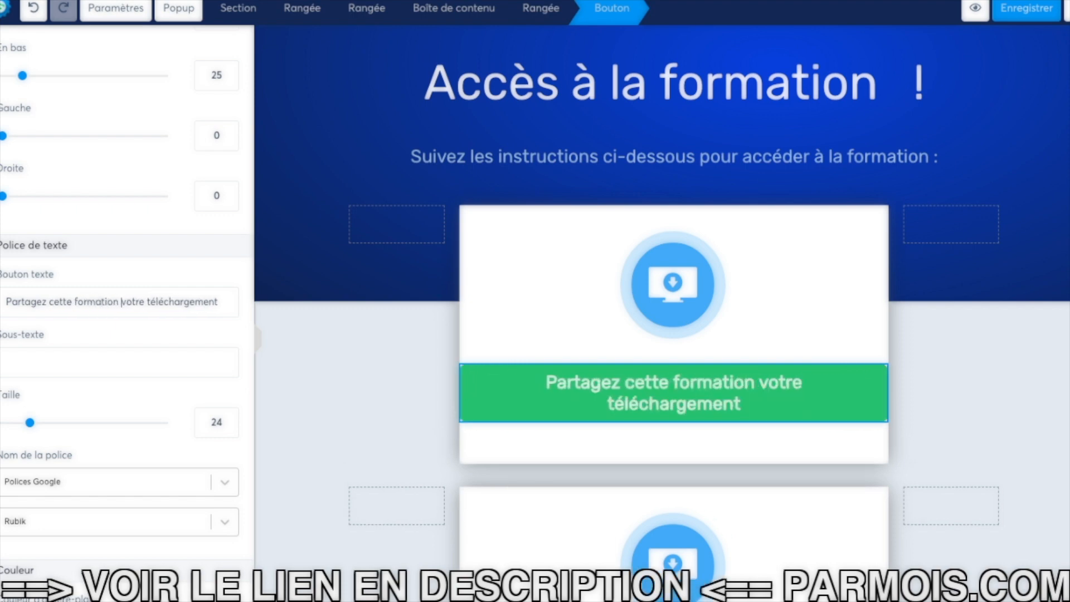
type("sur ")
type("Facebook")
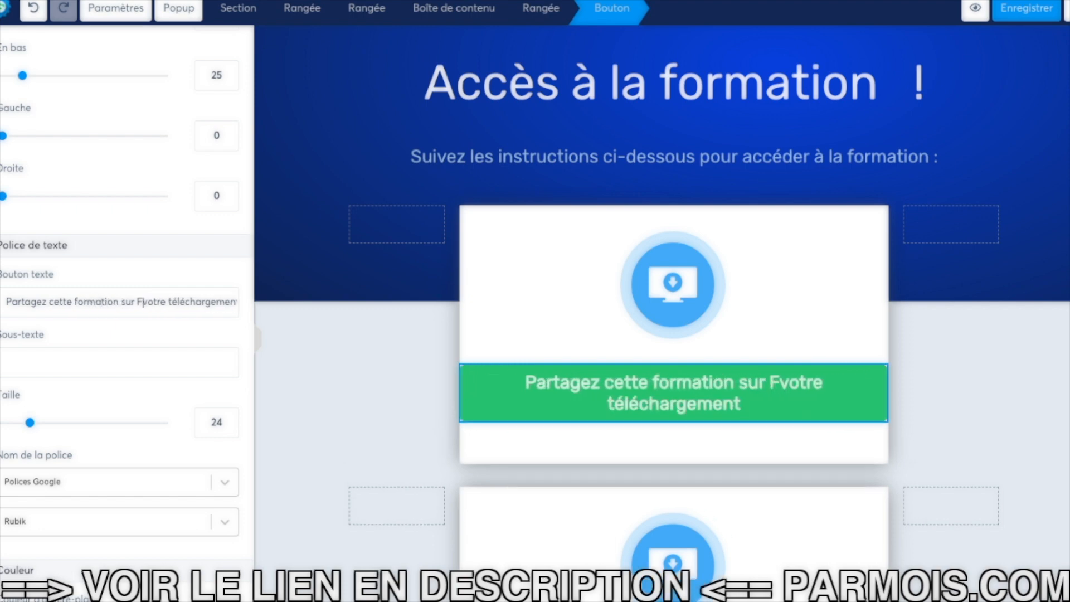
key("shift+End")
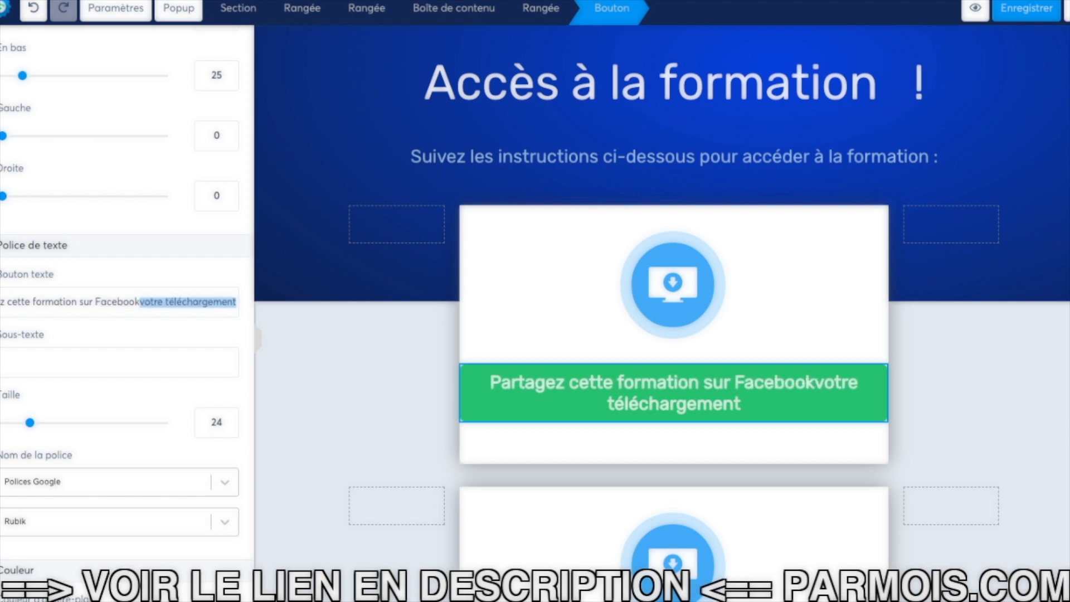
key("BackSpace")
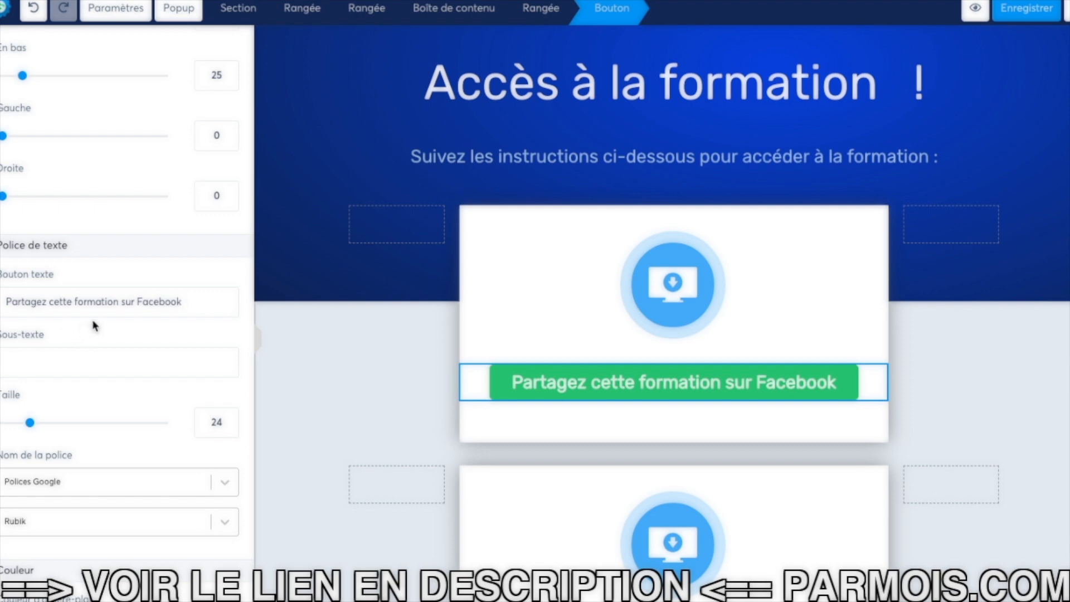
Step: Check the available actions for the "Partagez cette formation sur Facebook" button and go to its redirect URL setting
scroll(177, 309, "up", 8)
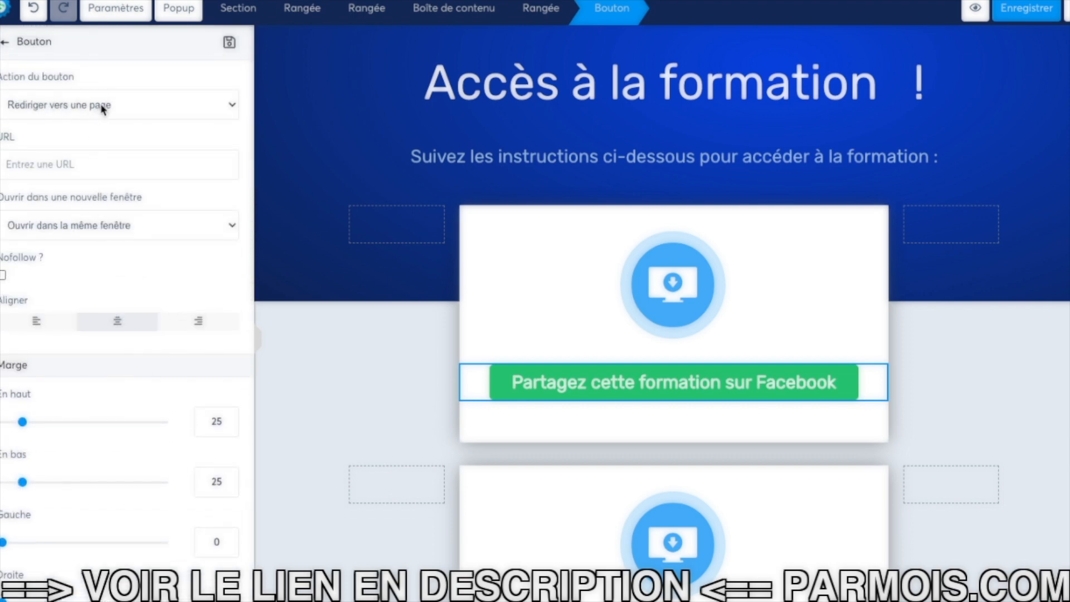
left_click(100, 105)
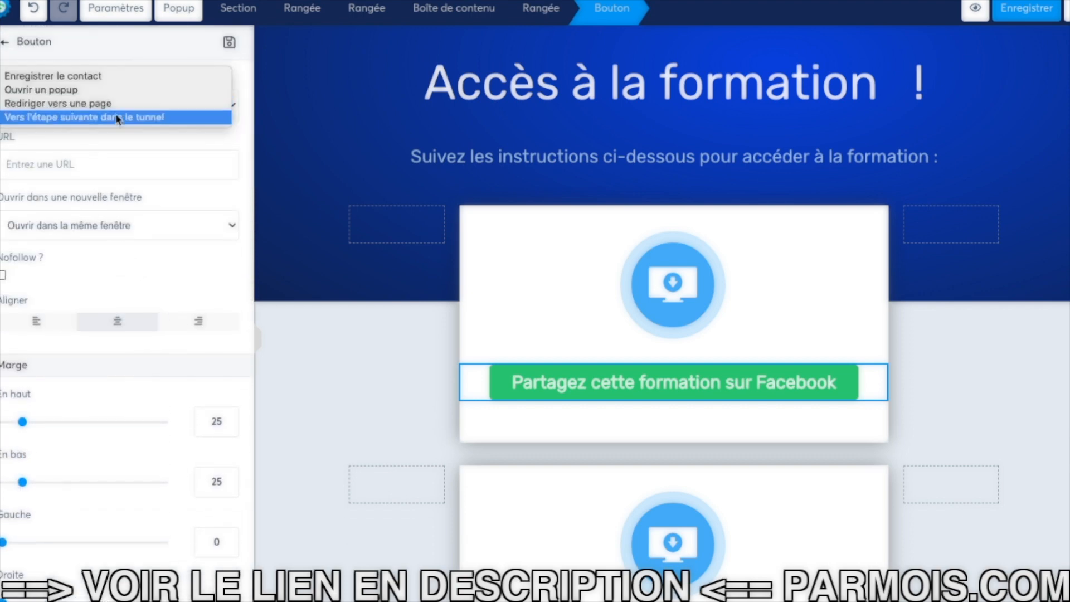
left_click(54, 166)
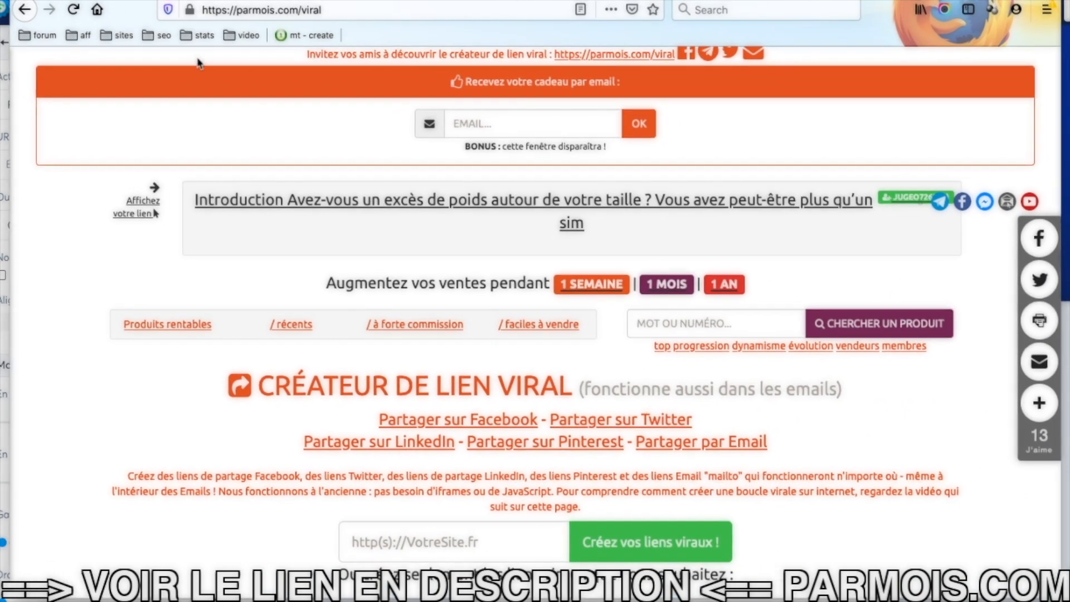
scroll(449, 204, "down", 1)
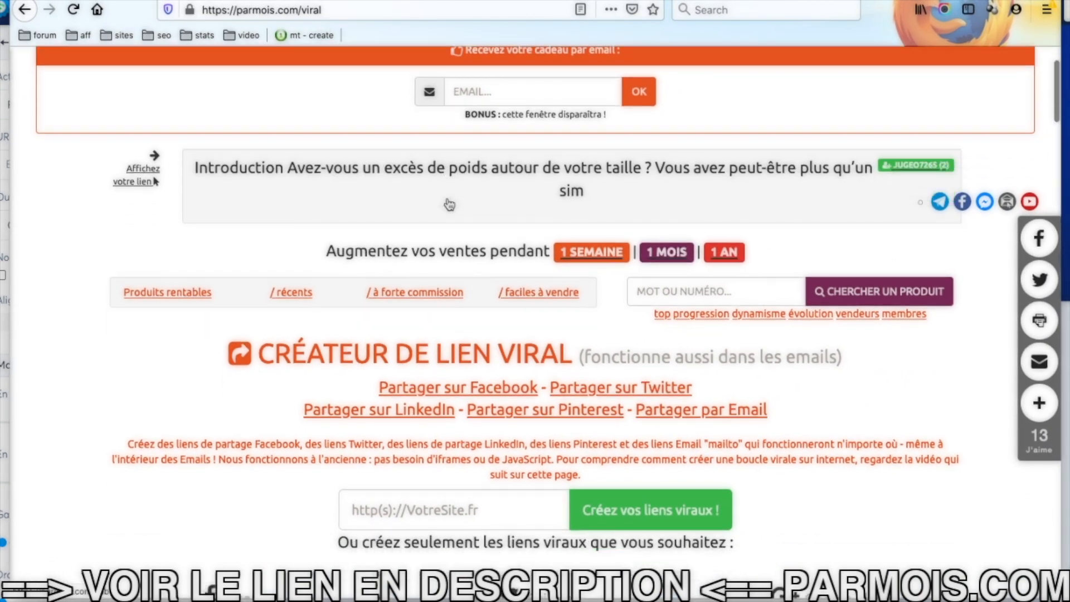
scroll(449, 204, "down", 4)
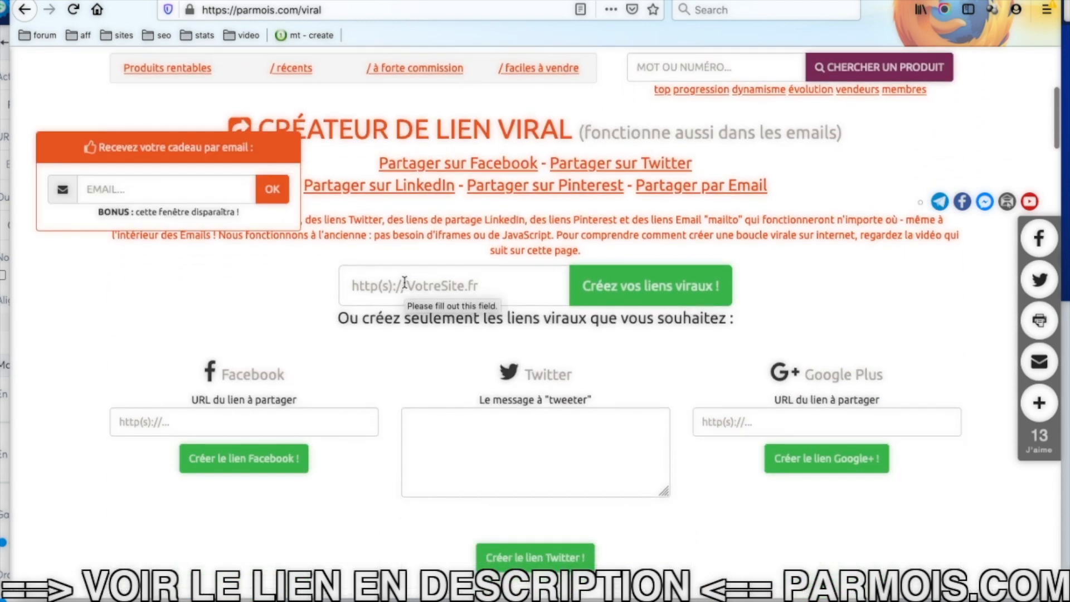
left_click(404, 282)
type("https:/")
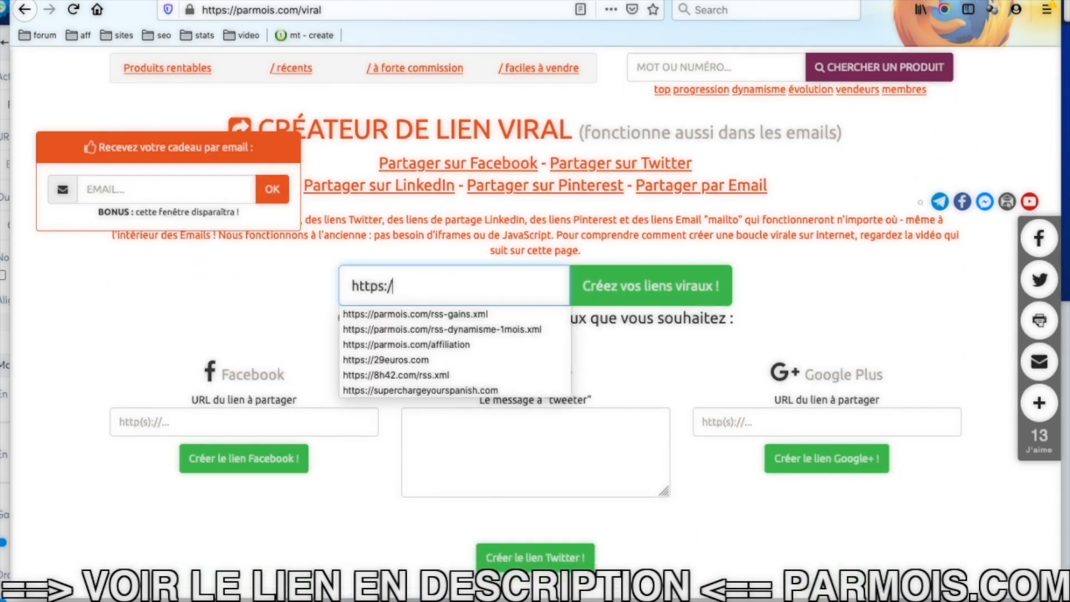
type("/le.s")
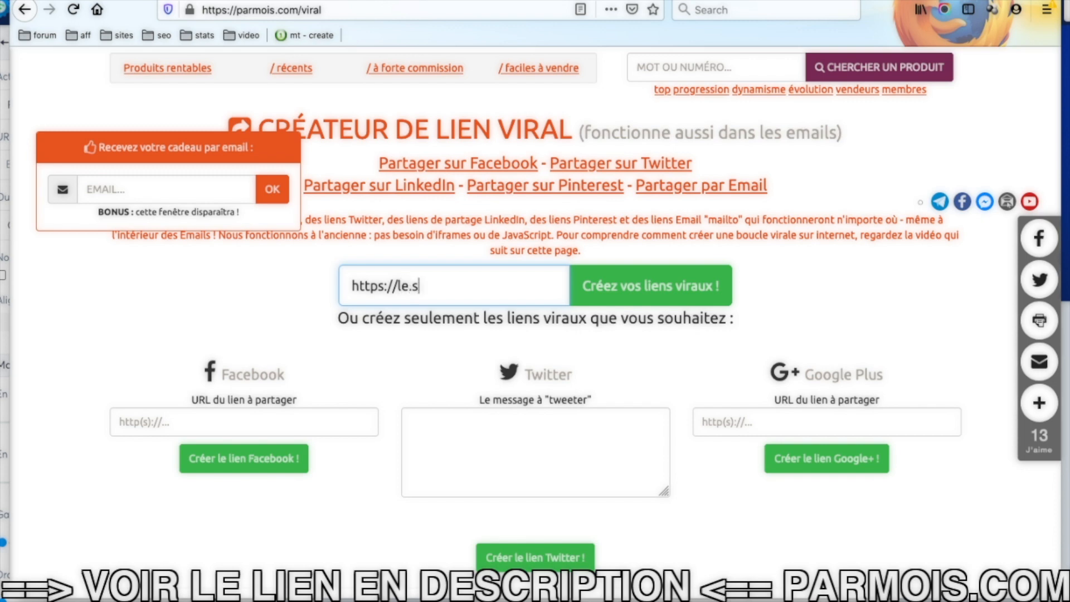
type("ysteme.io")
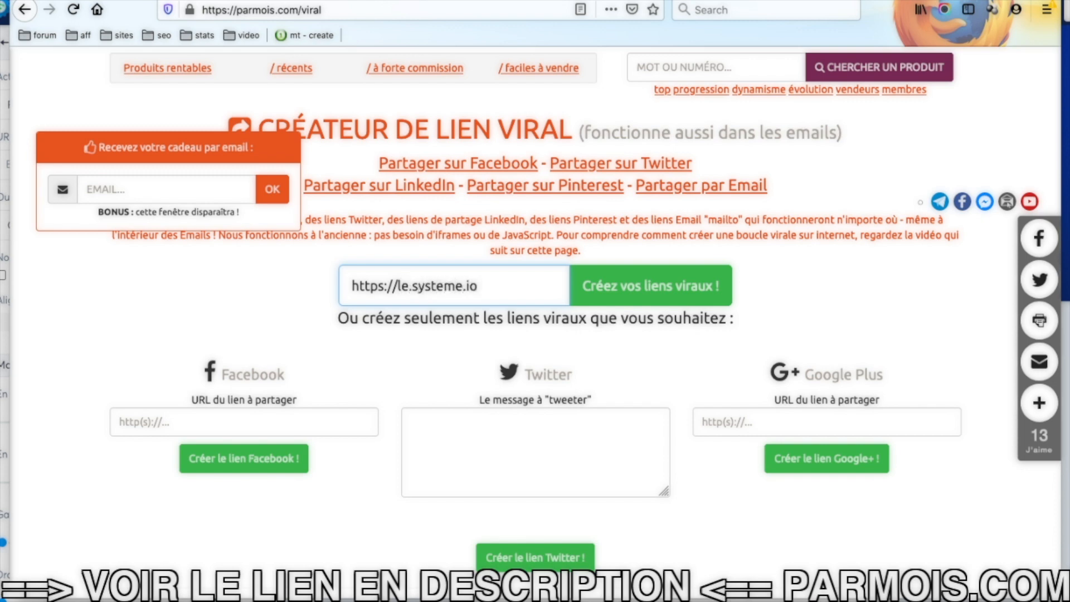
type("/affiliation")
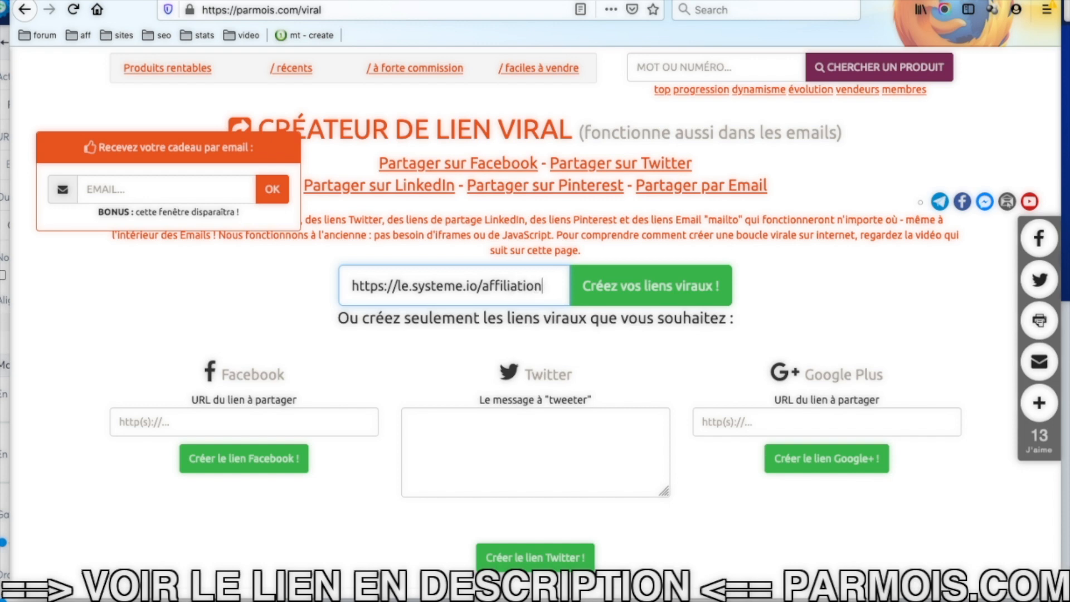
type("enor")
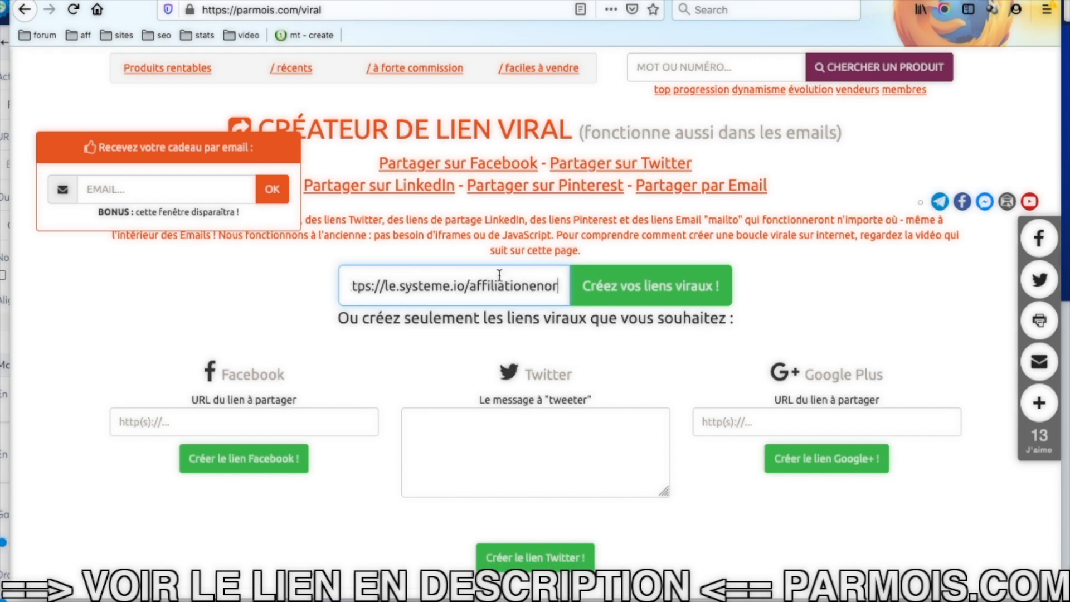
left_click(646, 285)
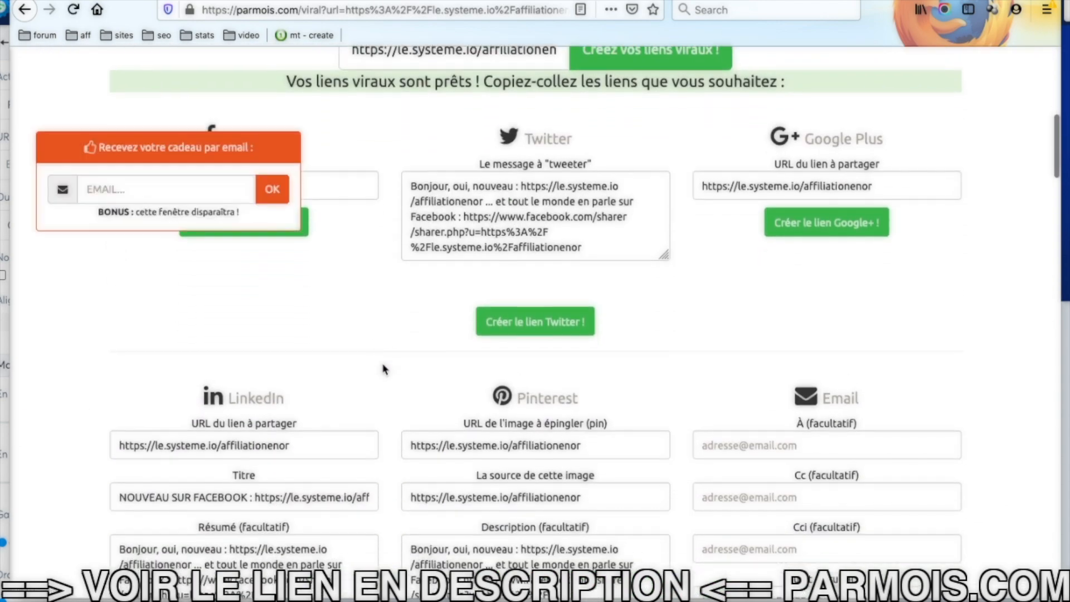
Step: Create the Facebook share link for the affiliationenor page and copy its bare URL
scroll(384, 369, "up", 3)
left_click(257, 334)
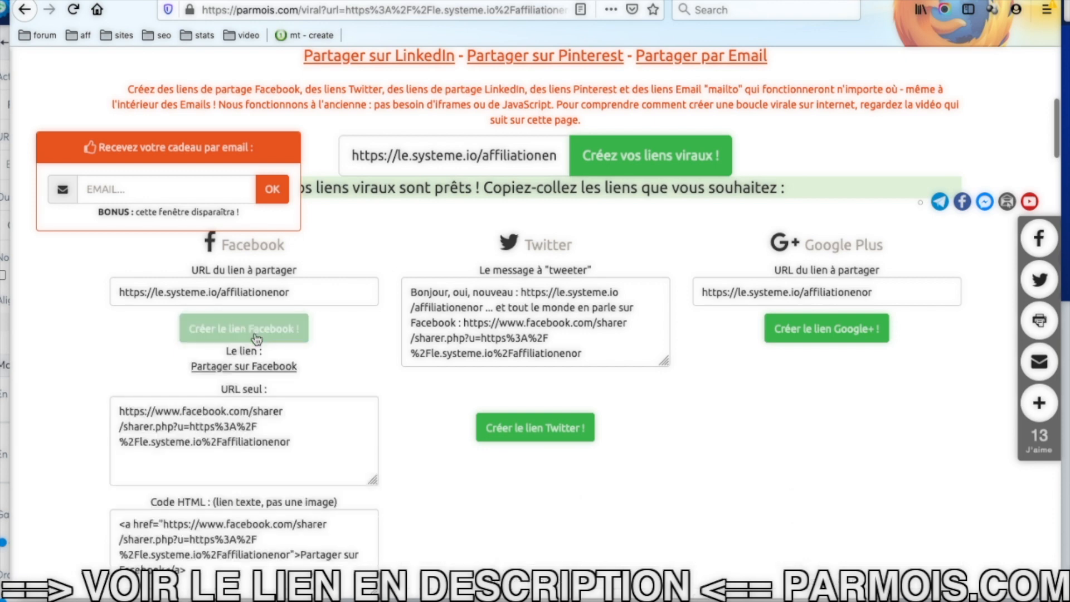
scroll(254, 343, "down", 1)
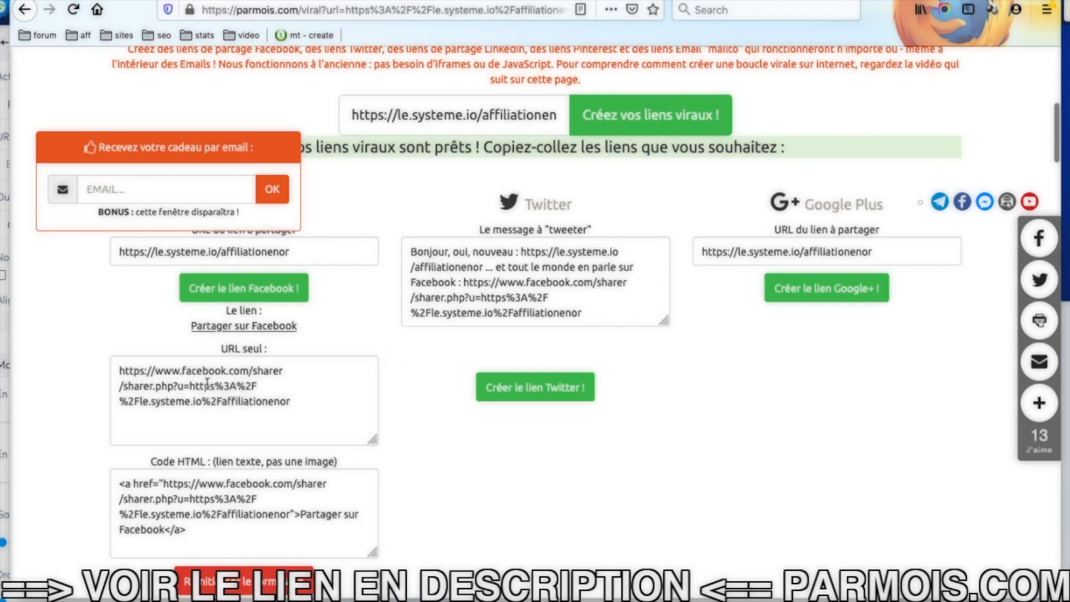
left_click_drag(292, 401, 113, 362)
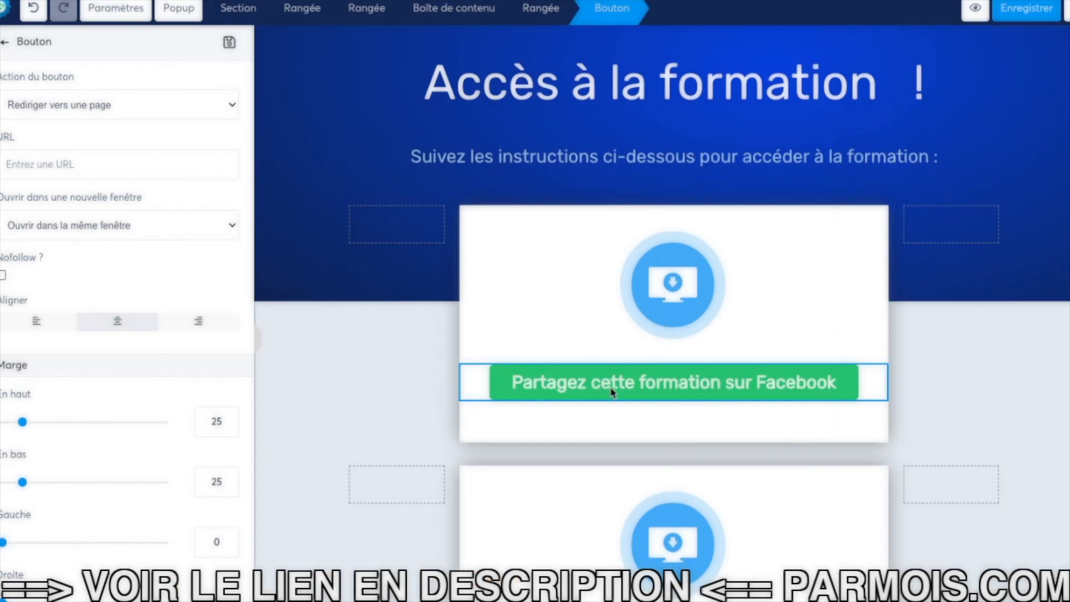
Step: In the systeme.io editor, paste the copied Facebook share link as the button's redirect URL and make it open in a new window
left_click(78, 162)
key("ctrl+v")
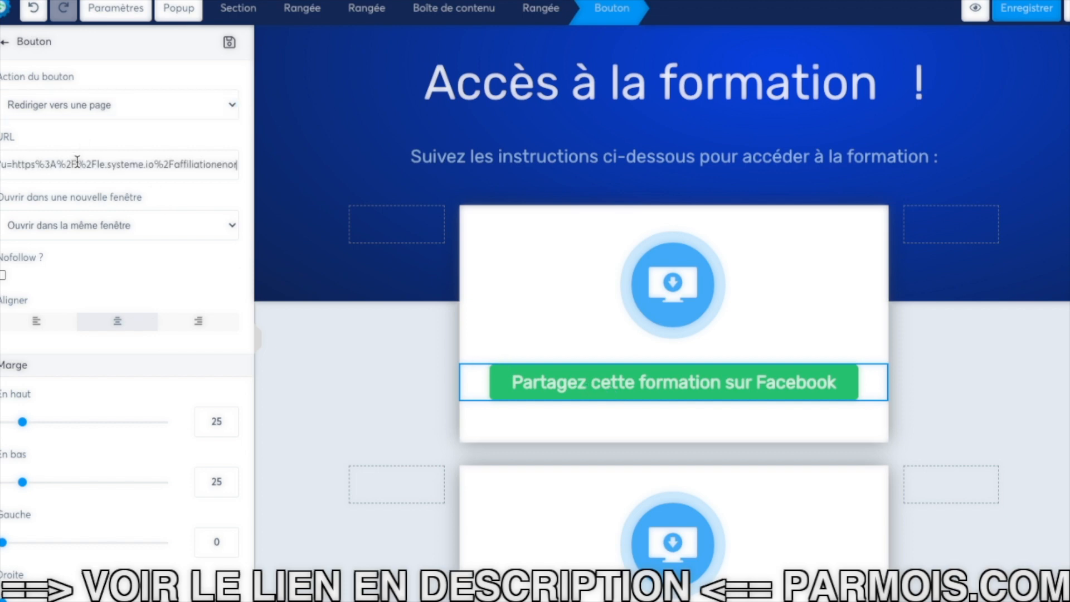
left_click(96, 231)
left_click(85, 238)
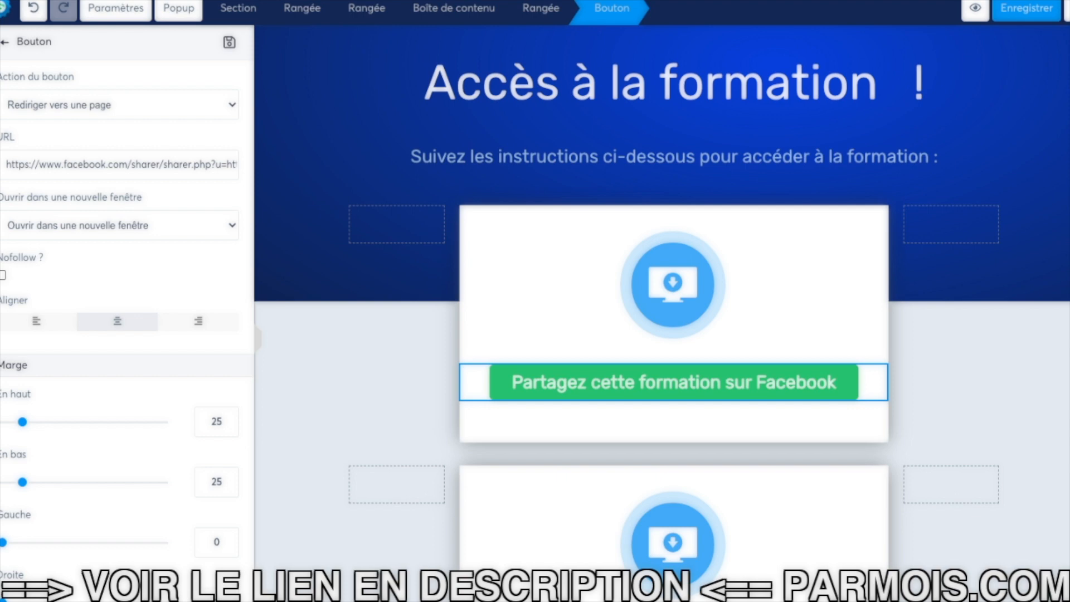
left_click(119, 225)
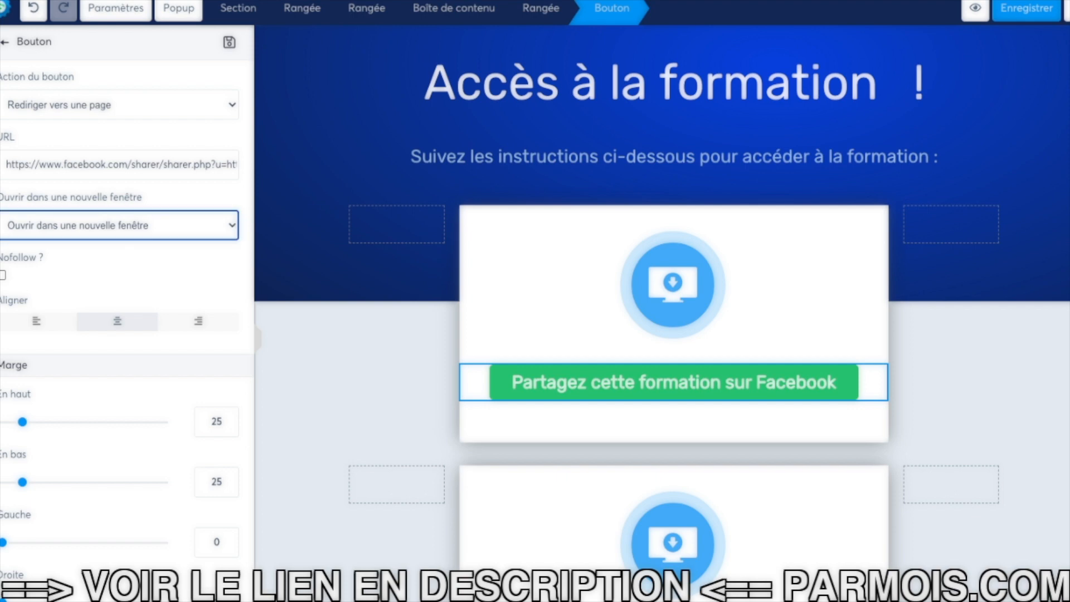
Step: Add the number "1." before the text of the "Partagez cette formation sur Facebook" button
left_click(582, 390)
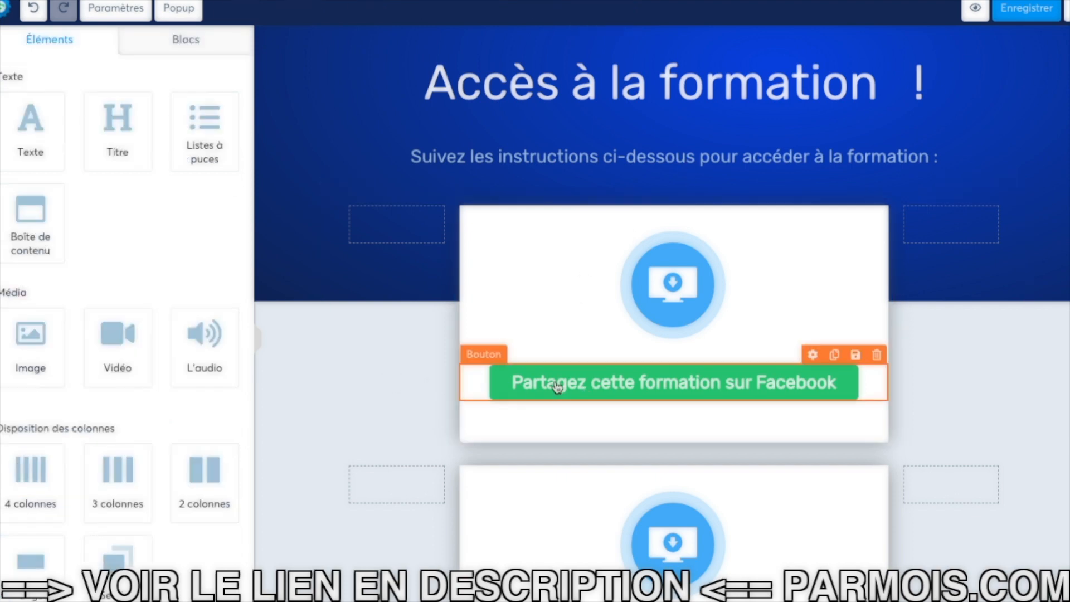
left_click(554, 390)
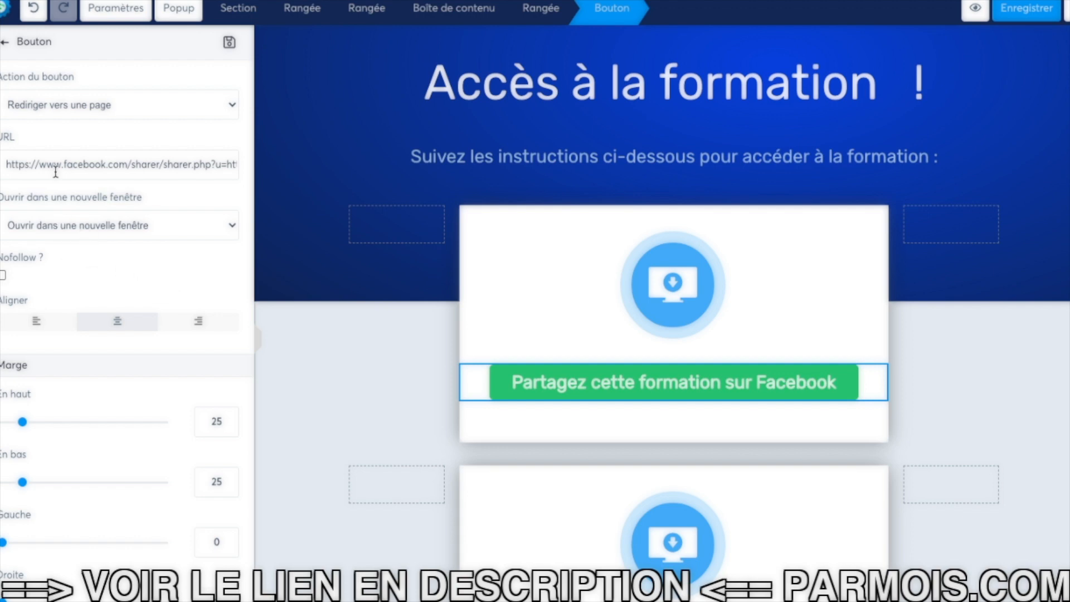
scroll(95, 254, "down", 6)
left_click(7, 350)
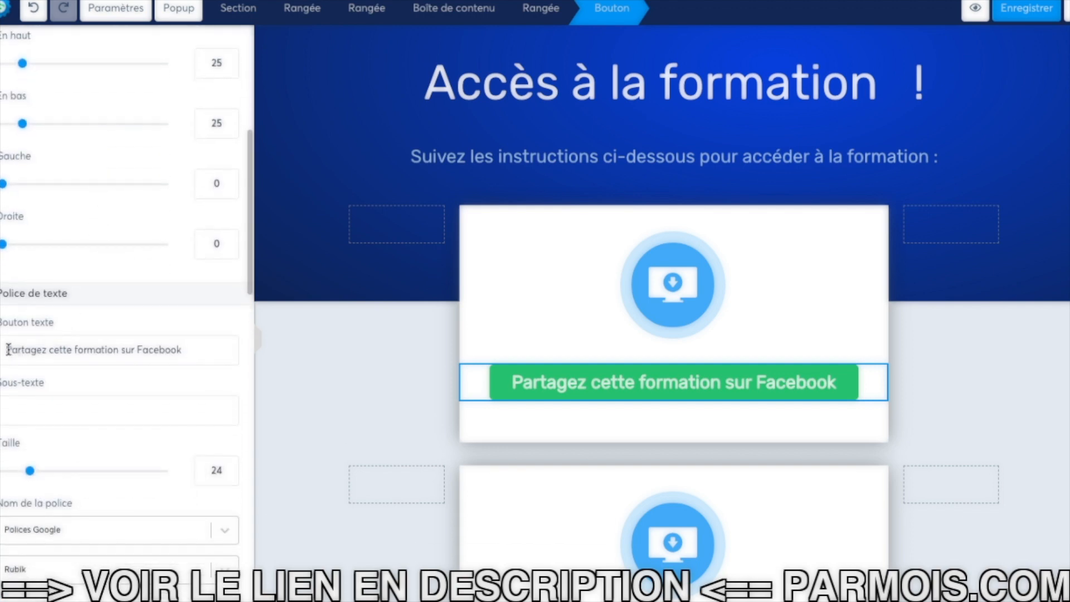
type("1.")
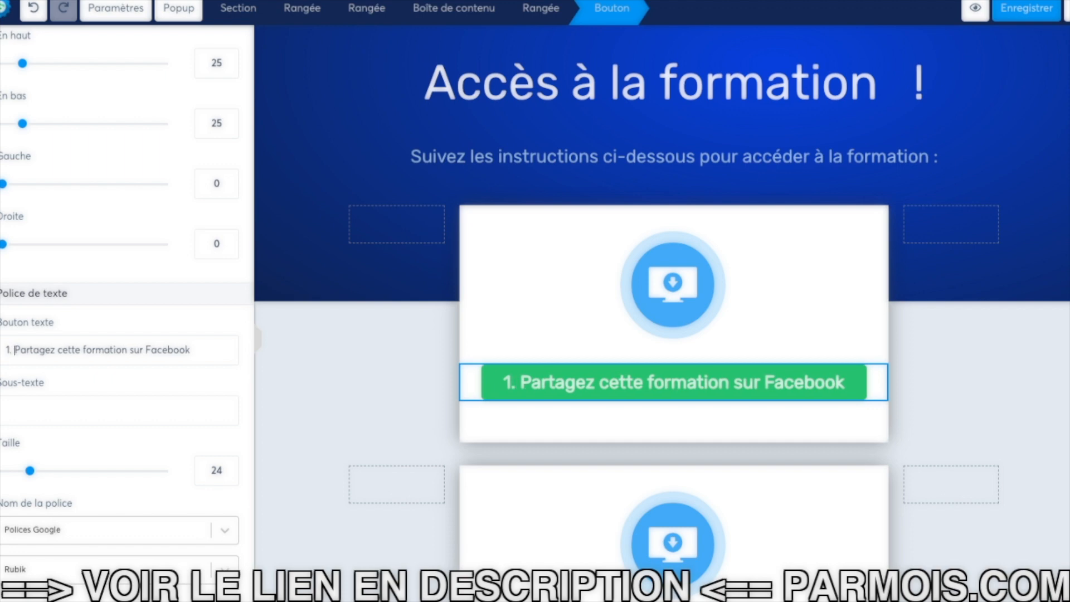
left_click(332, 429)
Step: Change the text of the second download button to "2. Inscrivez-vous sur 1TPE (gratuit)"
scroll(338, 430, "down", 3)
left_click(471, 470)
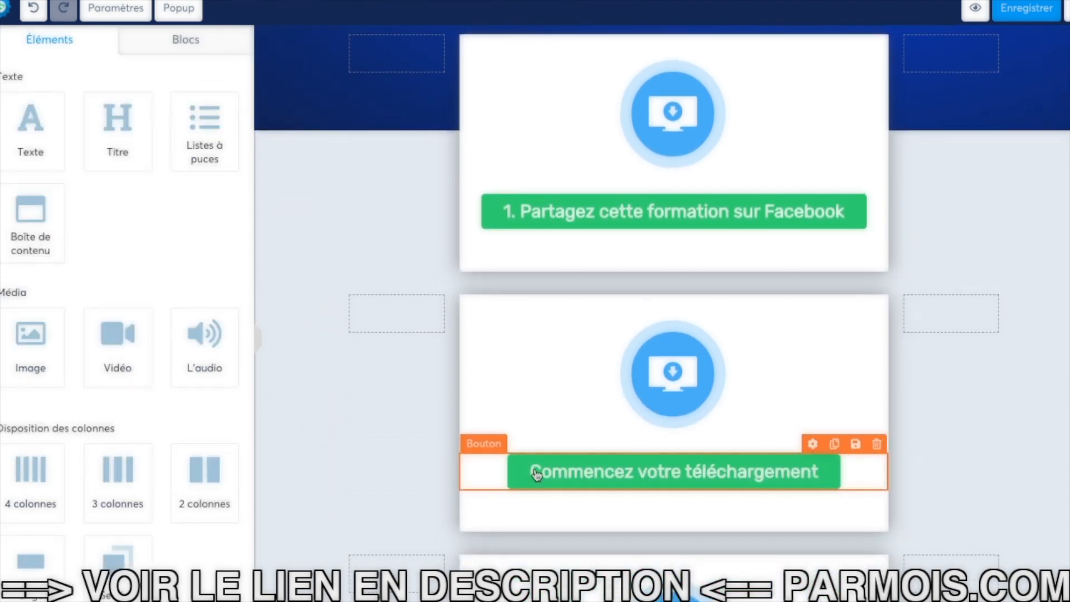
scroll(107, 277, "down", 8)
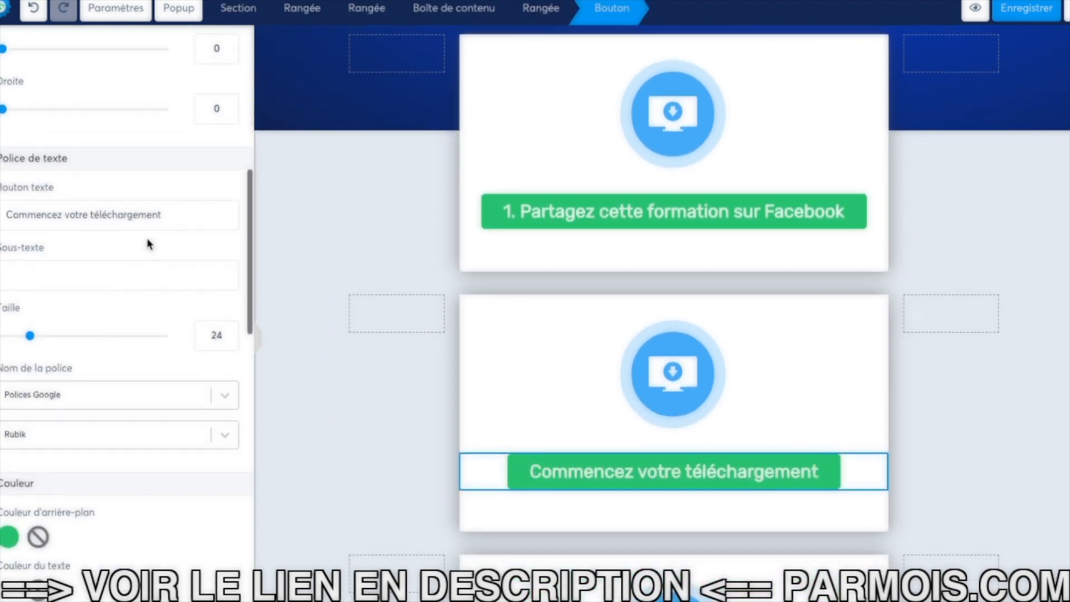
left_click_drag(170, 215, 4, 214)
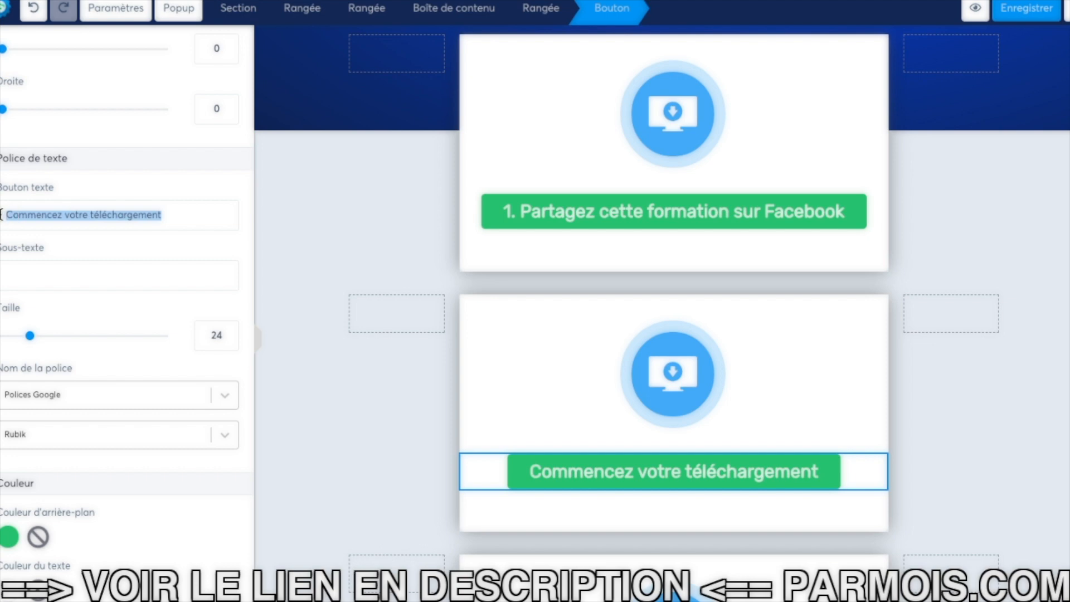
type("2. Ouvre")
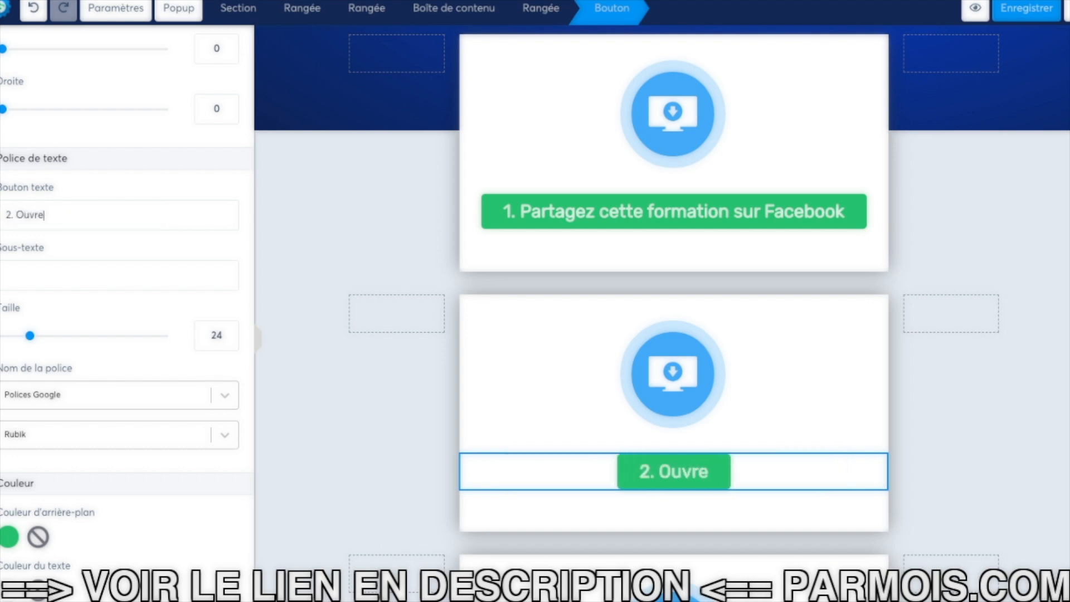
key("BackSpace")
key("BackSpace")
key("BackSpace")
key("BackSpace")
key("BackSpace")
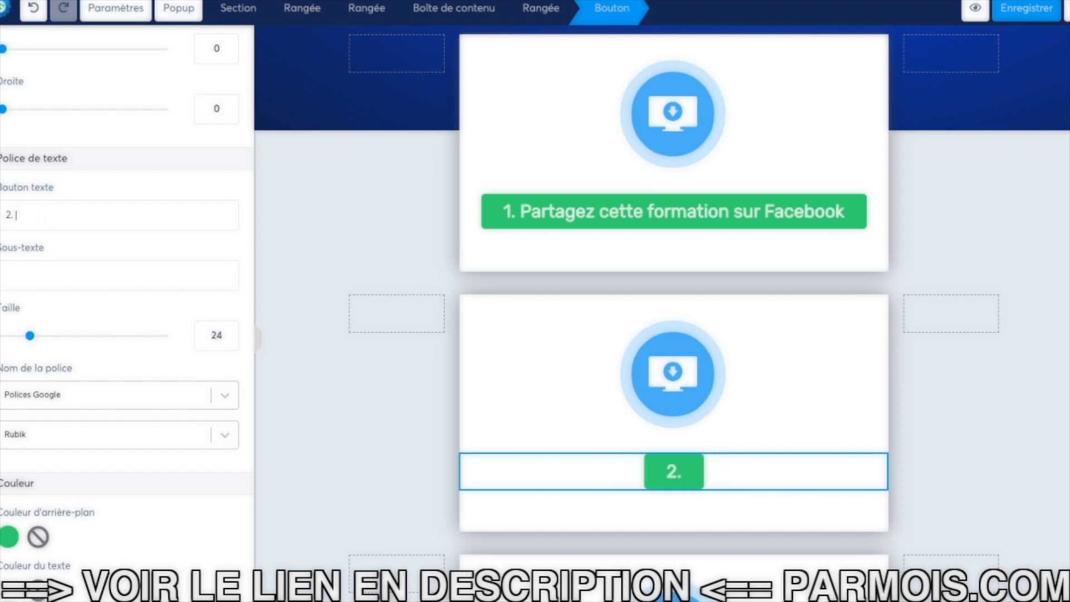
type("Inscriv")
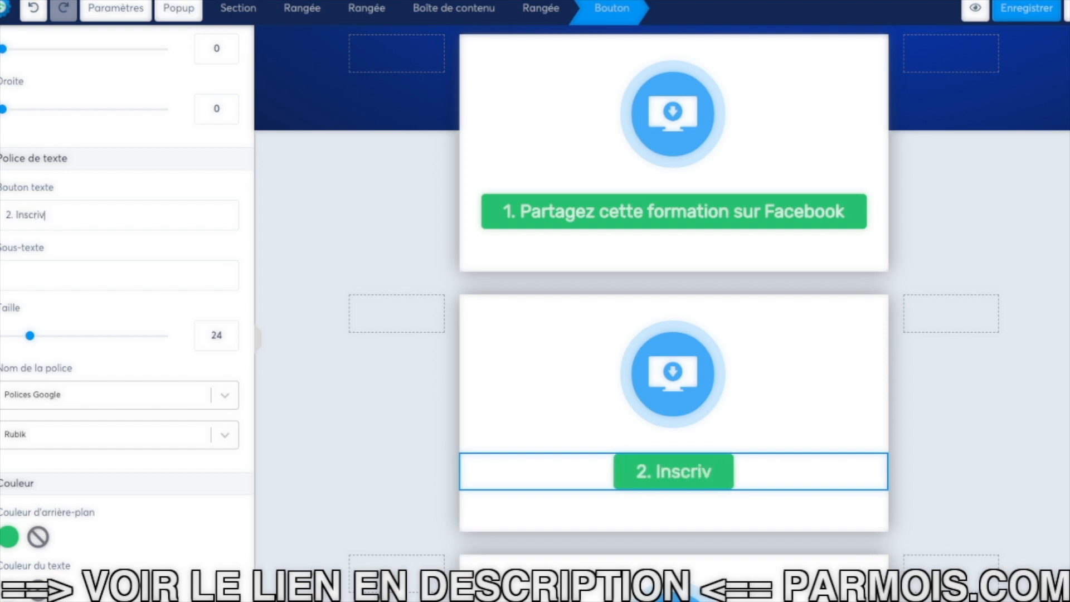
type("ez-vous")
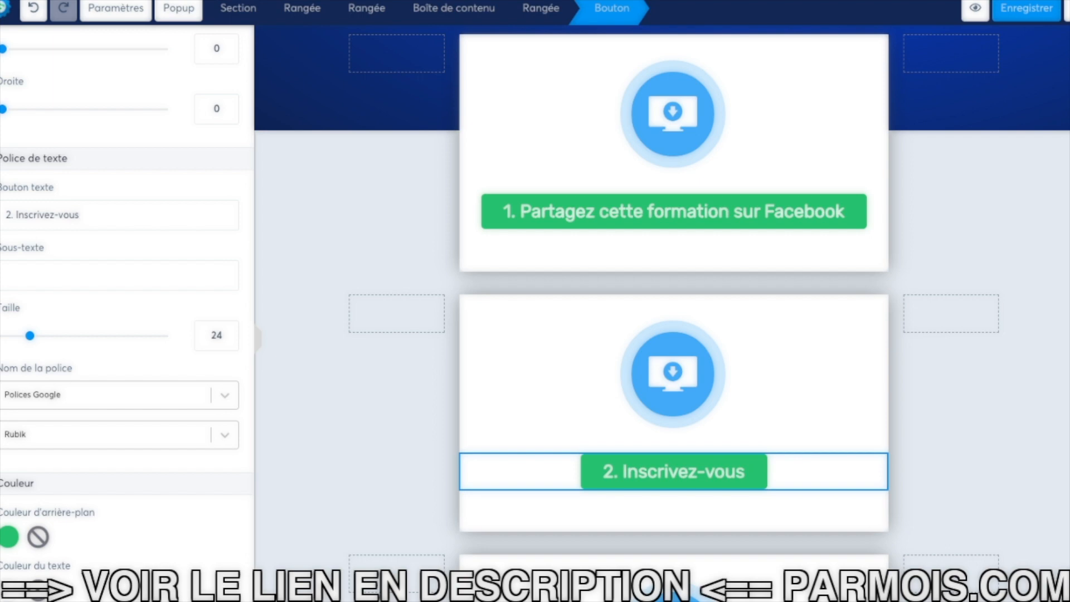
type(" sur 1")
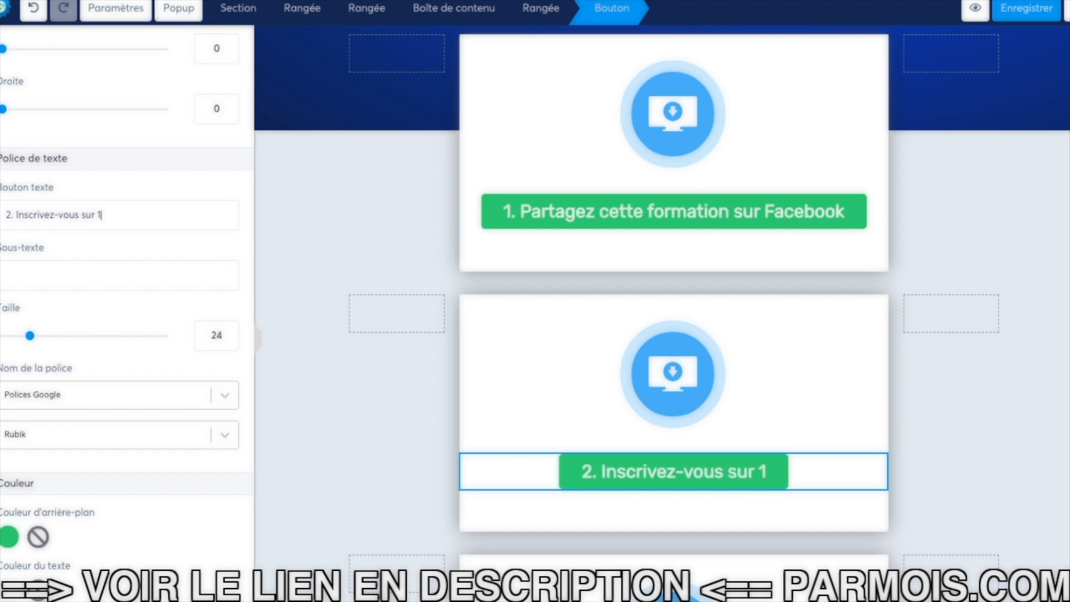
type("TPE (gratuit)")
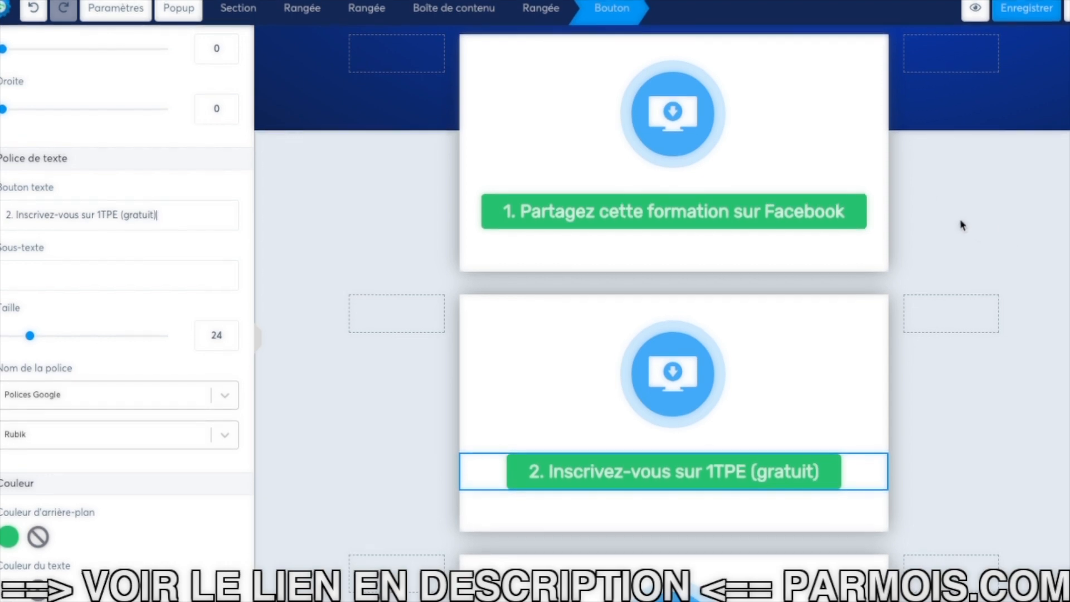
left_click(1023, 361)
Step: Change the text of the third download button to "3. Connectez-vous à l'espace de formation"
scroll(1031, 351, "down", 5)
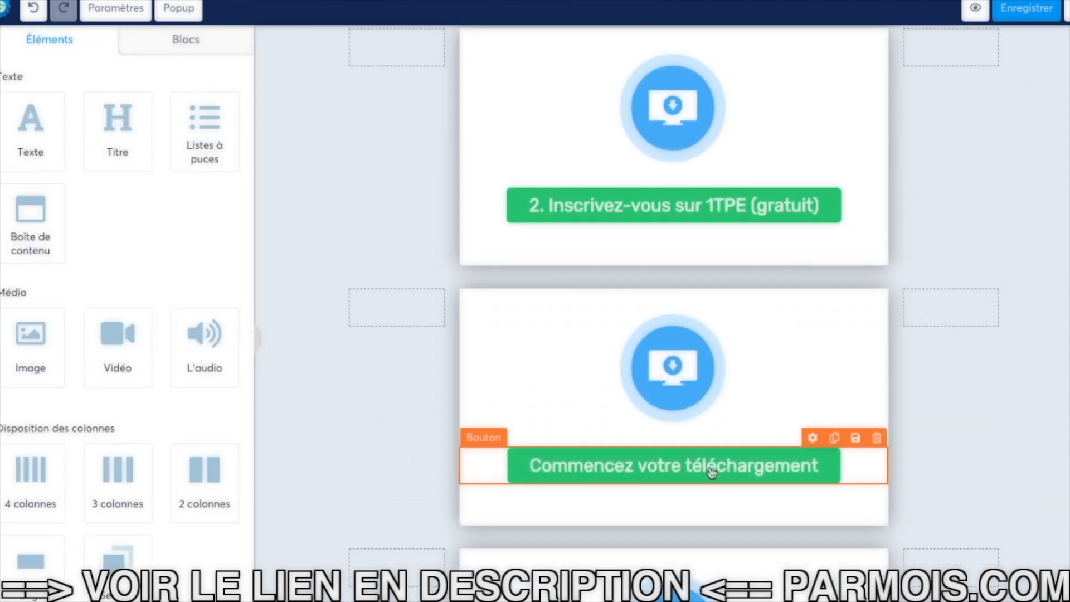
left_click(653, 473)
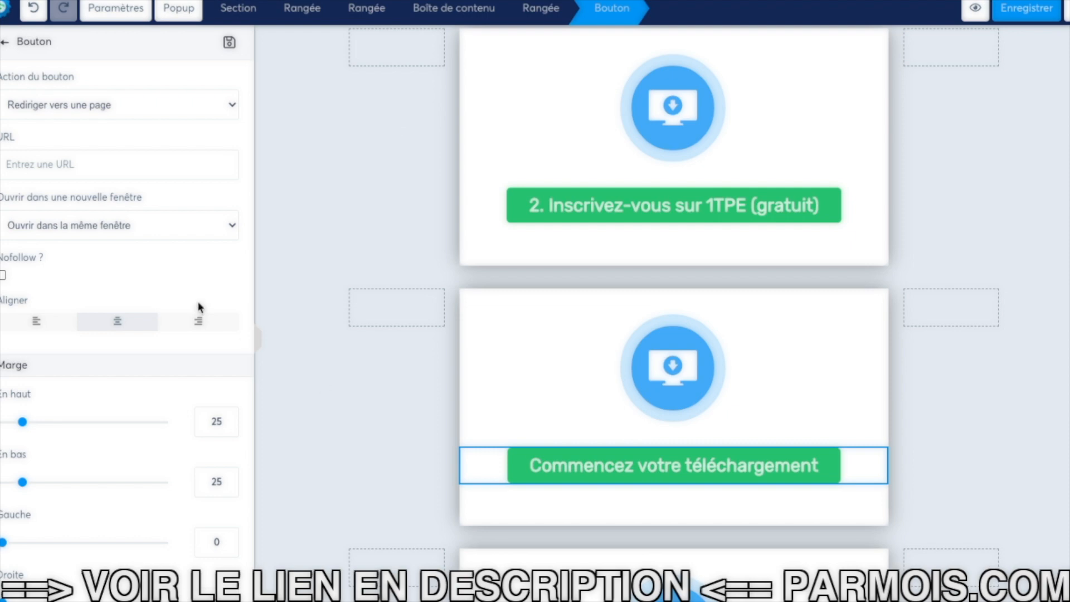
scroll(151, 273, "down", 8)
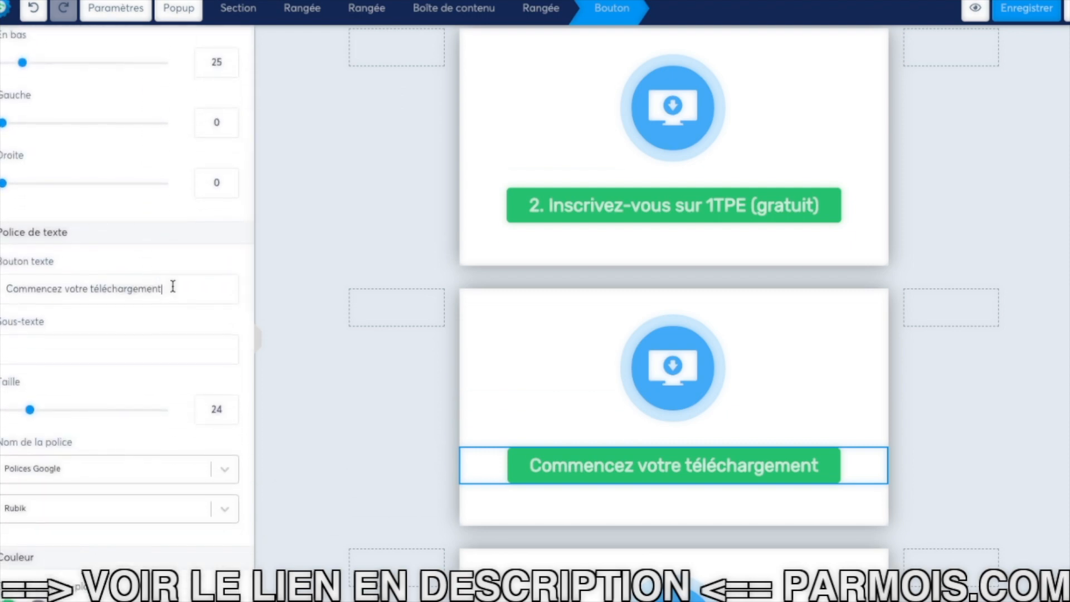
left_click_drag(172, 287, 4, 289)
type("2.")
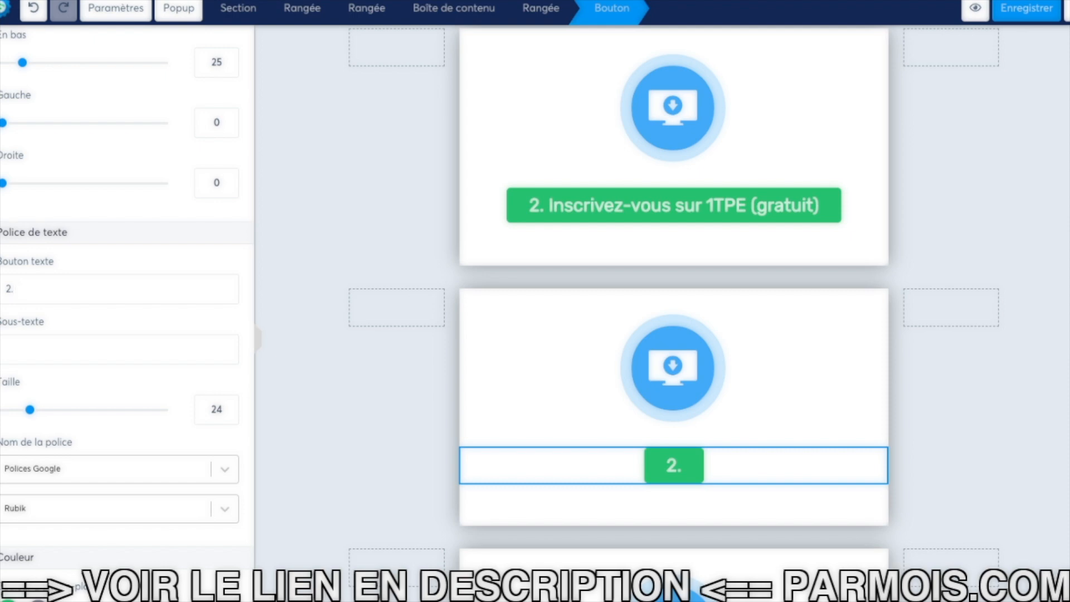
key("BackSpace")
key("BackSpace")
type("3. Accédez")
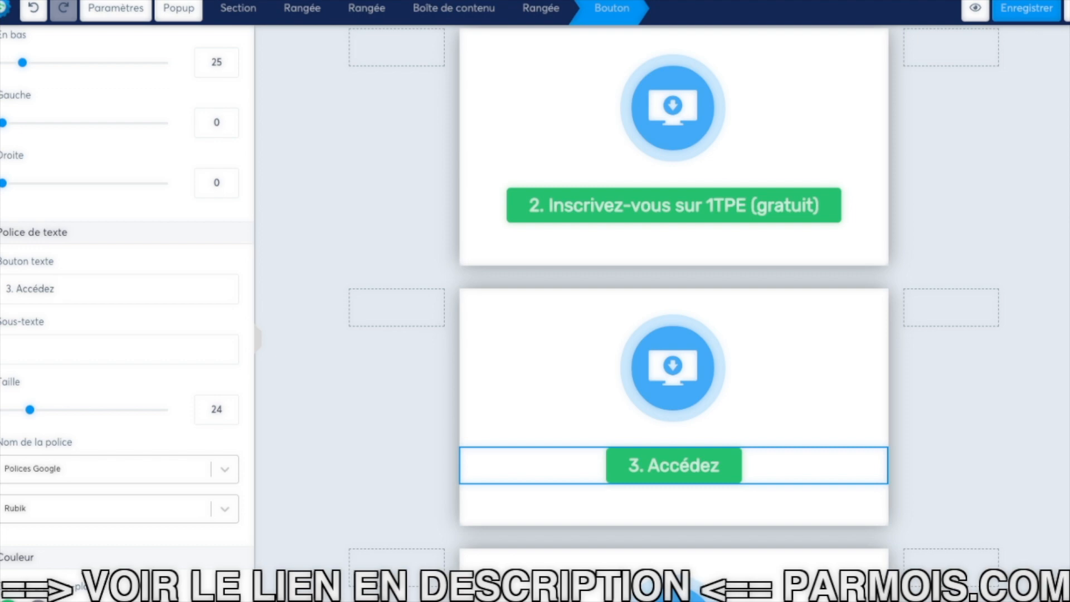
key("BackSpace")
key("BackSpace")
key("BackSpace")
key("BackSpace")
key("BackSpace")
key("BackSpace")
key("BackSpace")
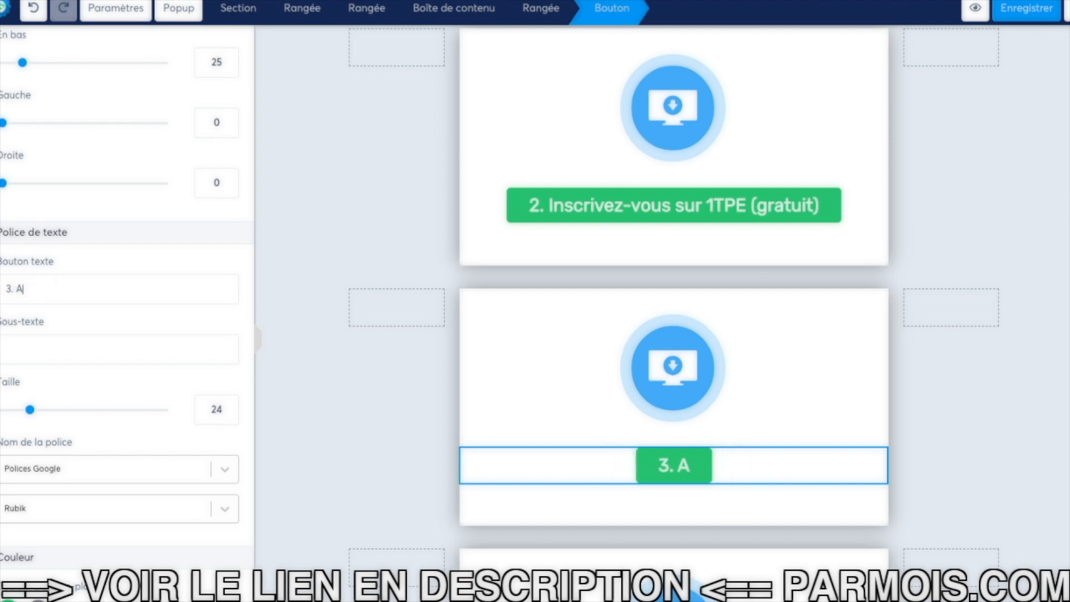
type("Connectez")
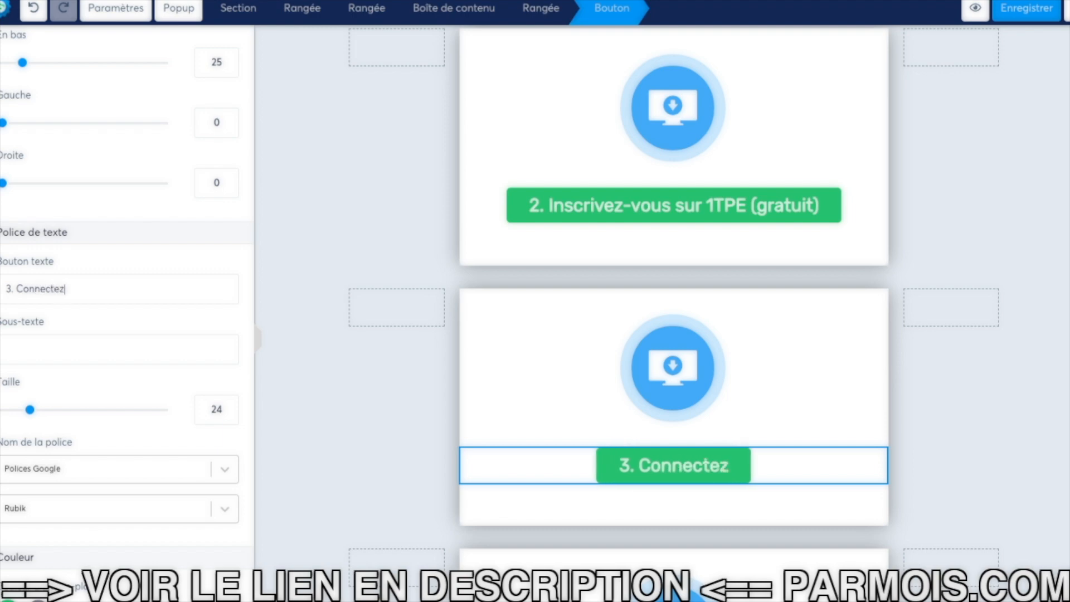
type("-vous à")
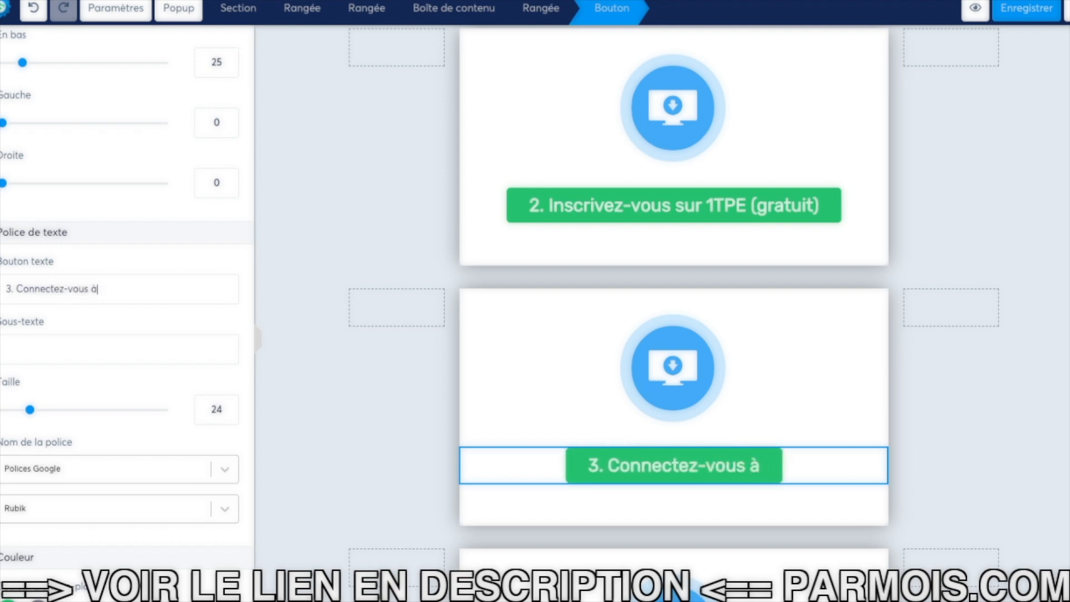
type(" la formation")
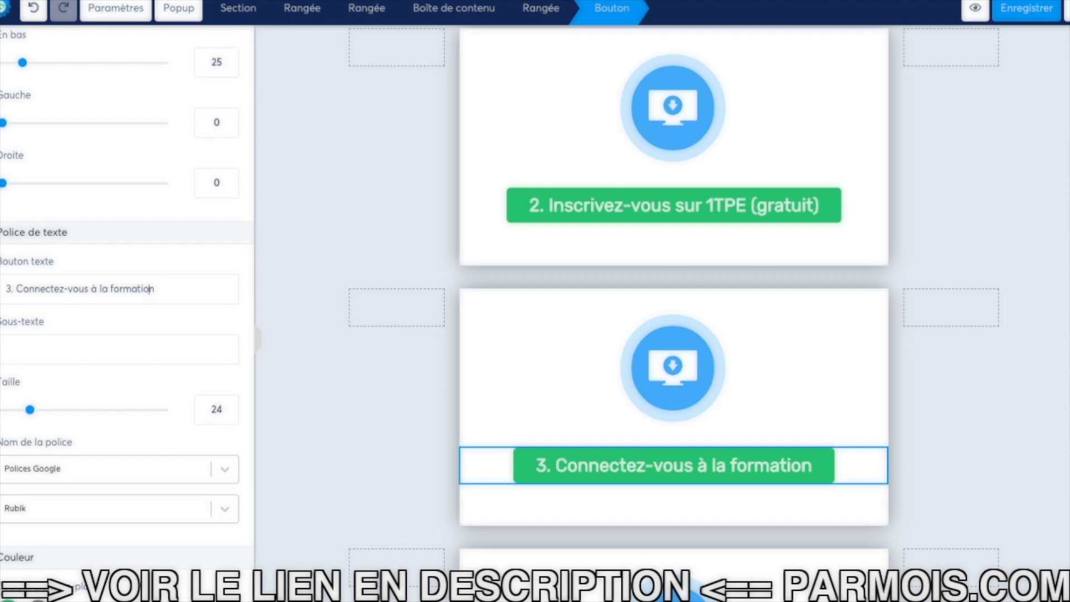
key("BackSpace")
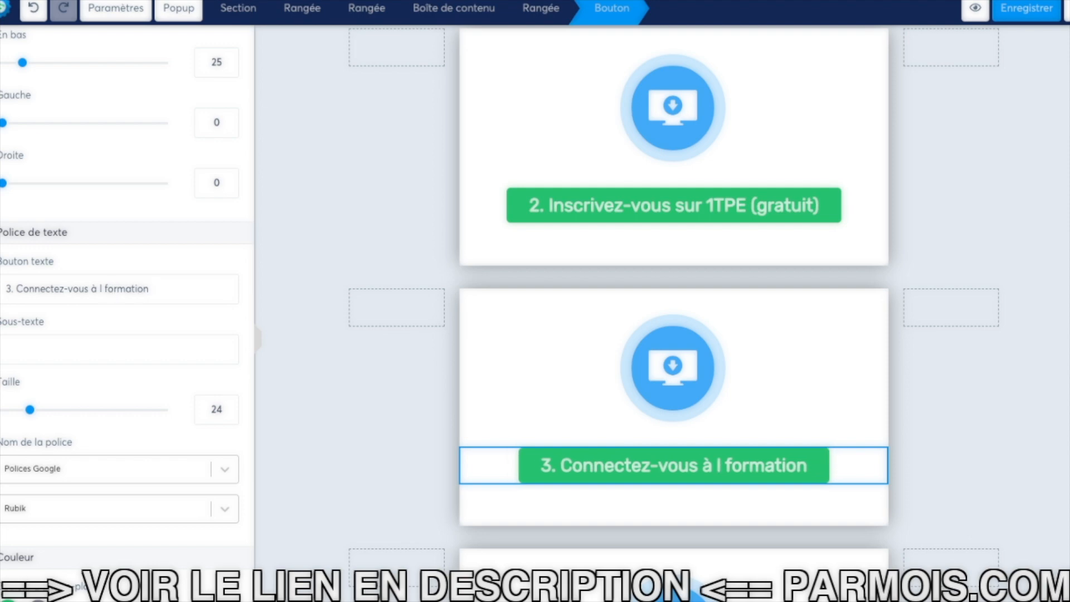
type("'espace de")
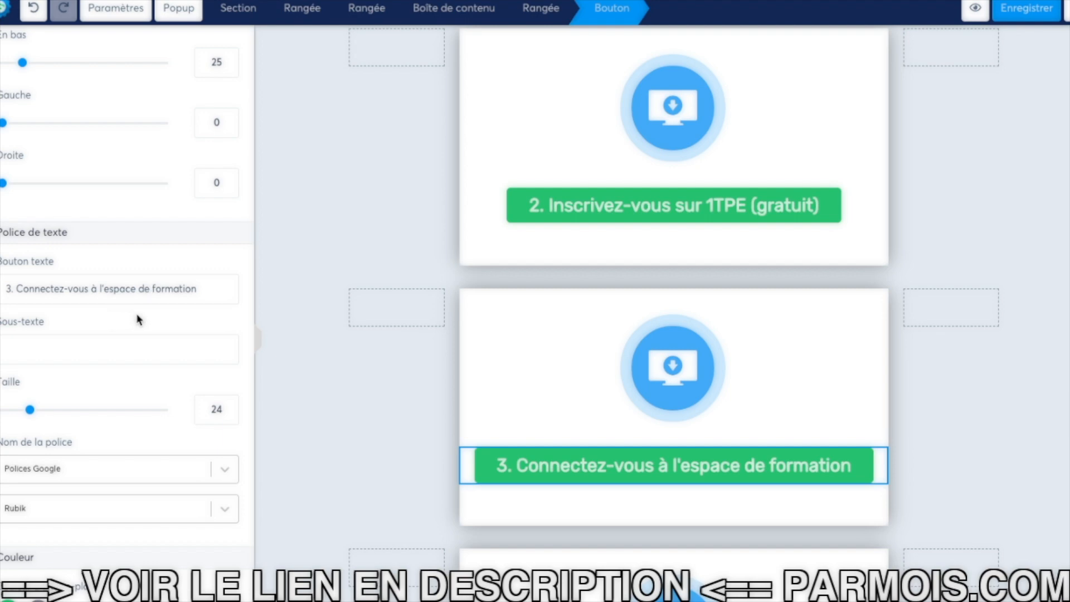
scroll(137, 319, "up", 2)
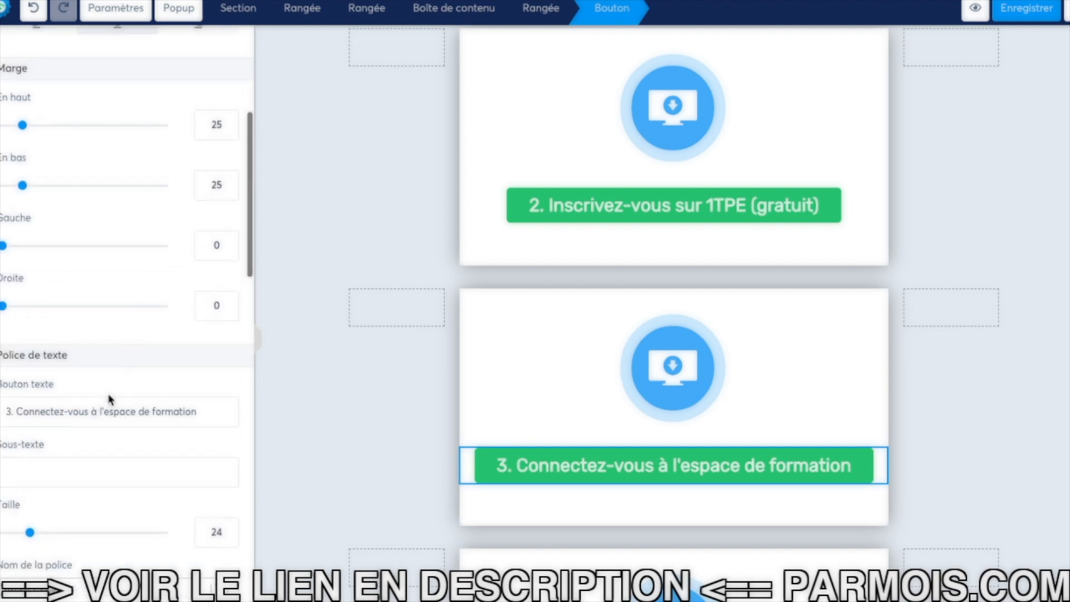
scroll(117, 385, "up", 5)
left_click(73, 167)
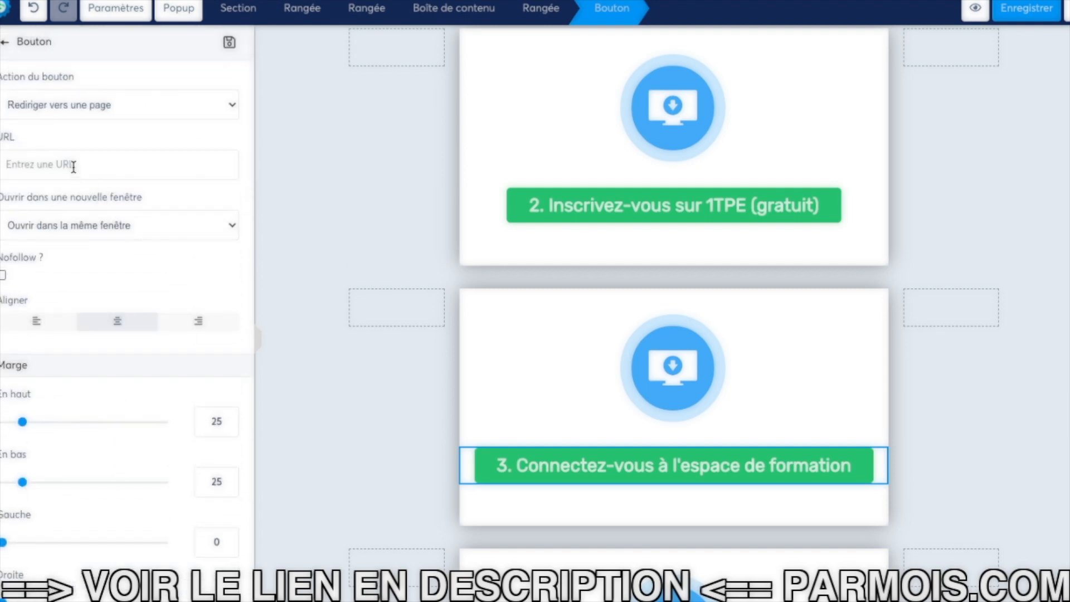
type("http://affiliationenor.net")
left_click(102, 228)
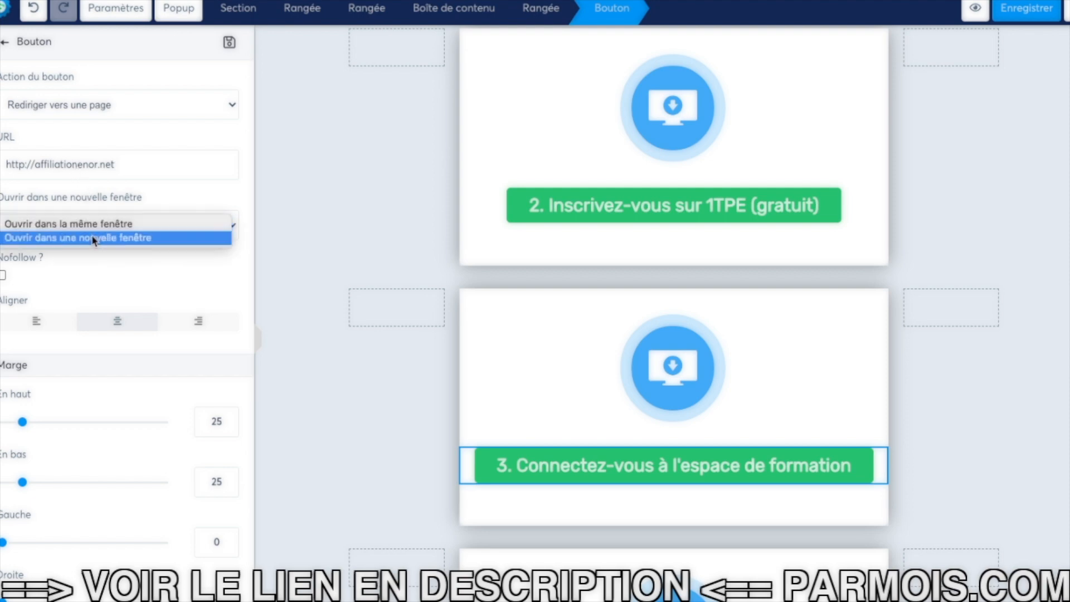
left_click(93, 238)
scroll(105, 260, "down", 4)
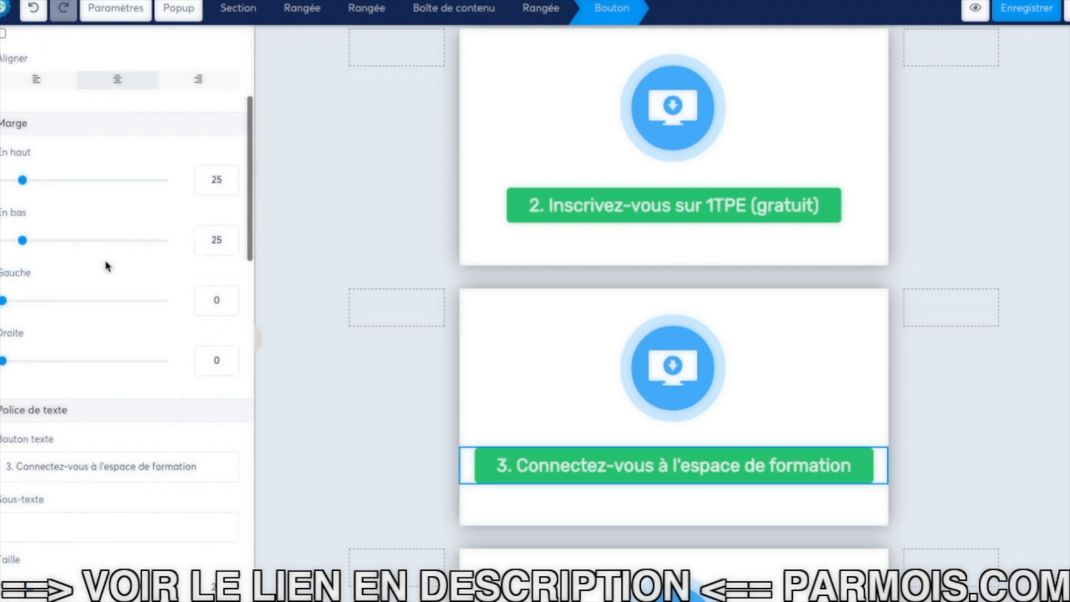
scroll(107, 262, "down", 4)
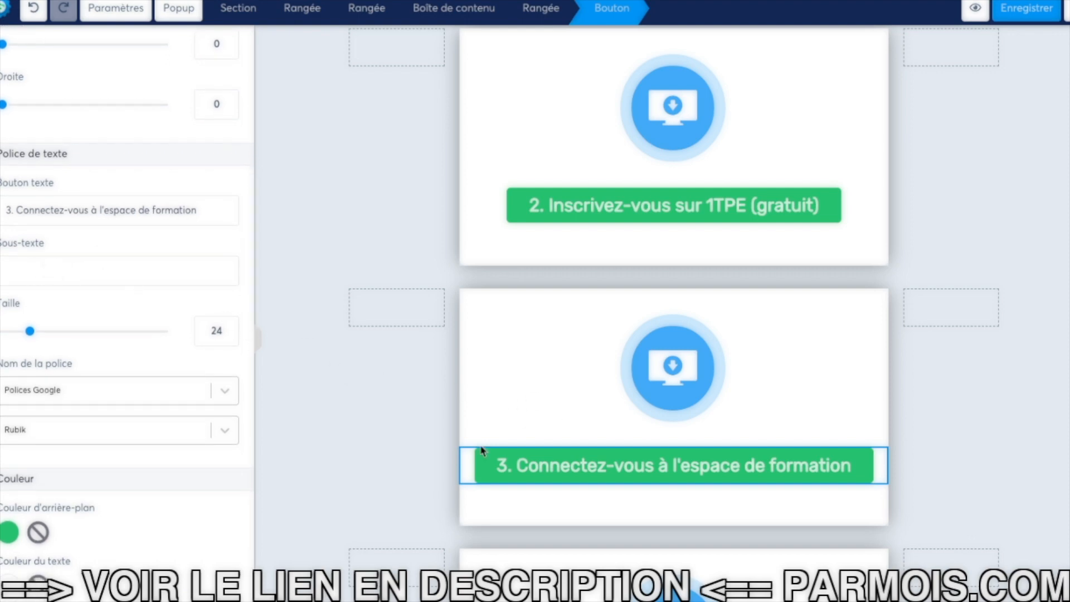
left_click(421, 449)
Step: Change the text of the fourth download button to "4. Adhérez au Club Affiliation Facile"
scroll(420, 444, "down", 5)
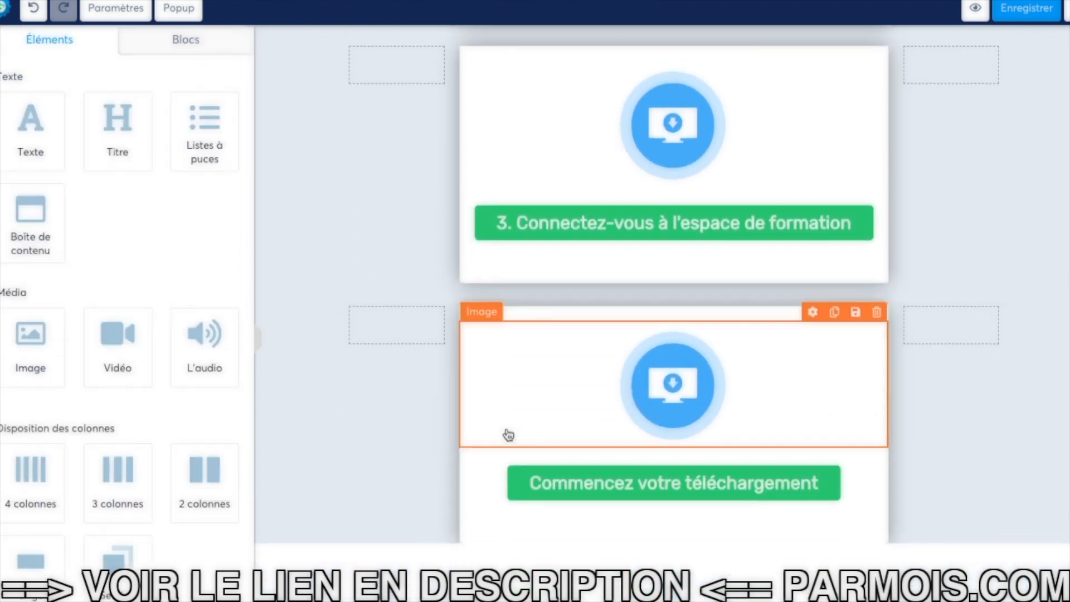
left_click(662, 471)
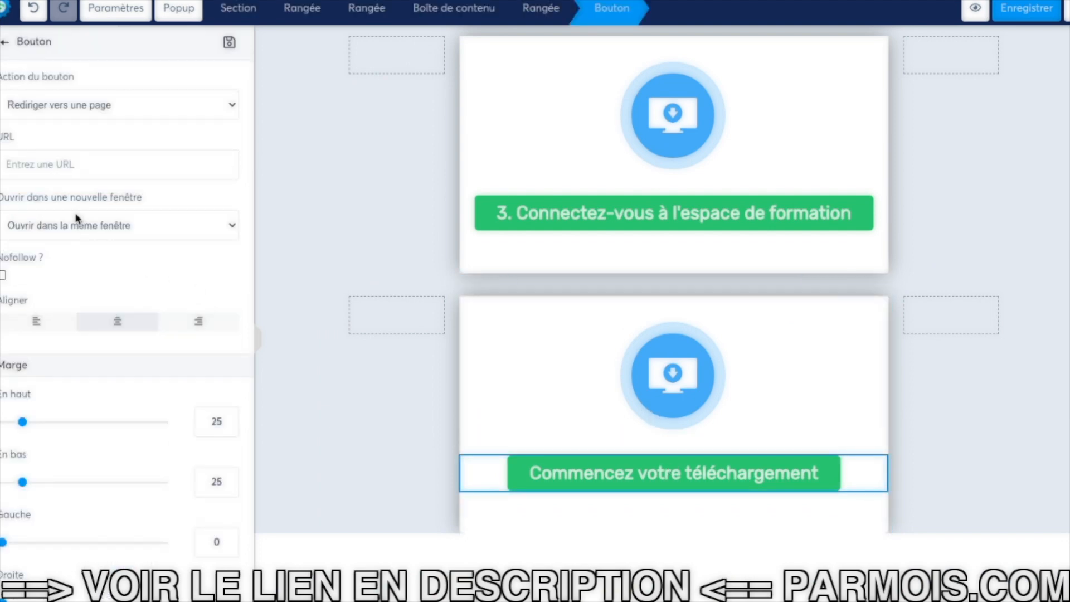
scroll(123, 276, "down", 9)
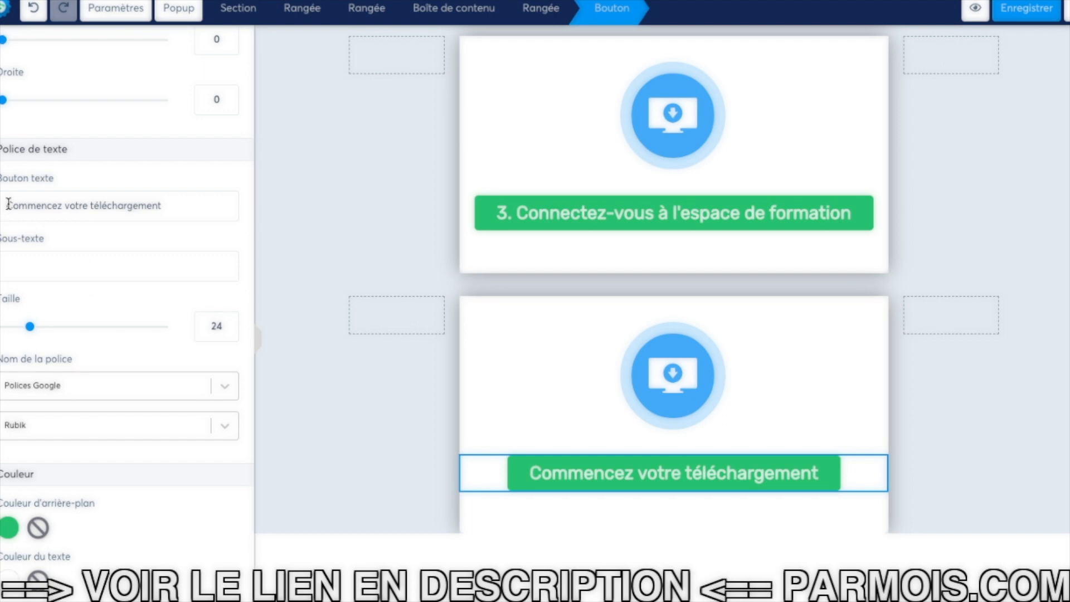
left_click_drag(7, 205, 167, 208)
type("4. Adhérez")
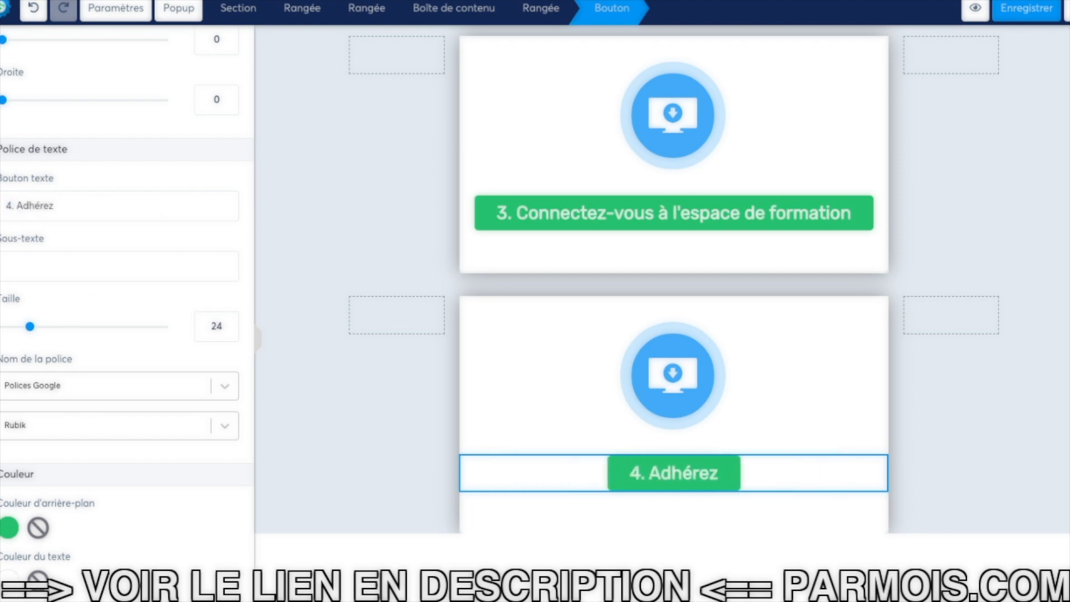
type(" au Club A")
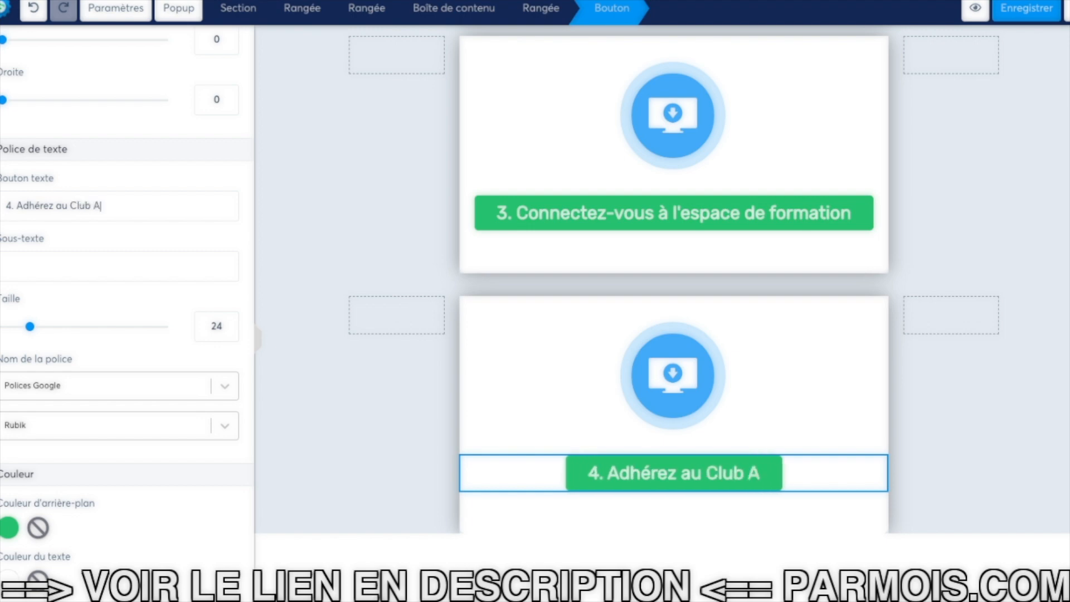
type("ffiliation Facile")
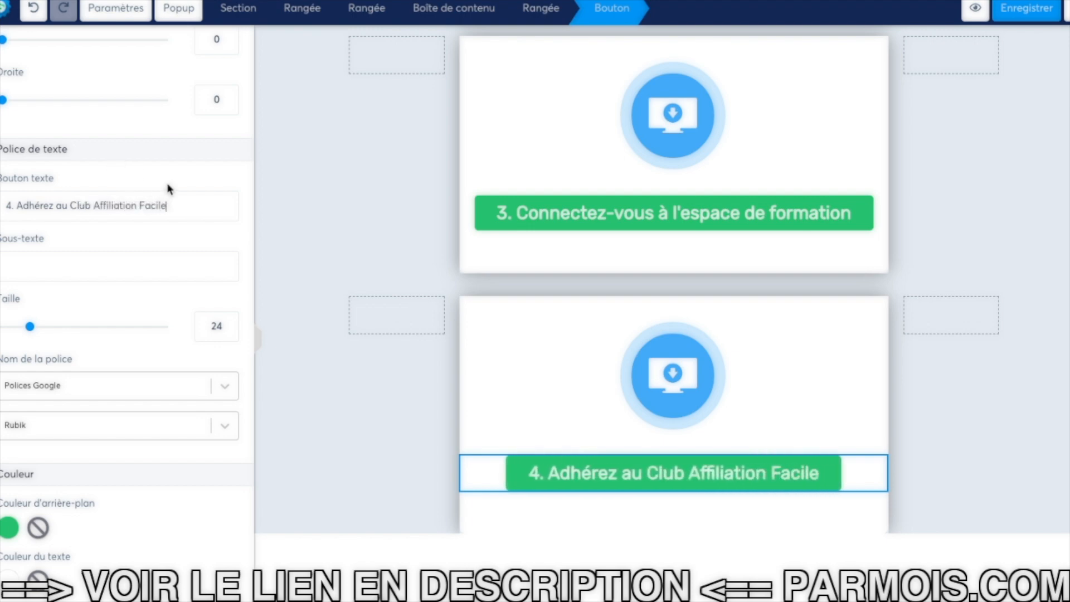
scroll(167, 186, "up", 8)
scroll(170, 189, "up", 1)
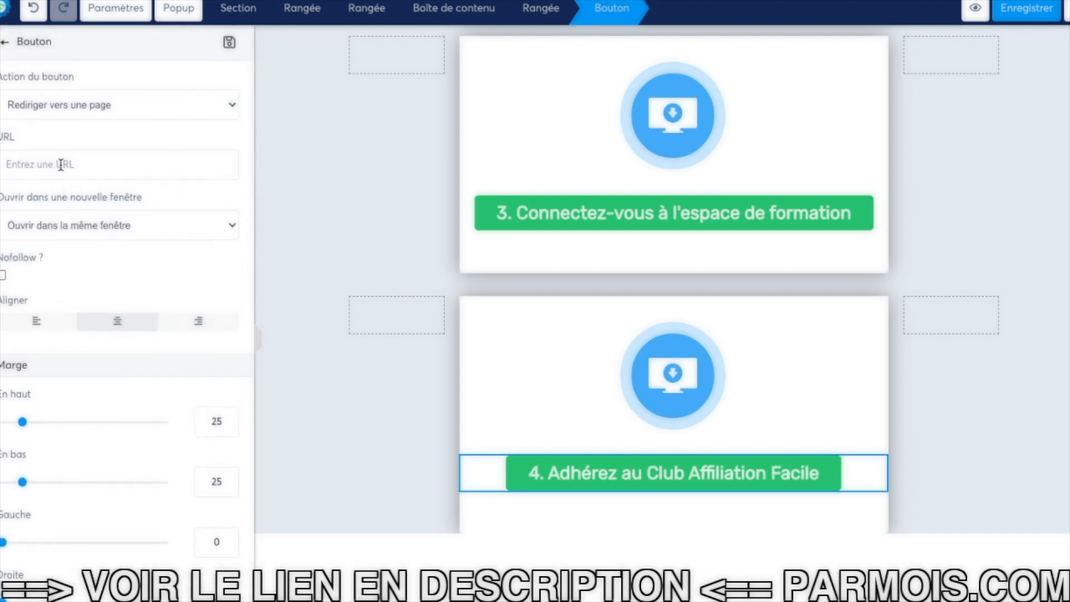
type("https://parmois.com/1mois")
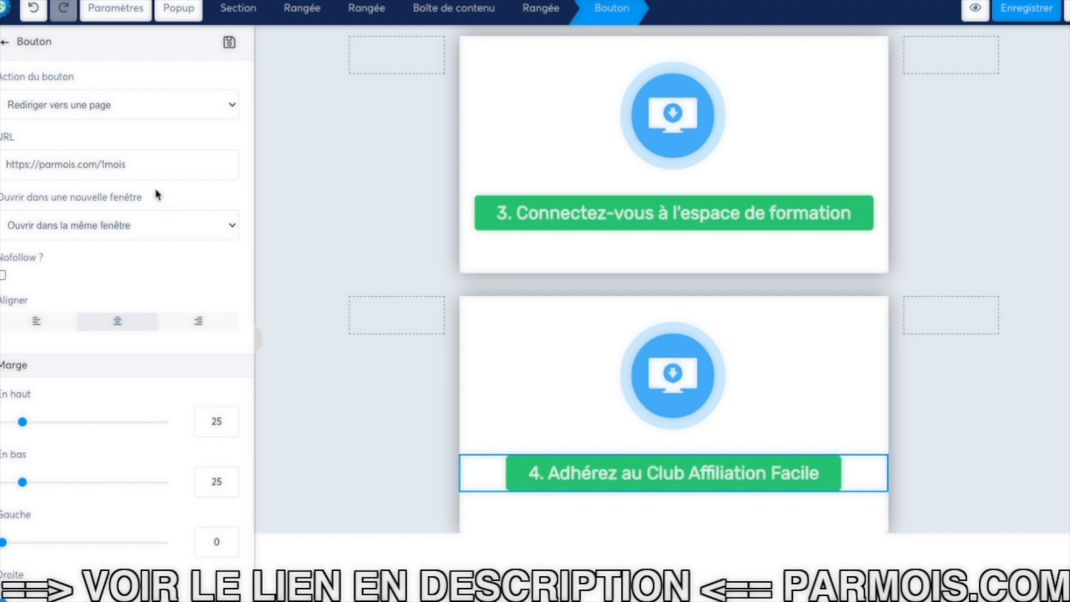
left_click(143, 228)
left_click(131, 240)
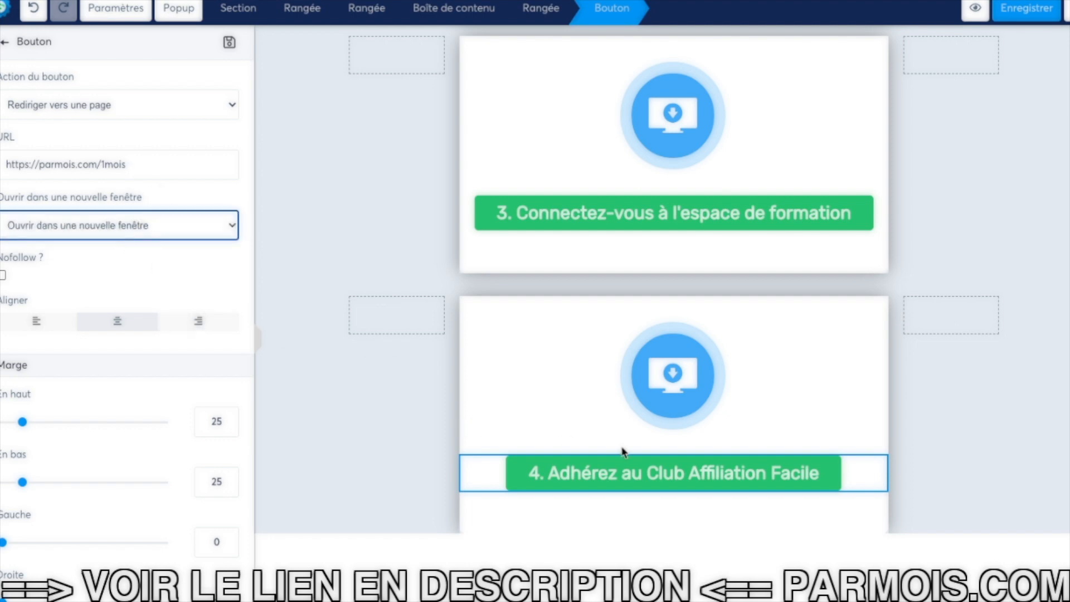
left_click(1045, 393)
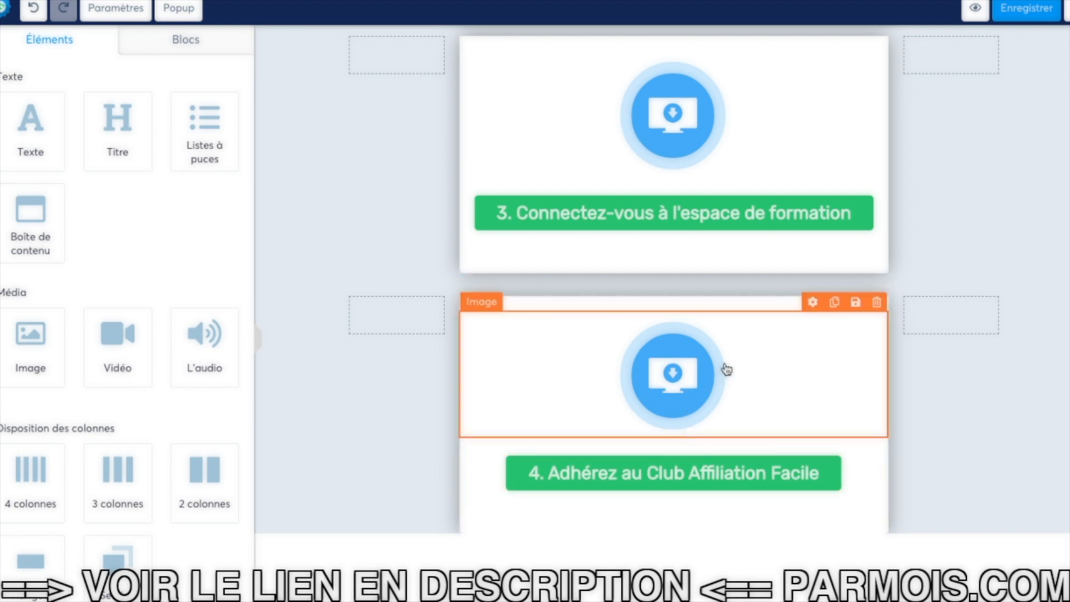
scroll(727, 362, "up", 5)
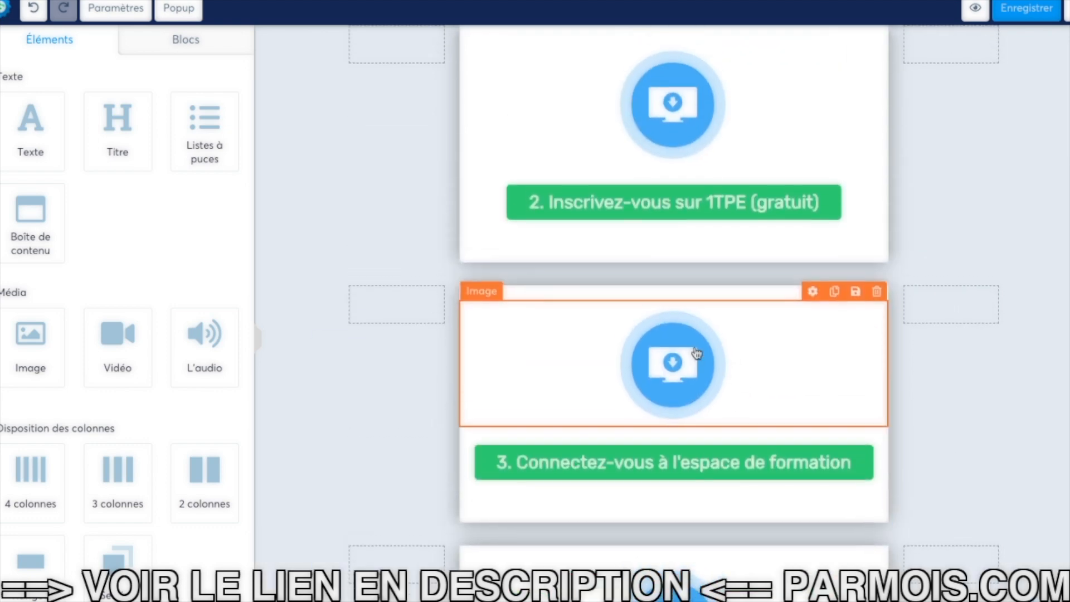
scroll(689, 348, "up", 7)
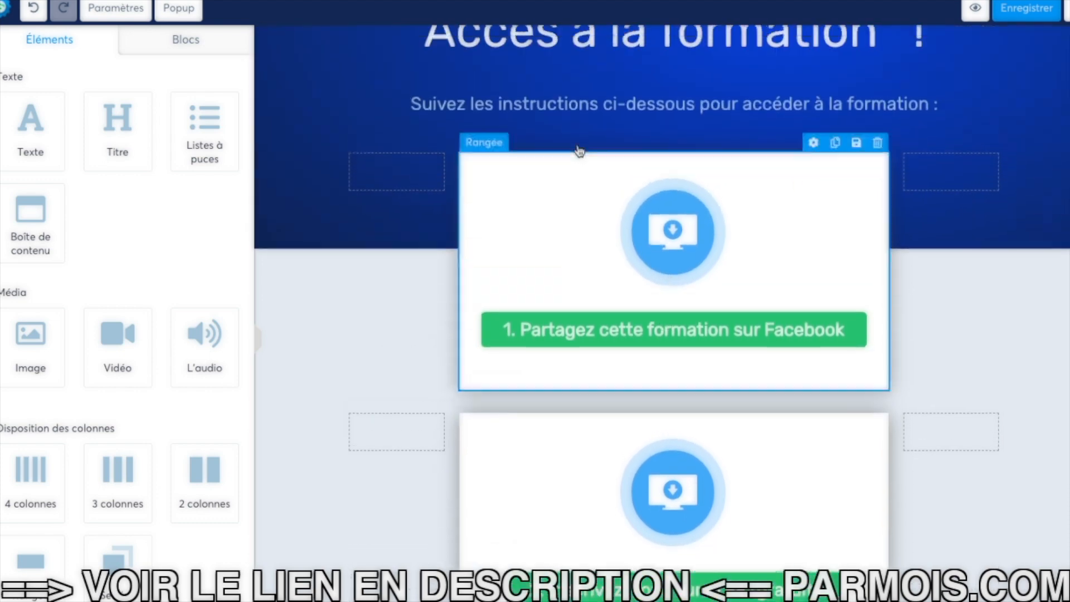
scroll(674, 285, "down", 3)
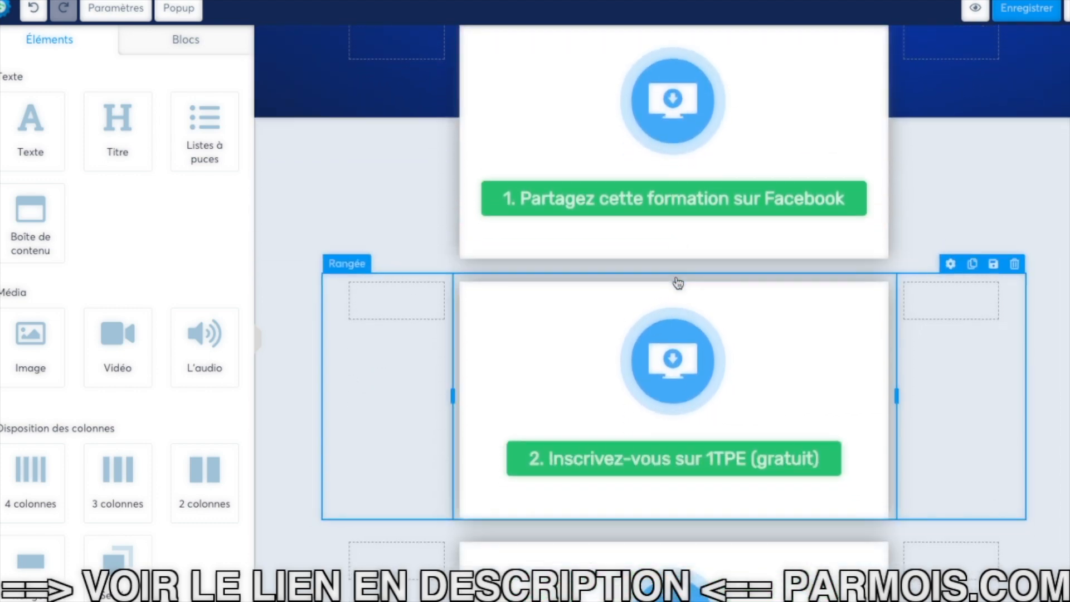
scroll(685, 168, "up", 5)
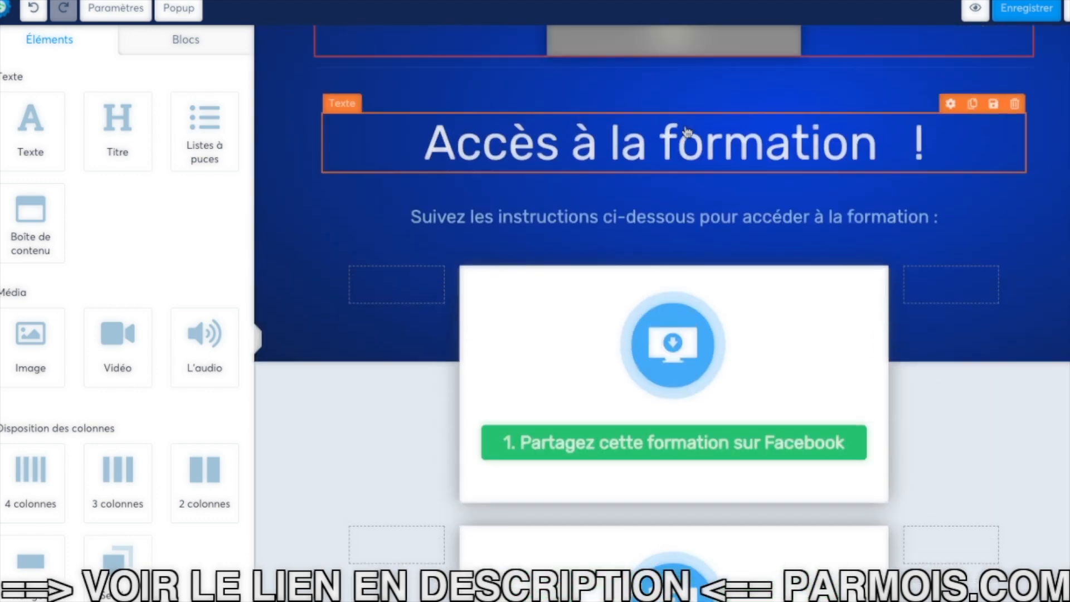
scroll(687, 175, "down", 7)
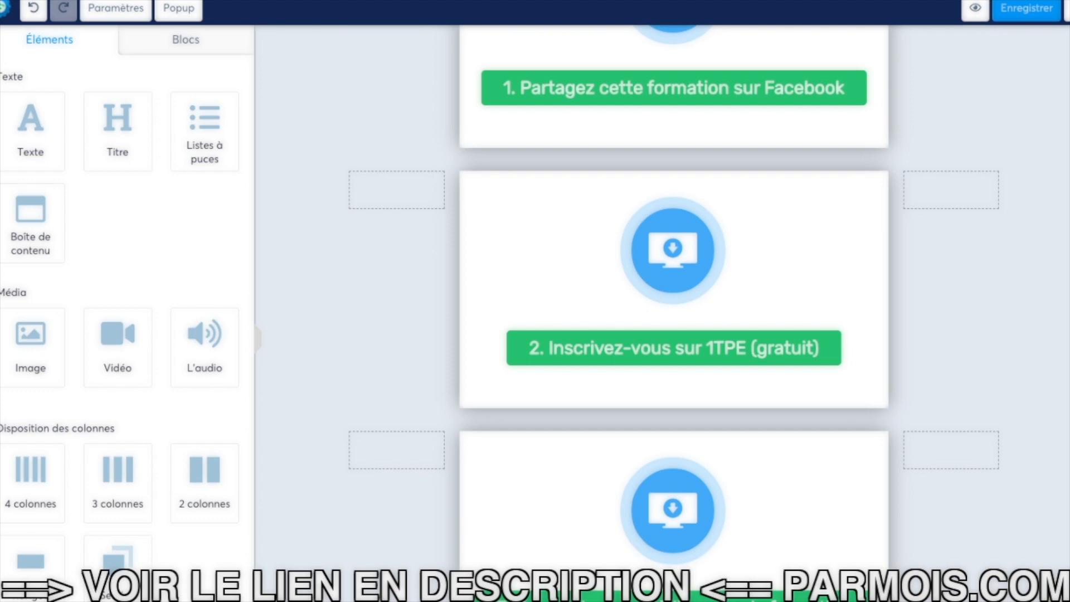
left_click(626, 351)
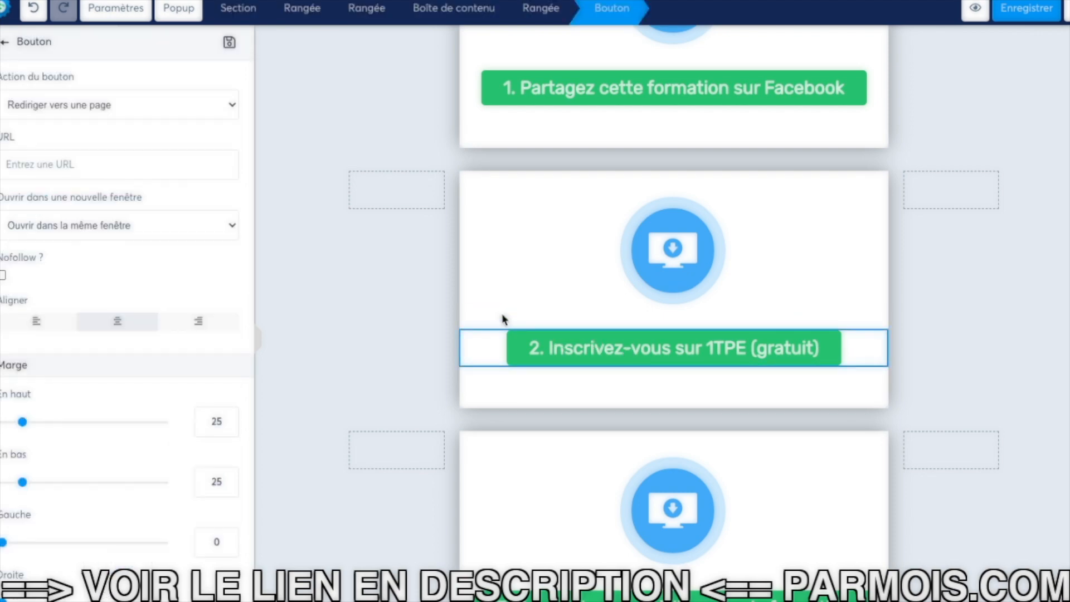
left_click(108, 165)
type("http://www.1tpe.com/index-pro.php?p=page")
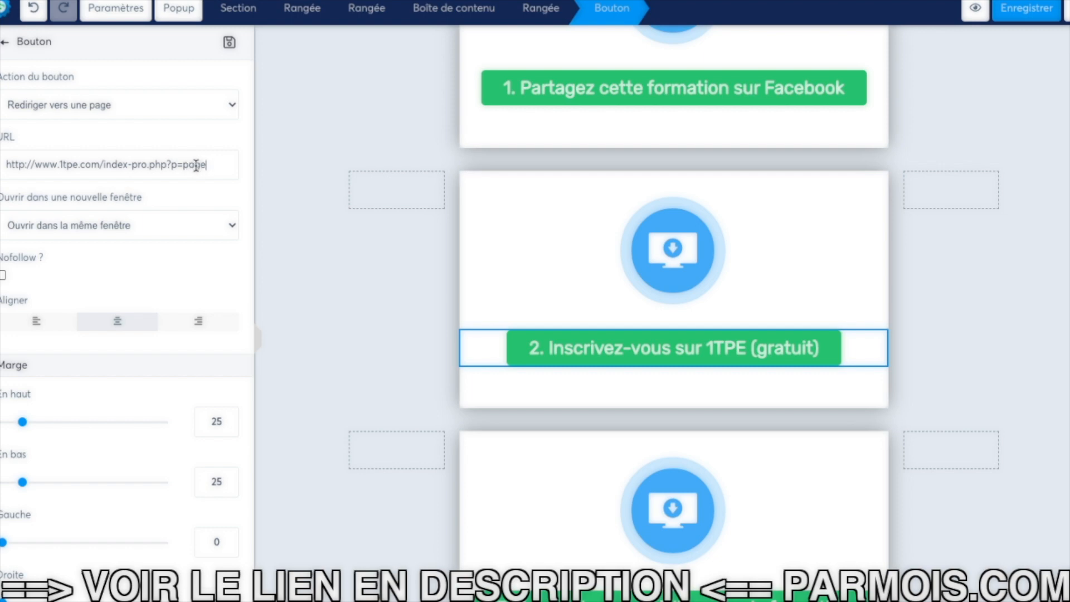
left_click(121, 226)
left_click(109, 238)
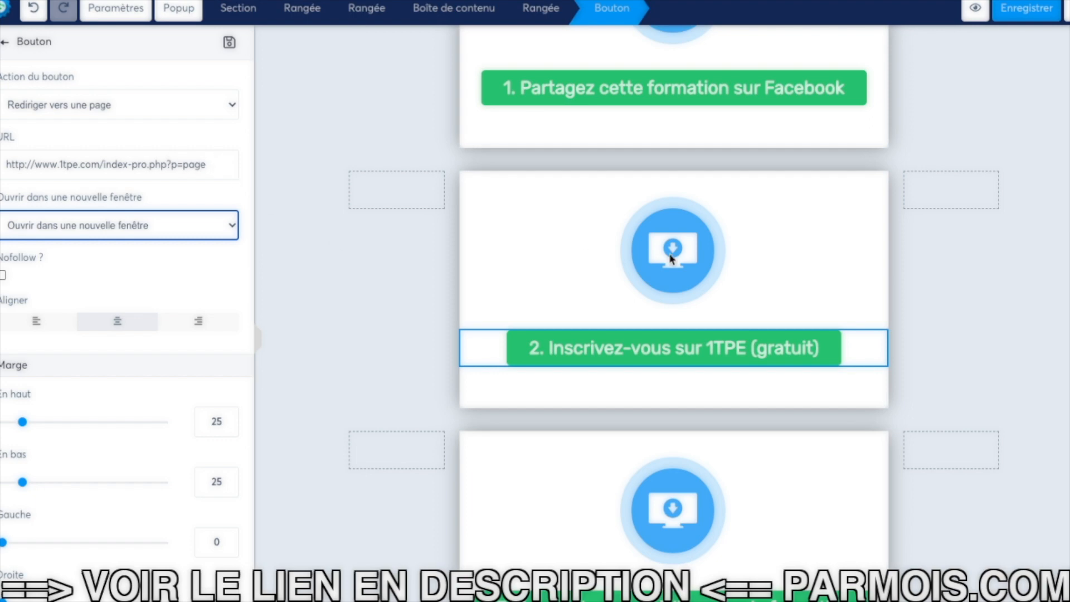
left_click(691, 251)
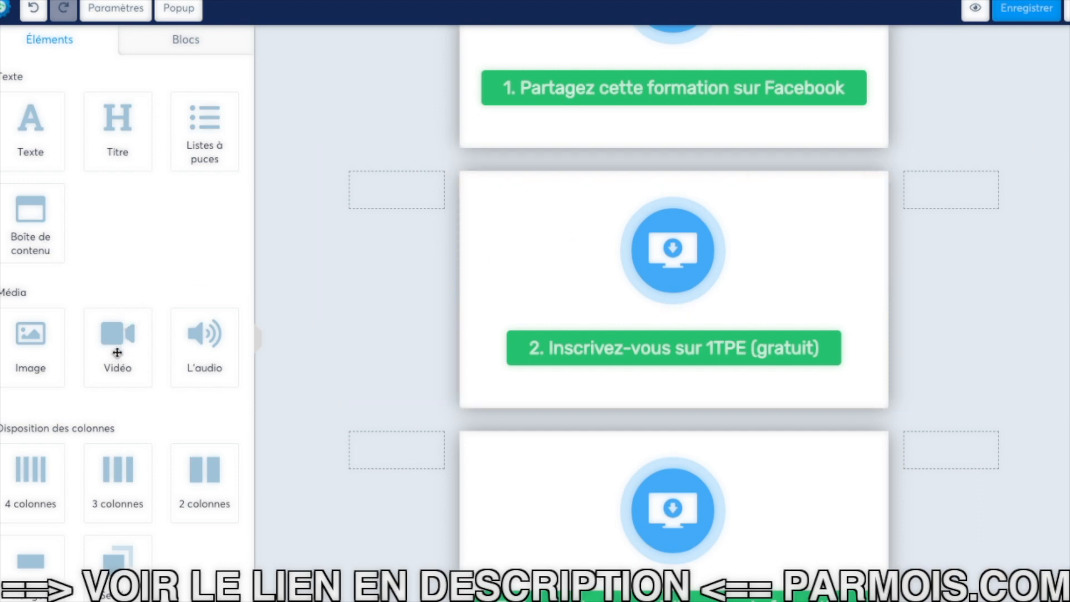
left_click_drag(117, 352, 654, 299)
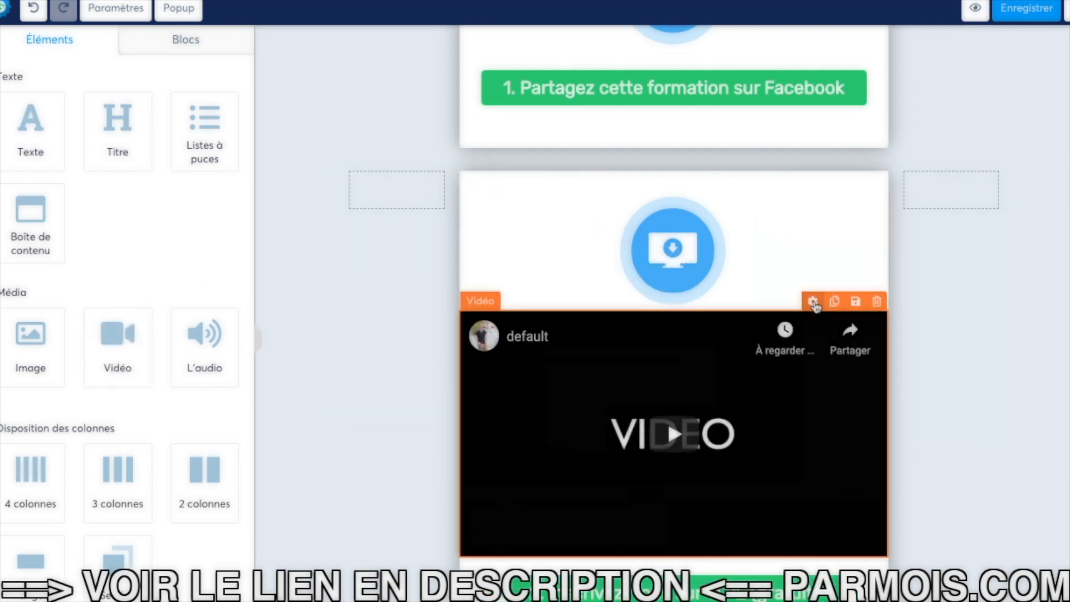
left_click(813, 302)
left_click(88, 103)
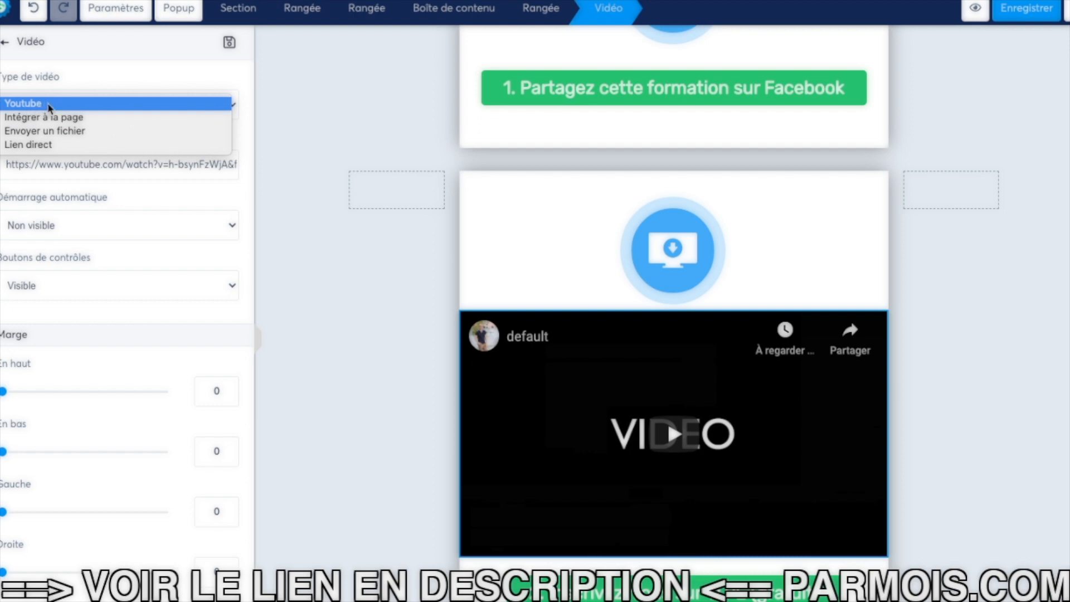
left_click(49, 105)
triple_click(87, 163)
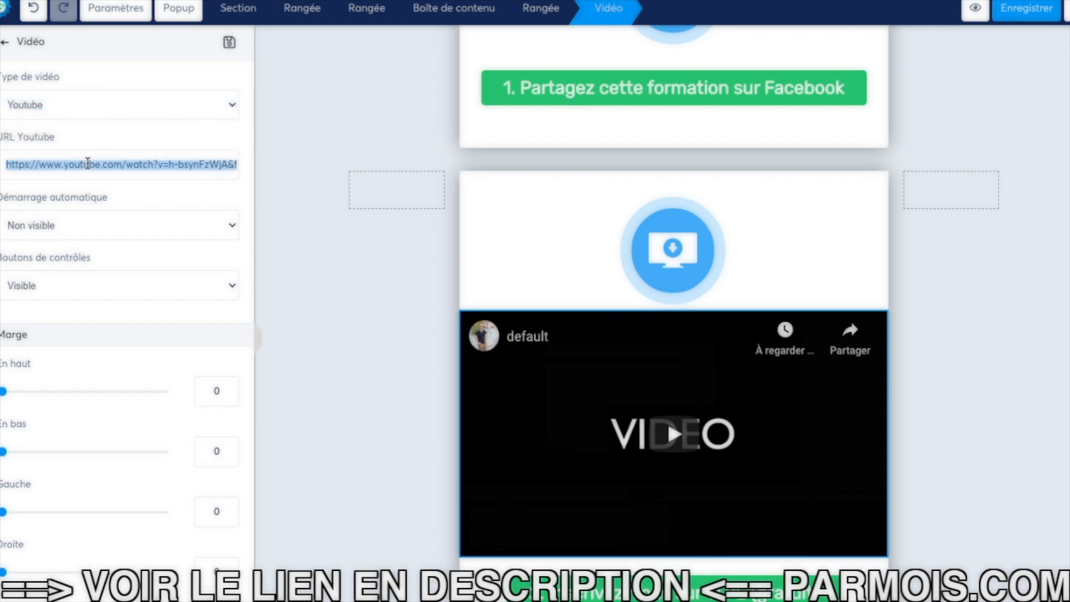
type("https://www.youtube.com/watch?v=mmRdY7rB9ol")
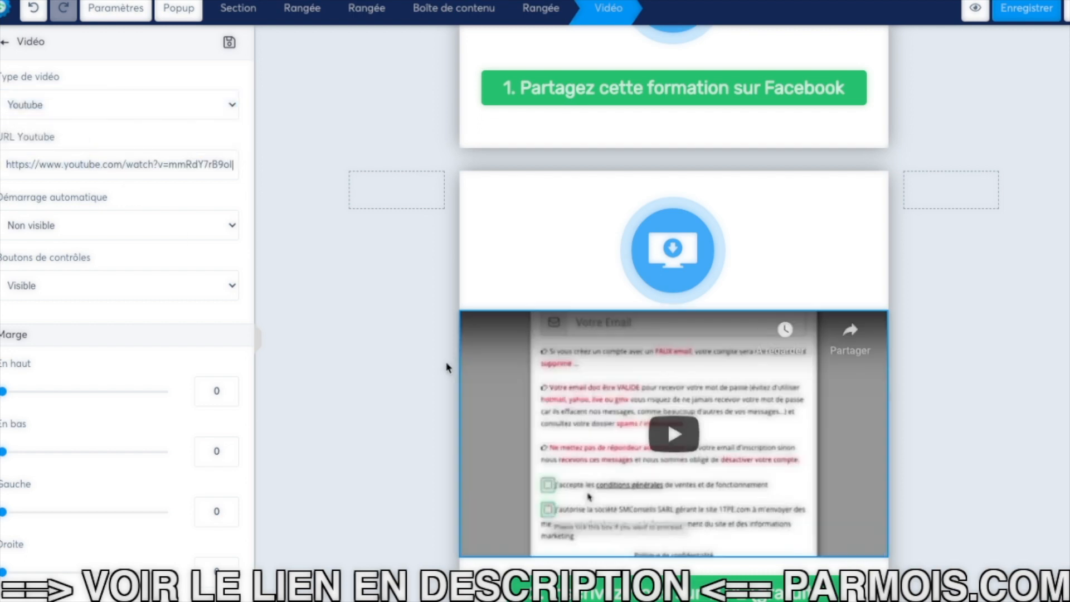
Step: Delete the download icon image above the 1TPE signup video and save the thank-you page
left_click(716, 266)
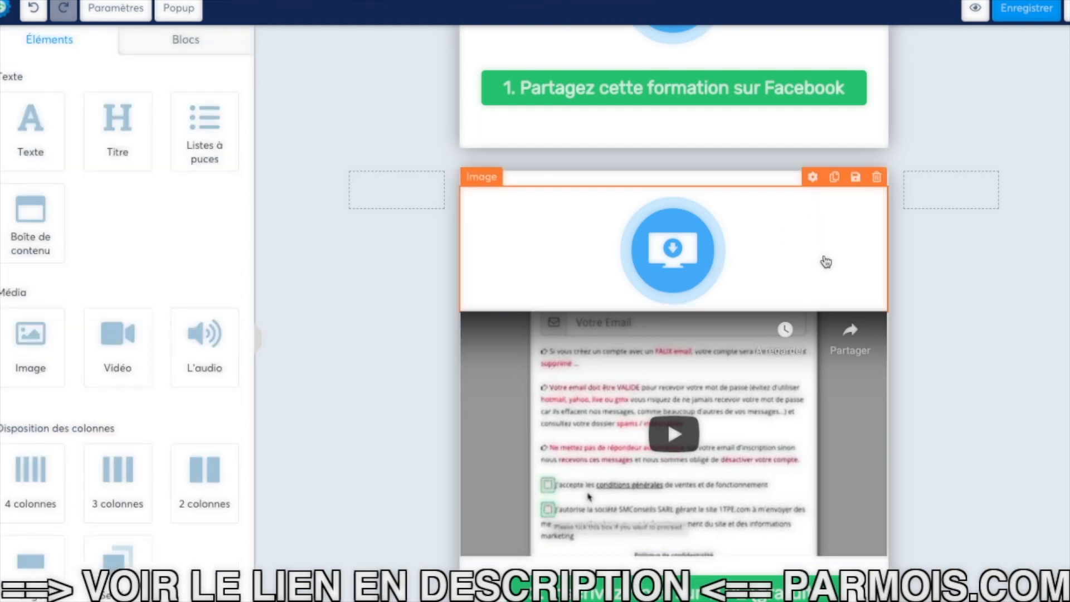
left_click(876, 177)
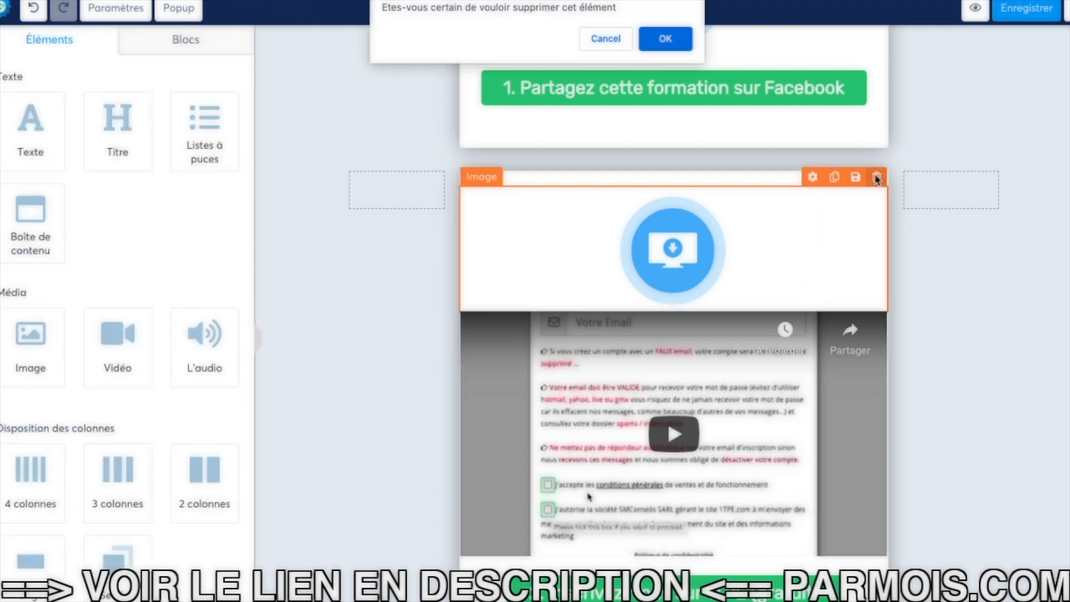
left_click(664, 38)
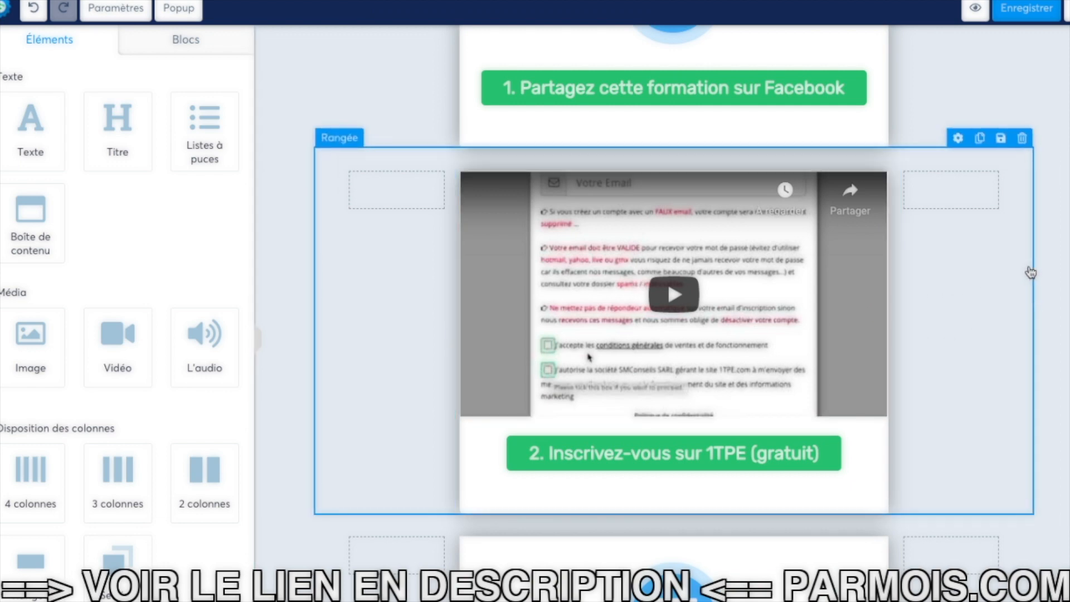
left_click(1026, 8)
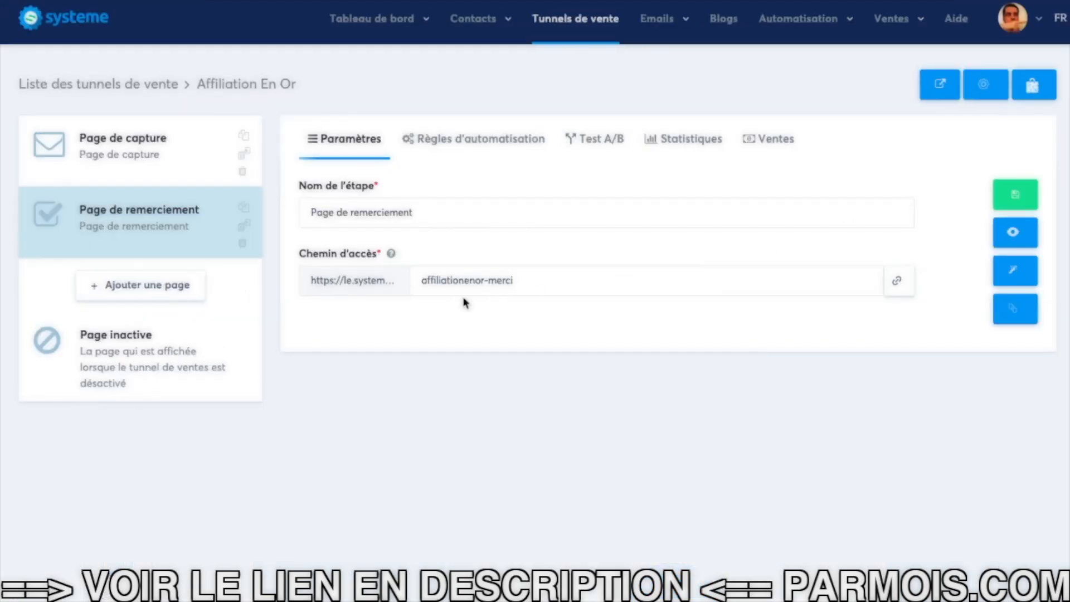
Step: Open the funnel's capture page in the page editor and display its Popup N°1
left_click(150, 175)
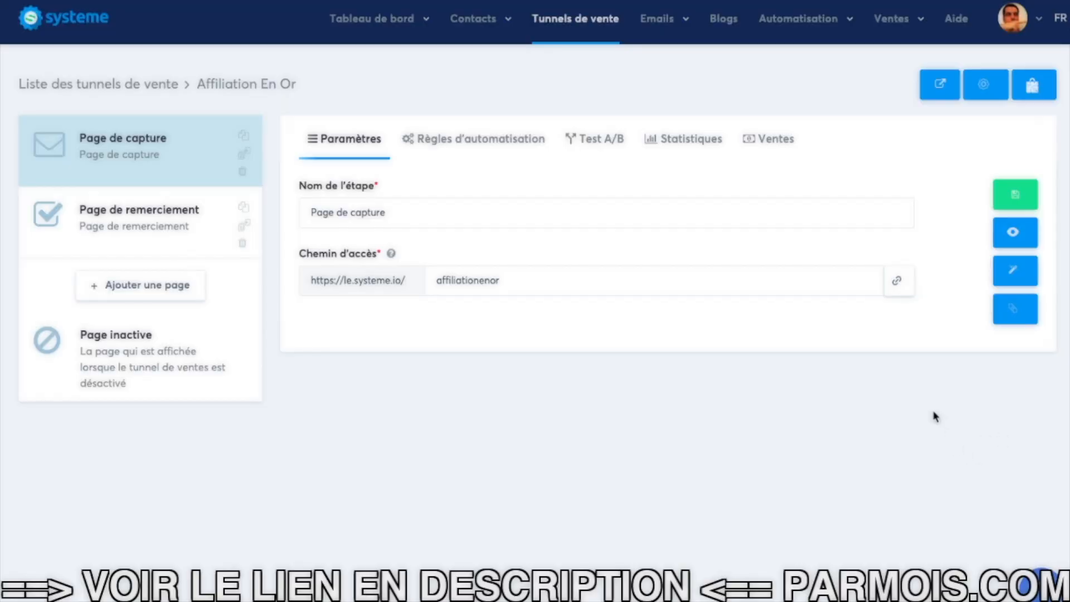
left_click(1013, 272)
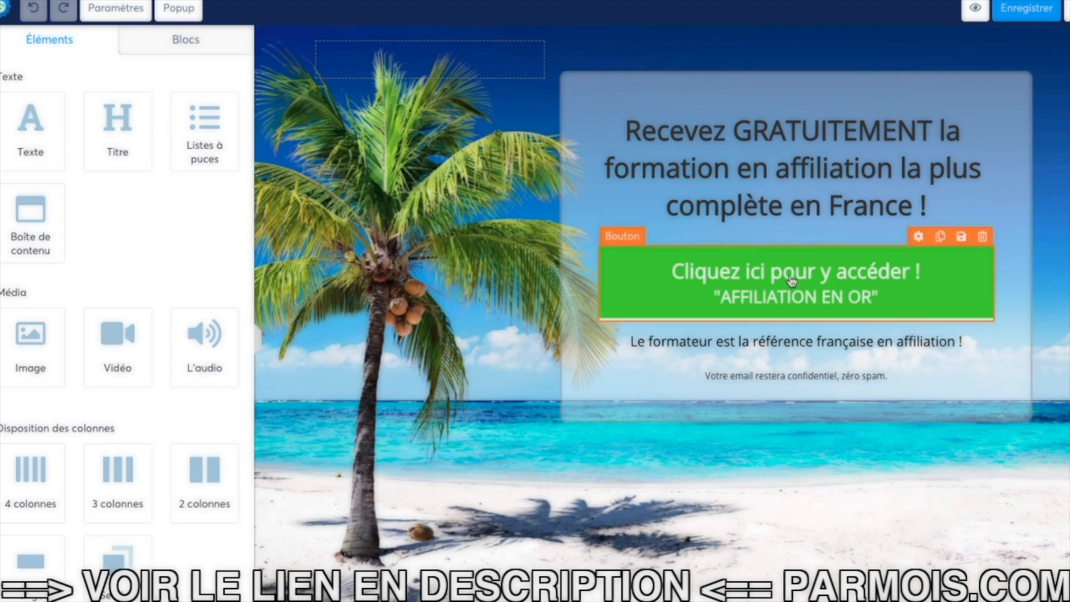
left_click(179, 9)
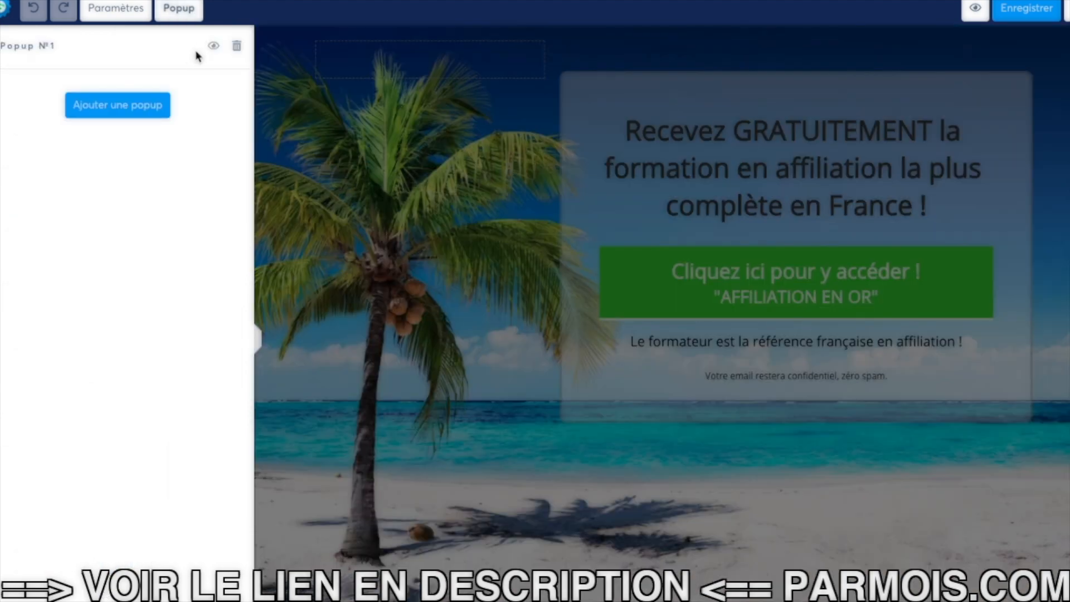
left_click(214, 46)
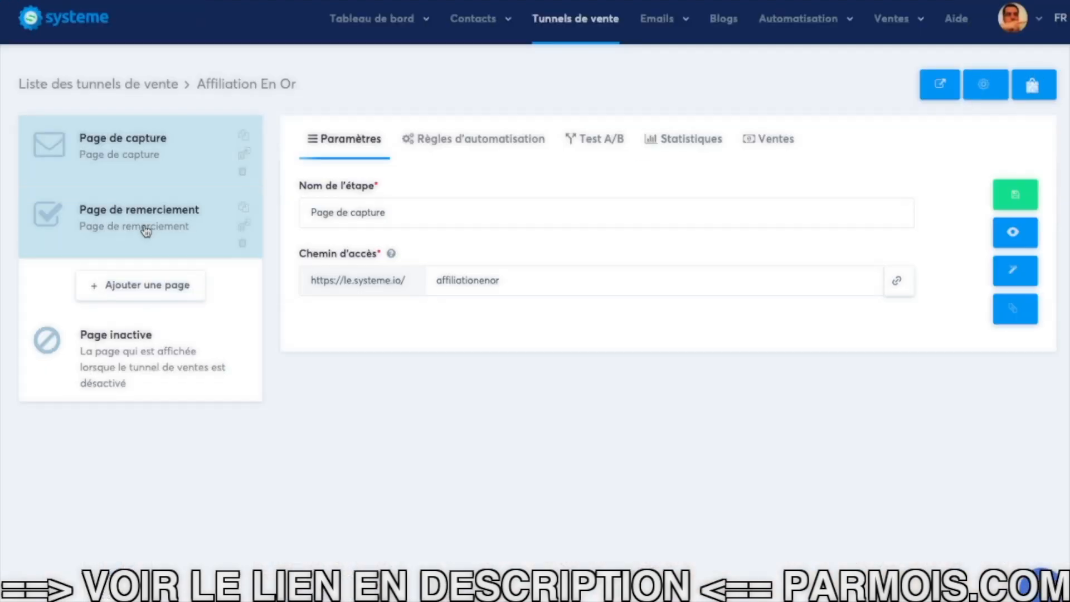
Step: Open the thank-you page in the editor and review its four numbered button blocks down to the Facebook group link
left_click(145, 231)
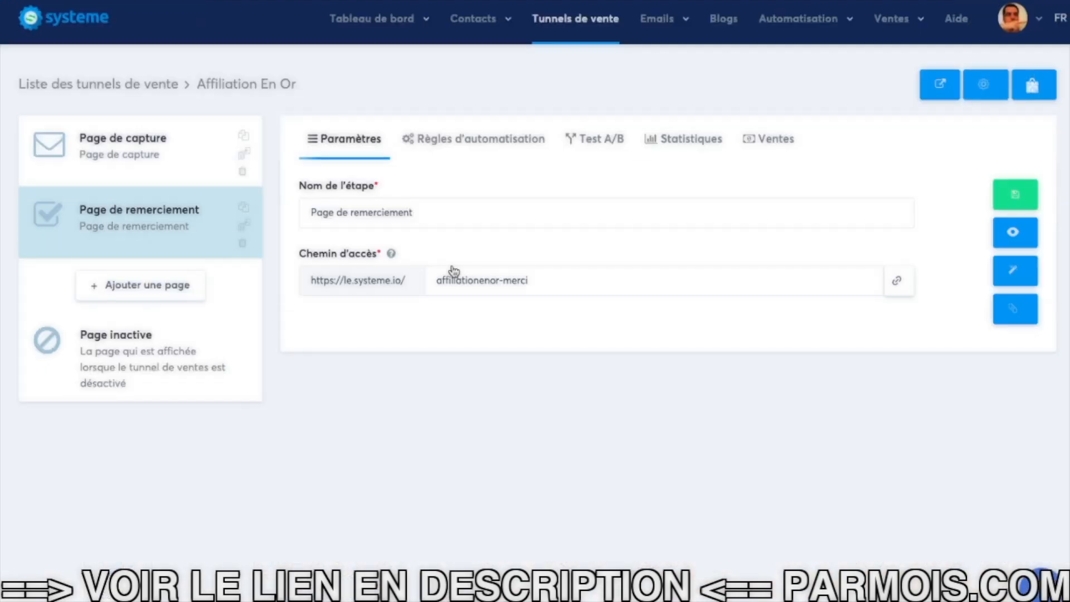
left_click(1003, 271)
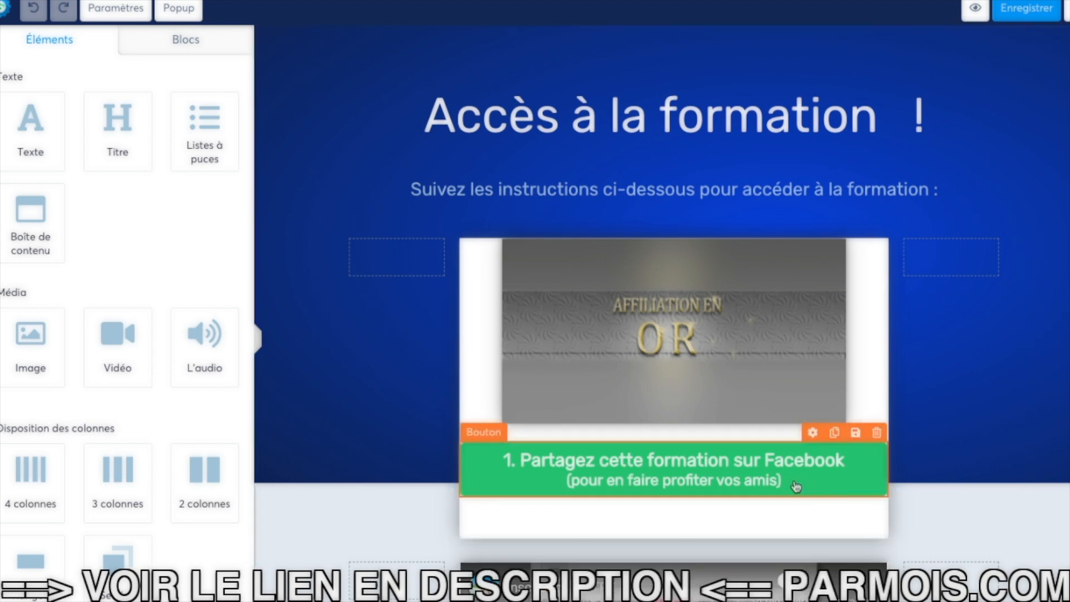
scroll(1056, 371, "down", 7)
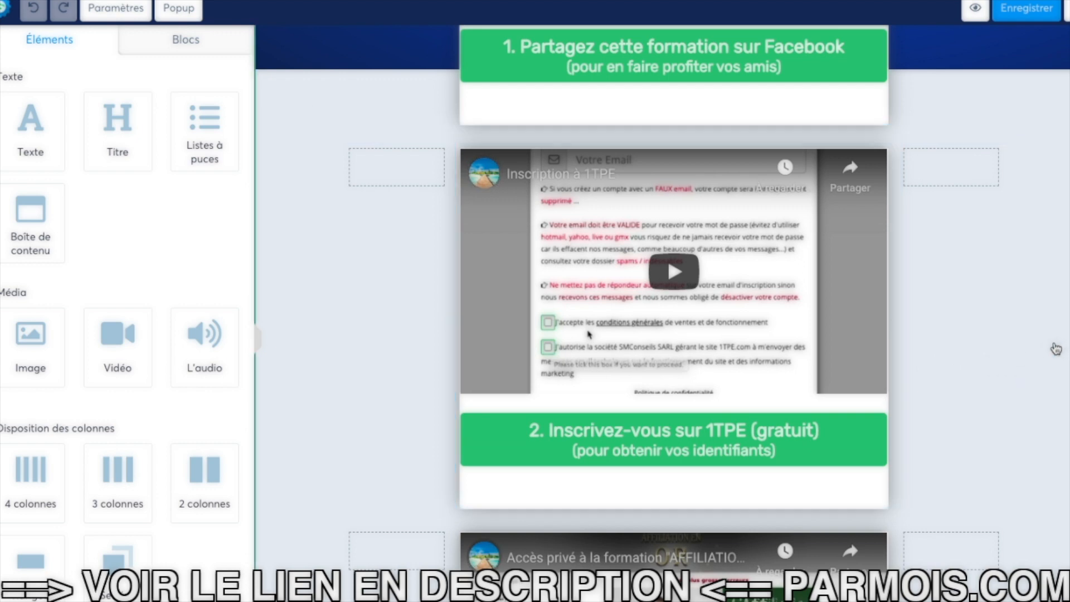
scroll(1056, 349, "down", 5)
scroll(1052, 349, "down", 4)
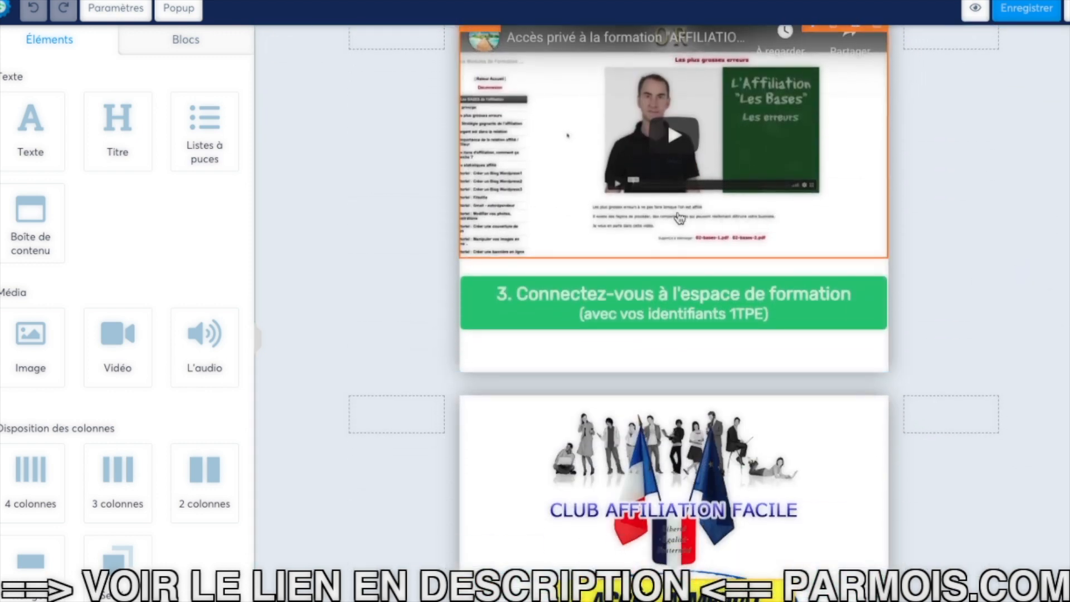
scroll(854, 232, "down", 5)
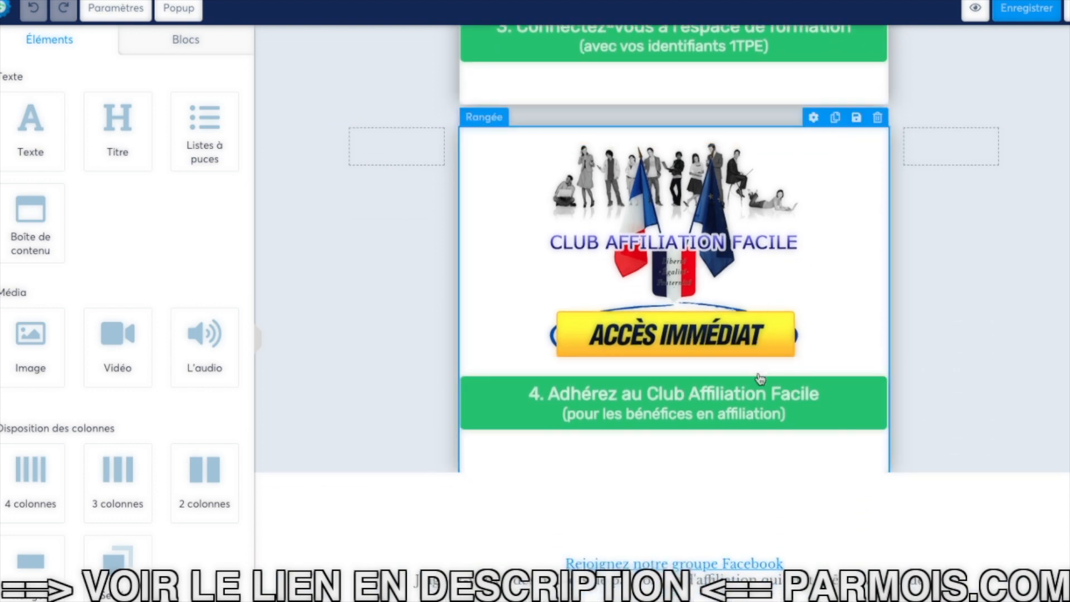
scroll(1032, 382, "down", 1)
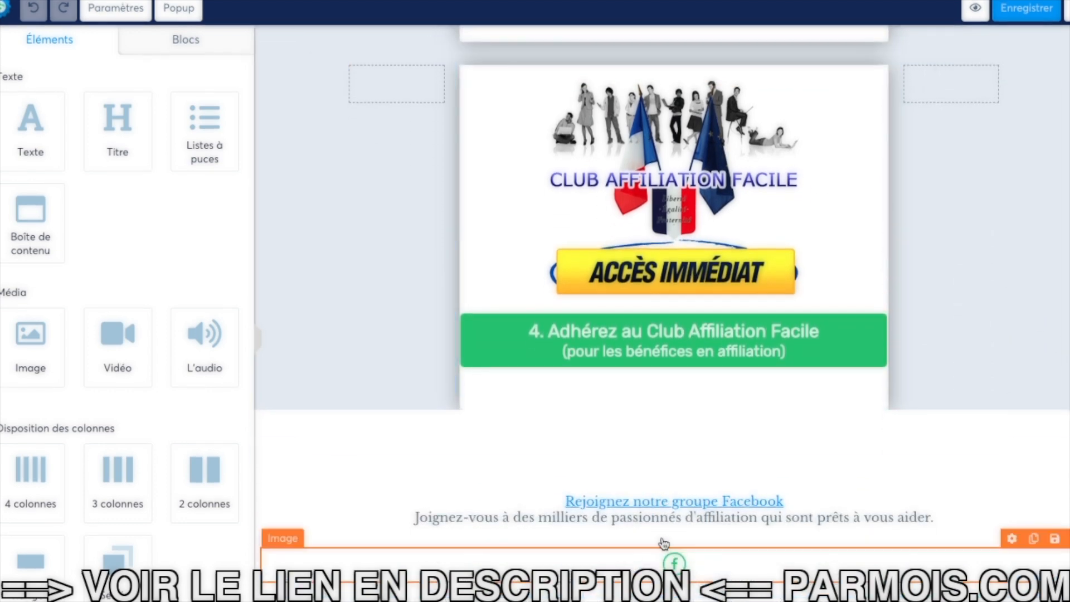